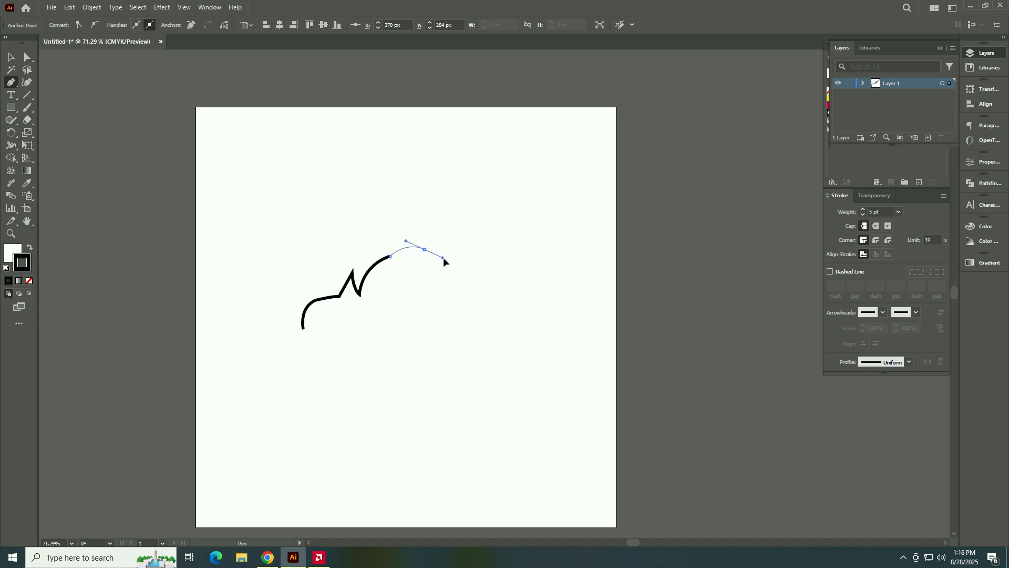
# Step: Continue the head's top contour with the Pen tool, adding a curve, the second spike and a rising curve to the third spike's tip
pyautogui.moveTo(424, 248)
pyautogui.mouseDown()
pyautogui.moveTo(447, 228)
pyautogui.moveTo(440, 255)
pyautogui.mouseUp()
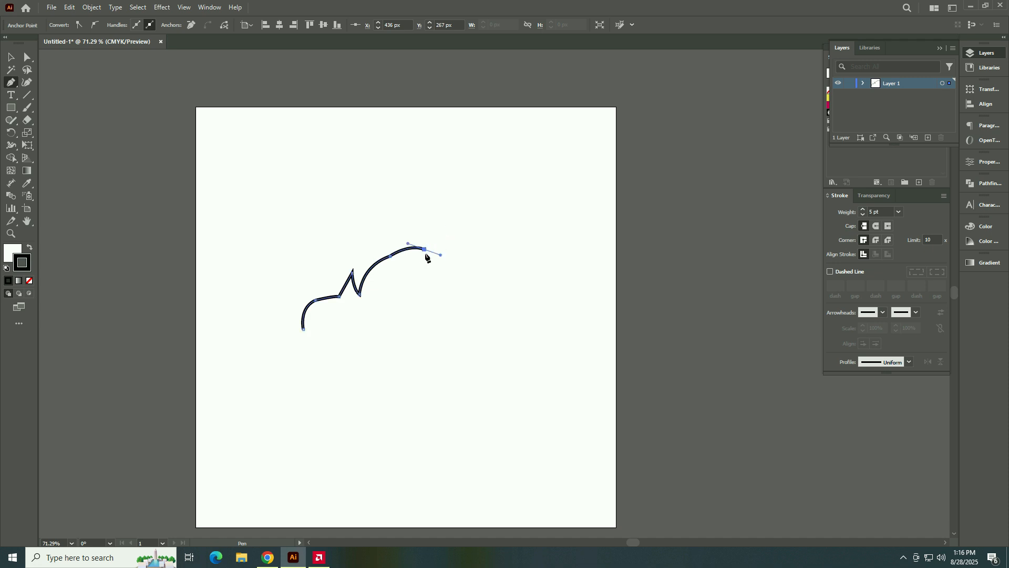
pyautogui.moveTo(442, 213)
pyautogui.mouseDown()
pyautogui.moveTo(444, 201)
pyautogui.moveTo(459, 203)
pyautogui.mouseUp()
pyautogui.moveTo(448, 240); pyautogui.dragTo(452, 248)
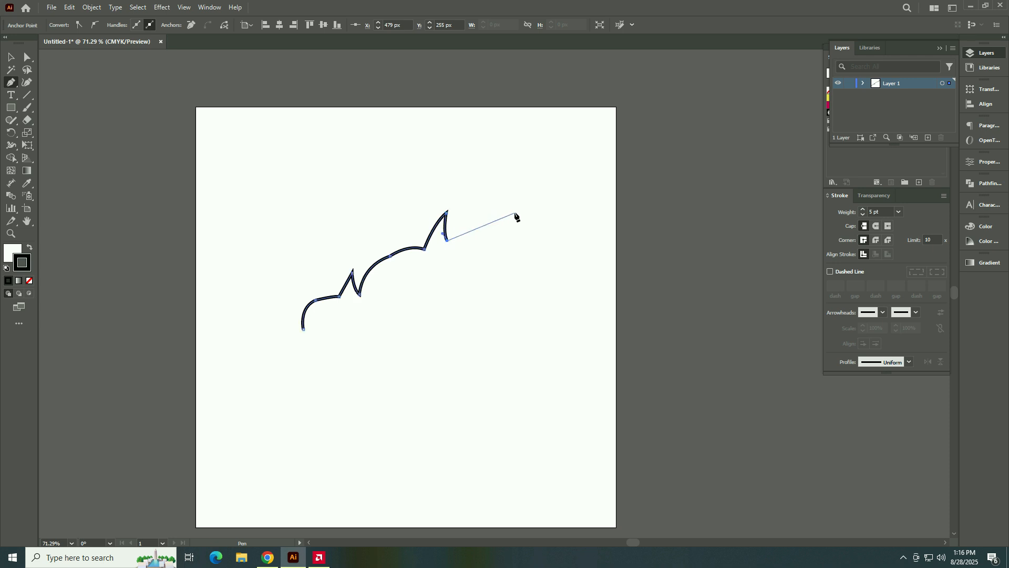
pyautogui.moveTo(490, 215); pyautogui.dragTo(515, 212)
pyautogui.moveTo(552, 174); pyautogui.dragTo(562, 156)
pyautogui.press('Escape')
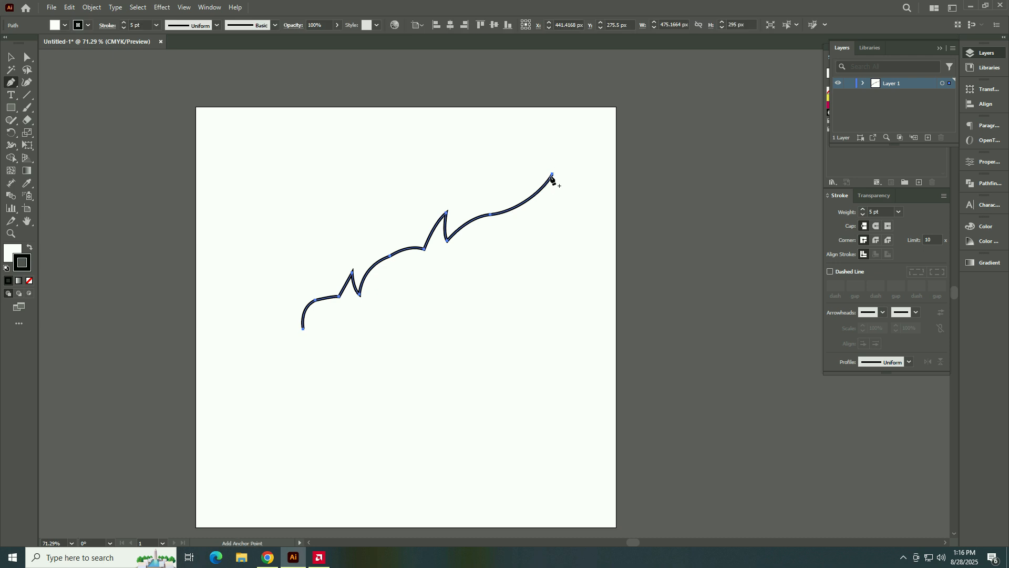
# Step: Draw the third spike's back edge and the horn curve, closing the outline along the underside to the snout
pyautogui.click(553, 174)
pyautogui.moveTo(542, 221)
pyautogui.mouseDown()
pyautogui.moveTo(532, 226)
pyautogui.moveTo(548, 235)
pyautogui.mouseUp()
pyautogui.moveTo(599, 161); pyautogui.dragTo(641, 151)
pyautogui.click(599, 161)
pyautogui.moveTo(562, 240); pyautogui.dragTo(557, 256)
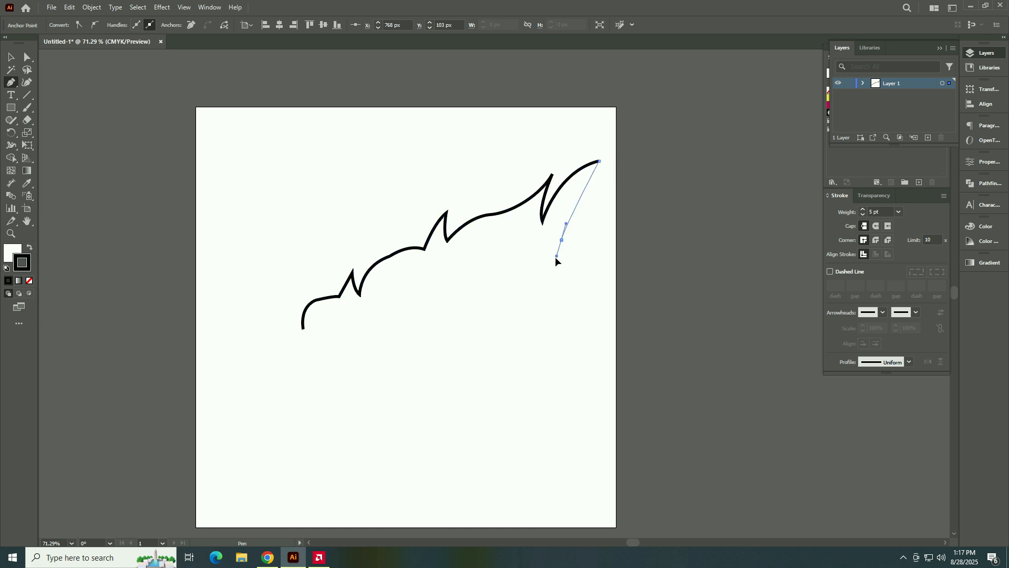
pyautogui.click(303, 329)
# Step: Scale the closed outline down to about 380 × 216 px and move it toward the artboard's left side
pyautogui.press('v')
pyautogui.moveTo(593, 331); pyautogui.dragTo(498, 290)
pyautogui.moveTo(389, 259); pyautogui.dragTo(328, 310)
# Step: Delete the outline's underside anchor point and move the remaining open contour slightly up and to the right
pyautogui.click(27, 57)
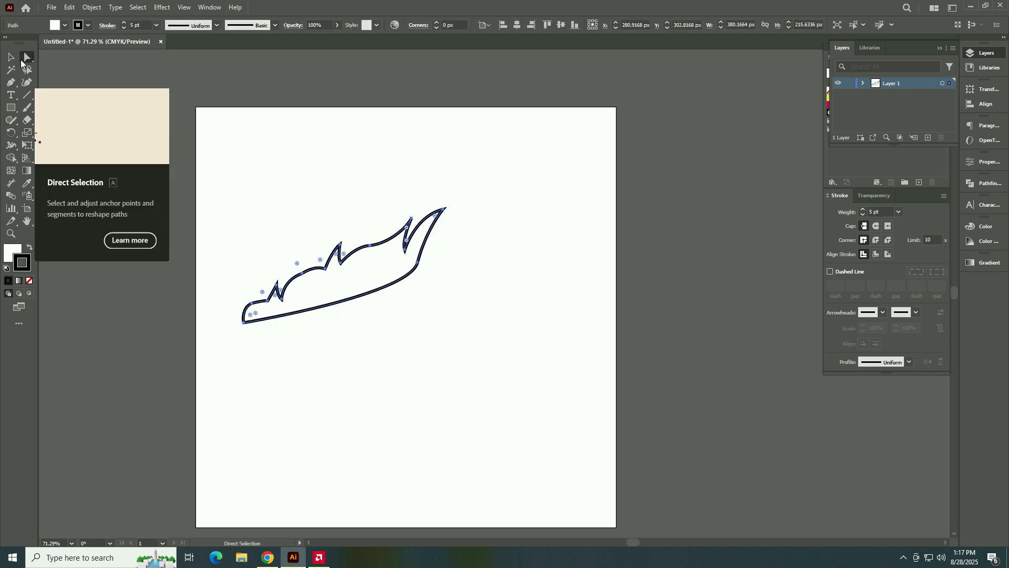
pyautogui.click(249, 324)
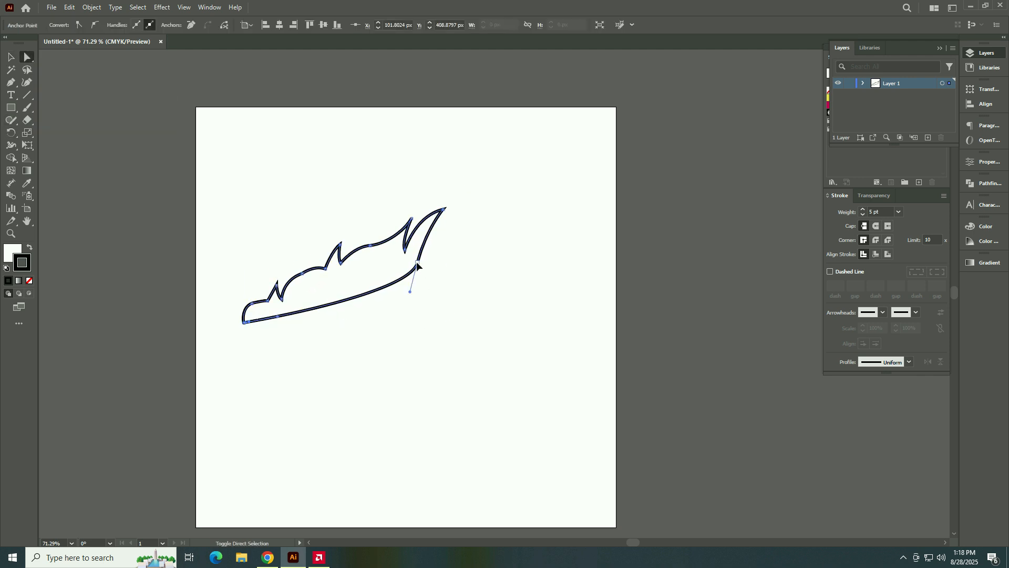
pyautogui.press('Delete')
pyautogui.press('v')
pyautogui.click(346, 339)
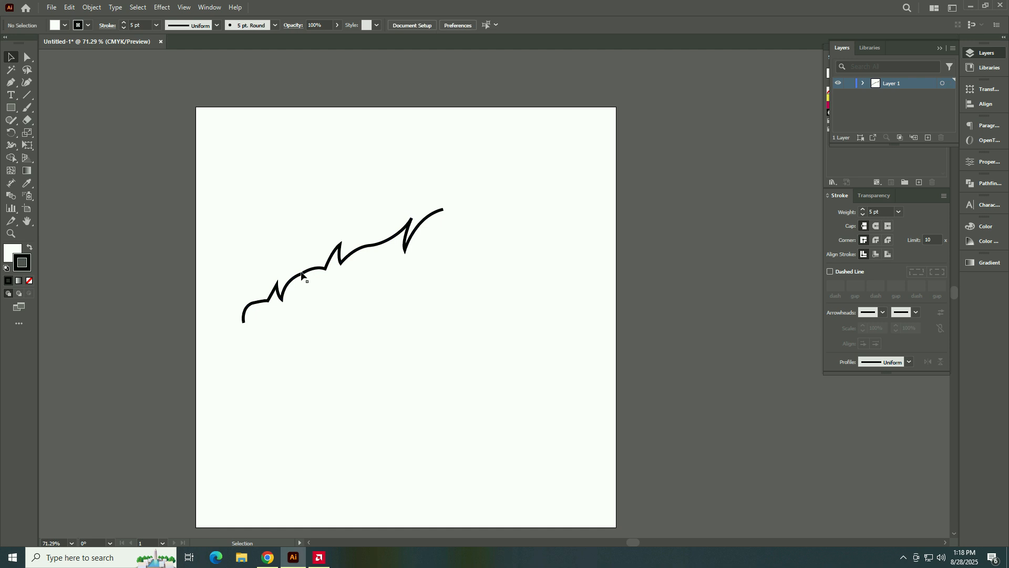
pyautogui.moveTo(303, 277); pyautogui.dragTo(324, 250)
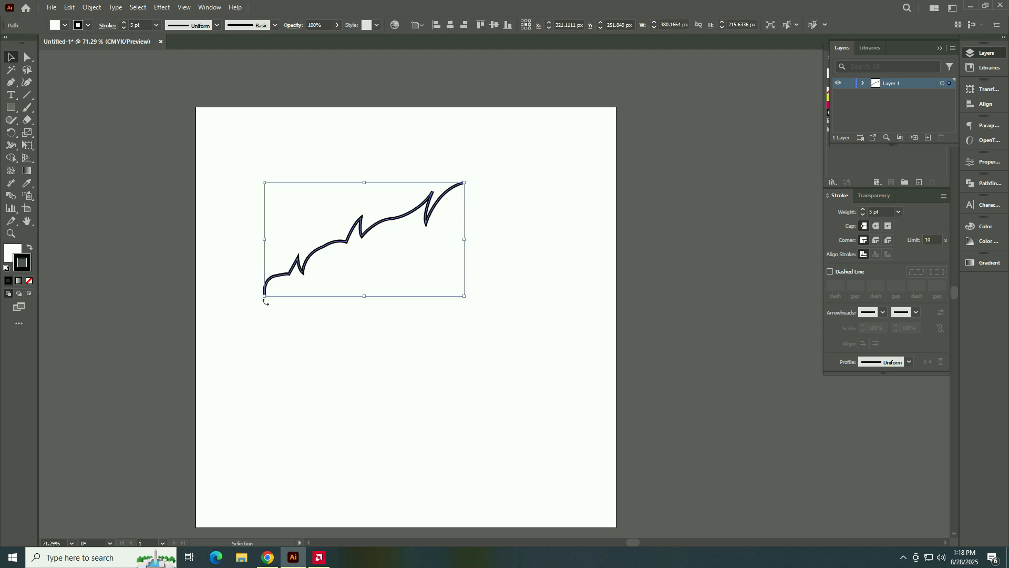
# Step: Extend the front end of the contour into a curved snout reaching down to a pointed lip corner
pyautogui.click(30, 59)
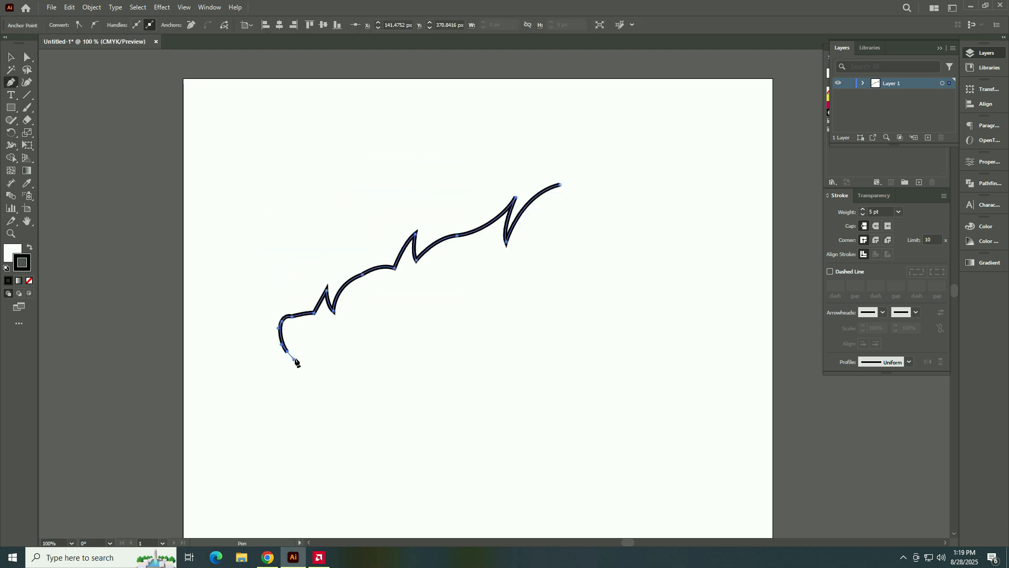
pyautogui.press('space')
pyautogui.moveTo(442, 428); pyautogui.dragTo(387, 370)
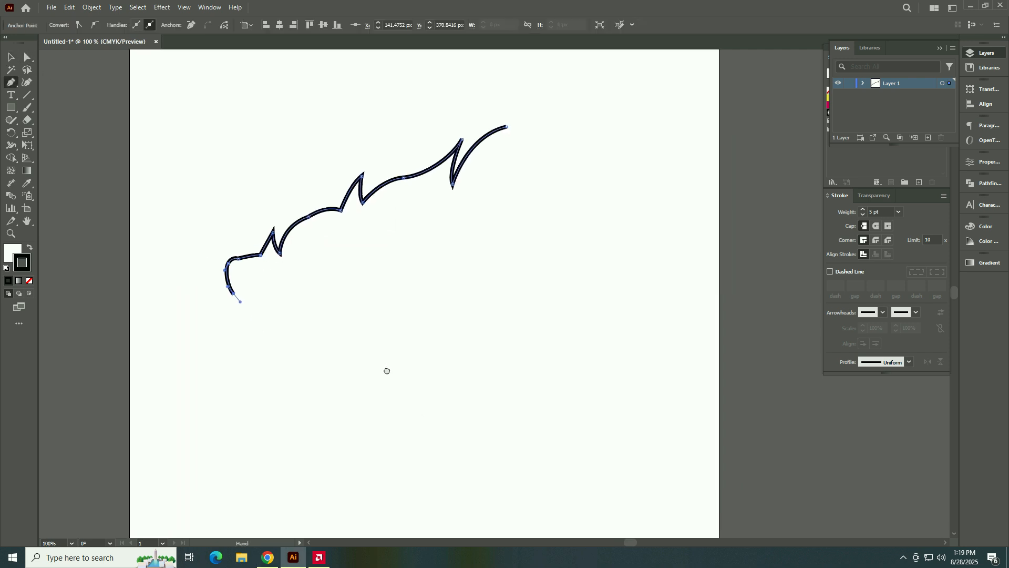
pyautogui.click(257, 344)
pyautogui.moveTo(273, 352); pyautogui.dragTo(274, 352)
pyautogui.click(244, 326)
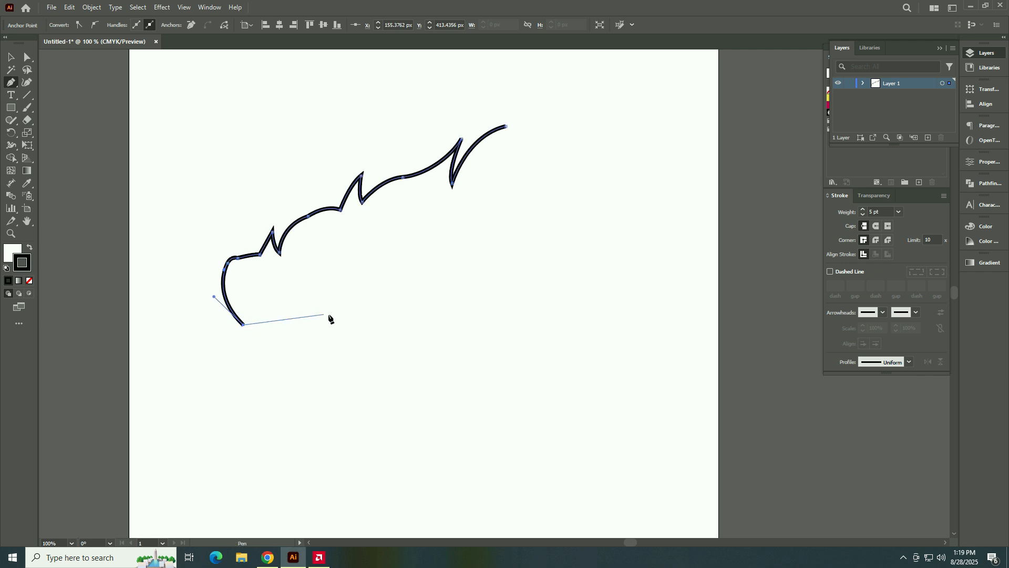
# Step: Draw the upper jaw's lower edge as scalloped curves running back from the snout tip to below the cheek
pyautogui.moveTo(307, 301); pyautogui.dragTo(363, 307)
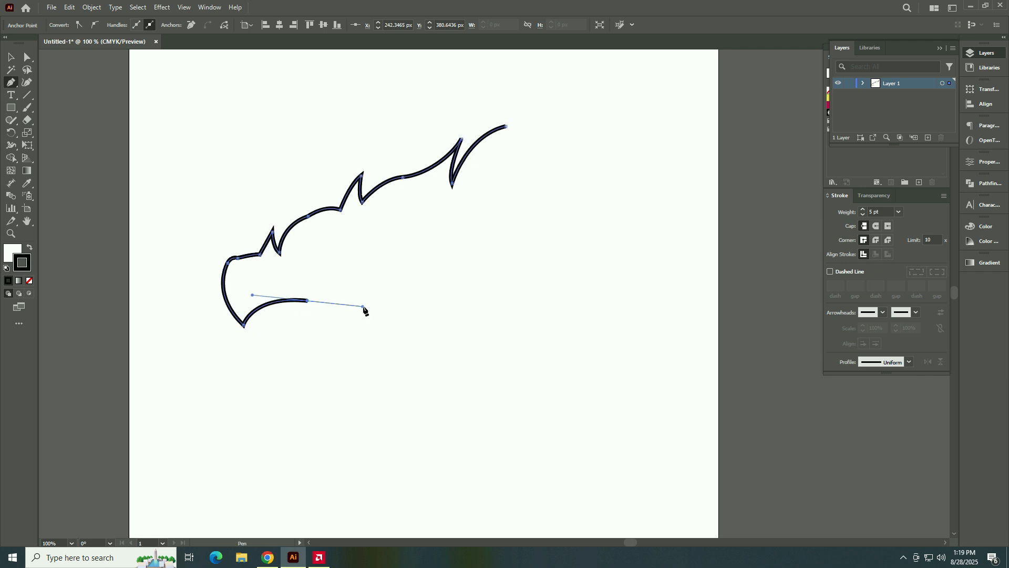
pyautogui.click(308, 302)
pyautogui.moveTo(386, 272); pyautogui.dragTo(478, 279)
pyautogui.click(386, 272)
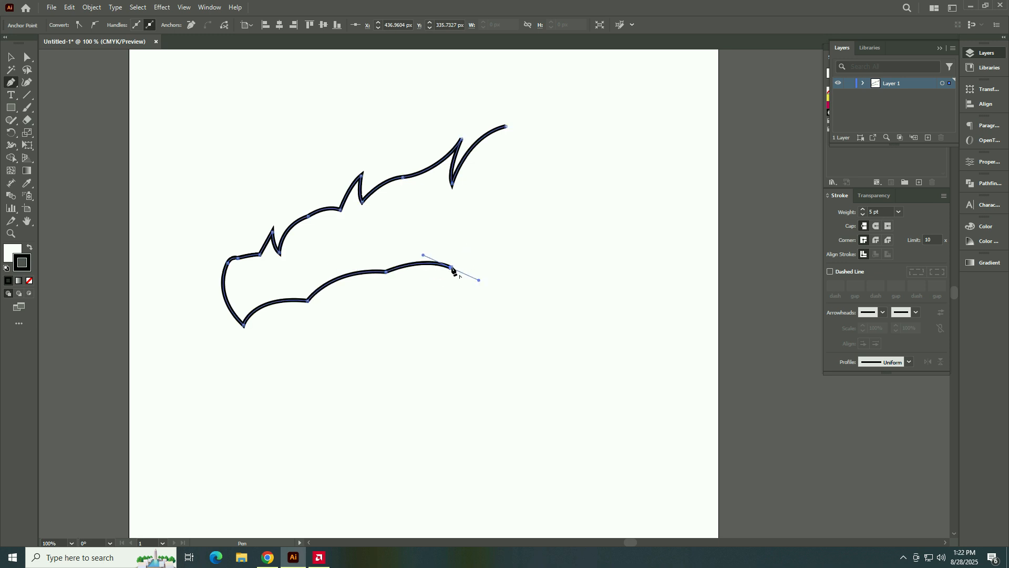
# Step: Draw a long pointed cheek spike behind the jaw and curve back up to a shorter spike above it
pyautogui.moveTo(542, 222); pyautogui.dragTo(639, 214)
pyautogui.moveTo(483, 212); pyautogui.dragTo(410, 227)
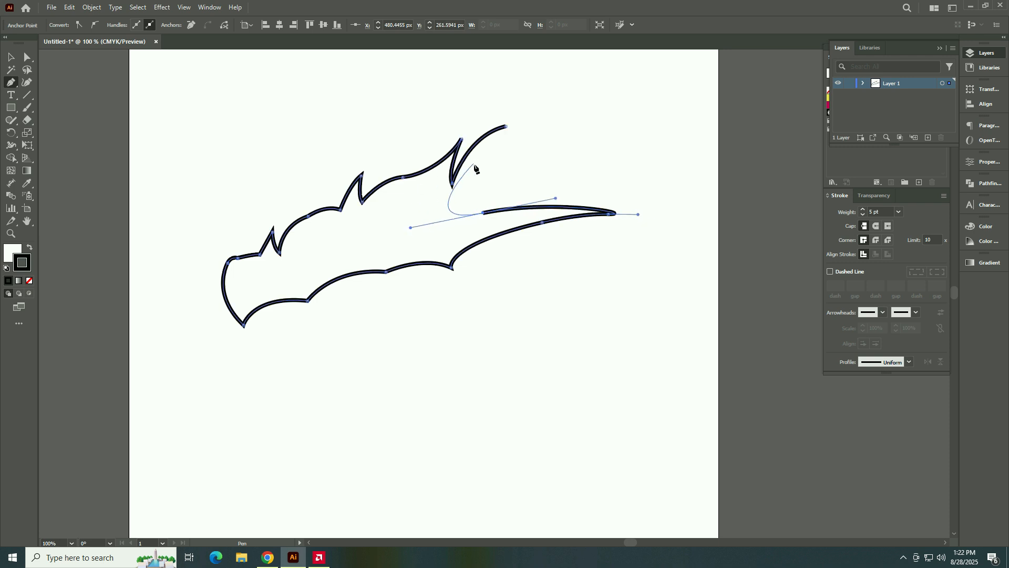
pyautogui.moveTo(492, 173); pyautogui.dragTo(356, 253)
# Step: Run a straight brow line forward from the short spike and curve the path around as the eye socket
pyautogui.click(371, 214)
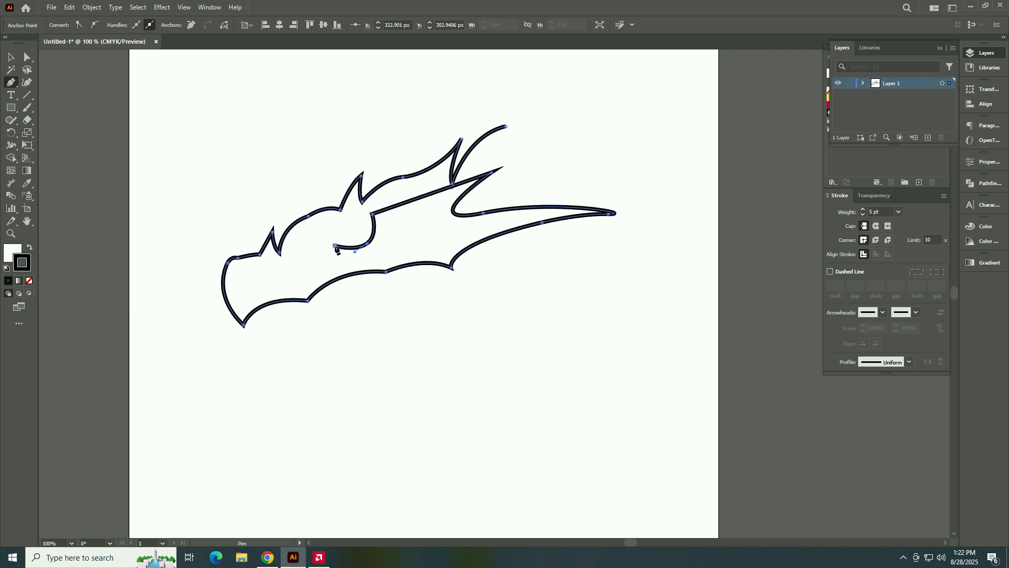
pyautogui.moveTo(341, 214); pyautogui.dragTo(356, 199)
pyautogui.click(11, 56)
pyautogui.click(342, 340)
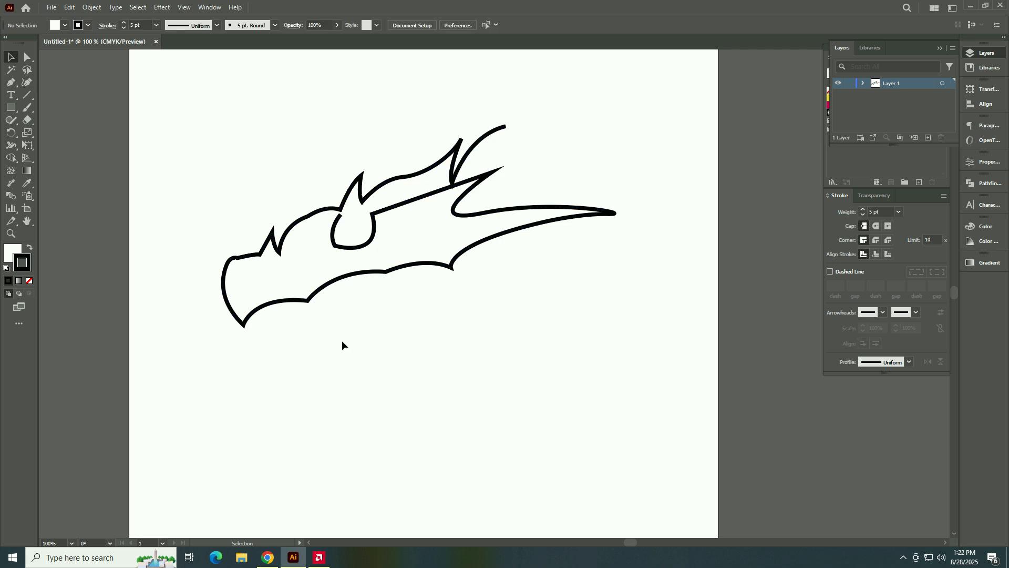
# Step: Draw an ellipse of about 83 × 40 px below the head and set its stroke weight to 2 pt
pyautogui.moveTo(10, 107); pyautogui.dragTo(53, 132)
pyautogui.moveTo(562, 389); pyautogui.dragTo(501, 418)
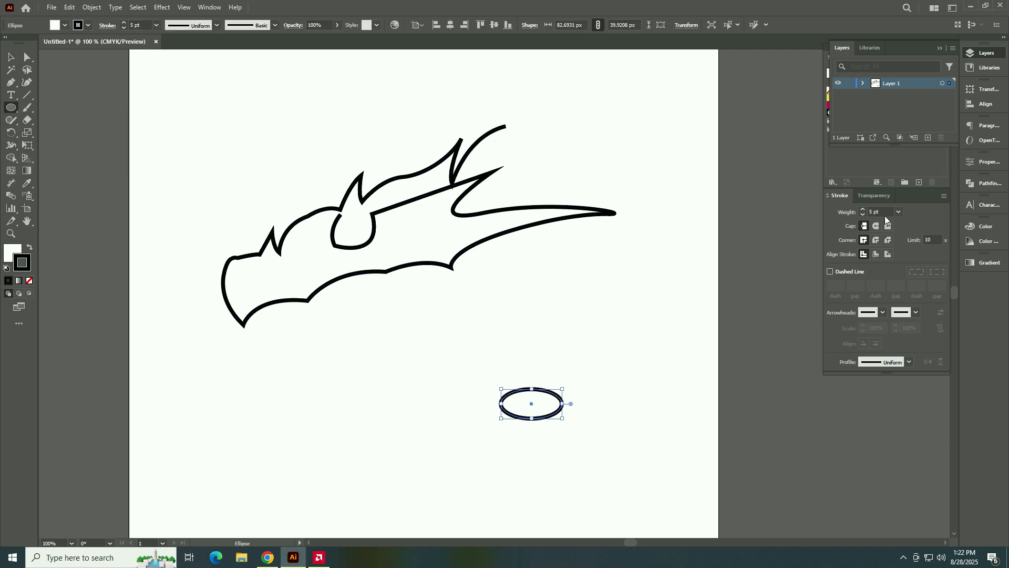
pyautogui.click(863, 214)
pyautogui.click(863, 214)
pyautogui.click(863, 214)
pyautogui.click(863, 214)
pyautogui.click(863, 209)
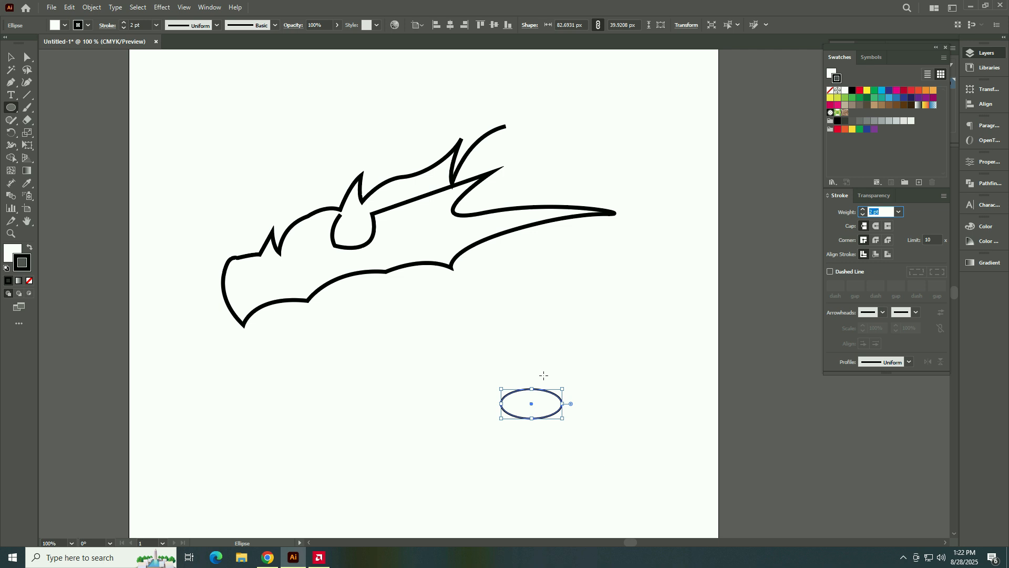
# Step: Delete the ellipse's top anchor point and join the open ends into a closed half ellipse
pyautogui.click(29, 57)
pyautogui.moveTo(504, 395); pyautogui.dragTo(501, 392)
pyautogui.press('Delete')
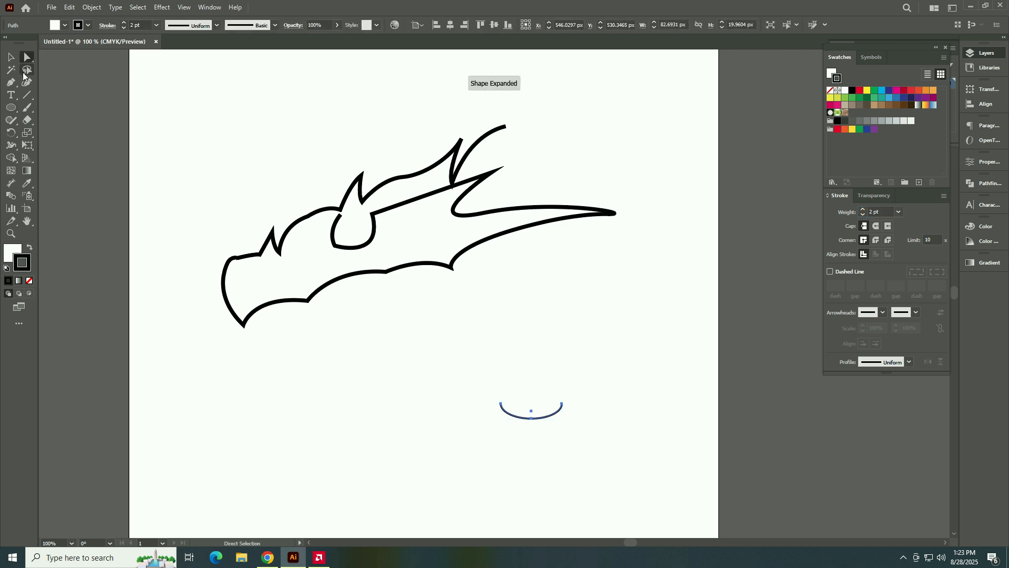
pyautogui.hotkey('ctrl', 'j')
# Step: Move the half ellipse into the eye socket, scaled down and rotated to follow the brow's slant
pyautogui.click(12, 57)
pyautogui.moveTo(510, 415); pyautogui.dragTo(341, 246)
pyautogui.scroll(2, 418, 260)
# Step: Reshape the eye by adjusting its corner and bottom anchor points to fit the socket's curve
pyautogui.click(28, 57)
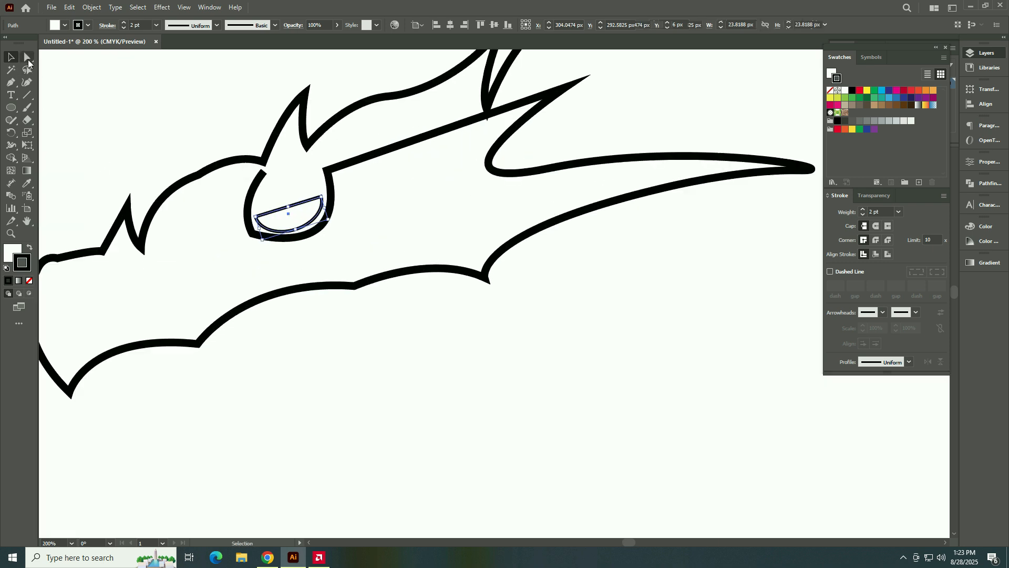
pyautogui.click(295, 231)
pyautogui.moveTo(296, 230); pyautogui.dragTo(255, 223)
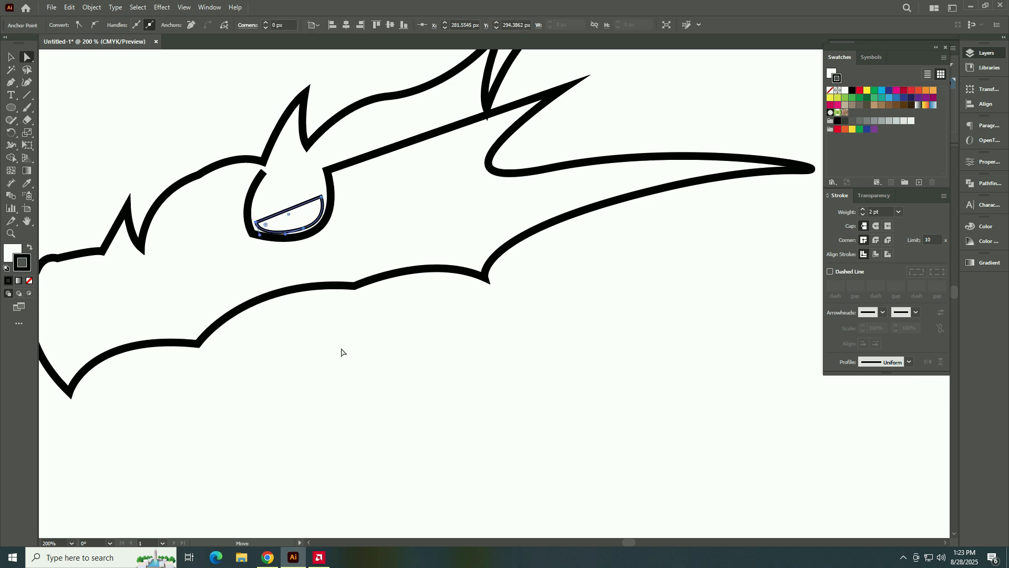
pyautogui.click(363, 374)
pyautogui.moveTo(322, 196); pyautogui.dragTo(321, 182)
pyautogui.click(270, 231)
pyautogui.moveTo(270, 231); pyautogui.dragTo(270, 233)
pyautogui.click(367, 391)
# Step: Nudge the notch anchor between the third spike and the horn slightly upward, clear of the brow line
pyautogui.scroll(-2, 367, 392)
pyautogui.moveTo(466, 448); pyautogui.dragTo(436, 425)
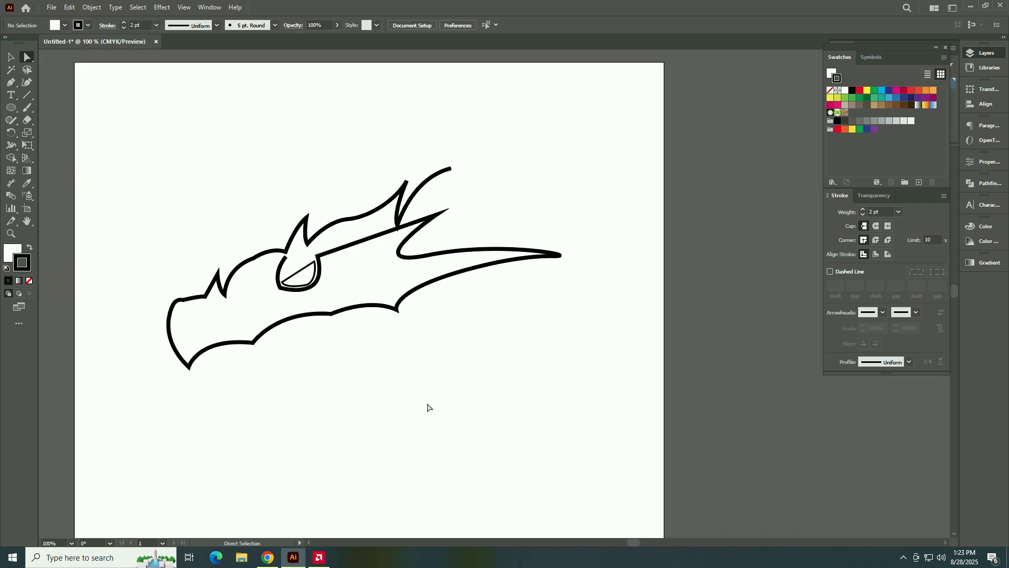
pyautogui.moveTo(398, 226); pyautogui.dragTo(400, 223)
pyautogui.click(419, 374)
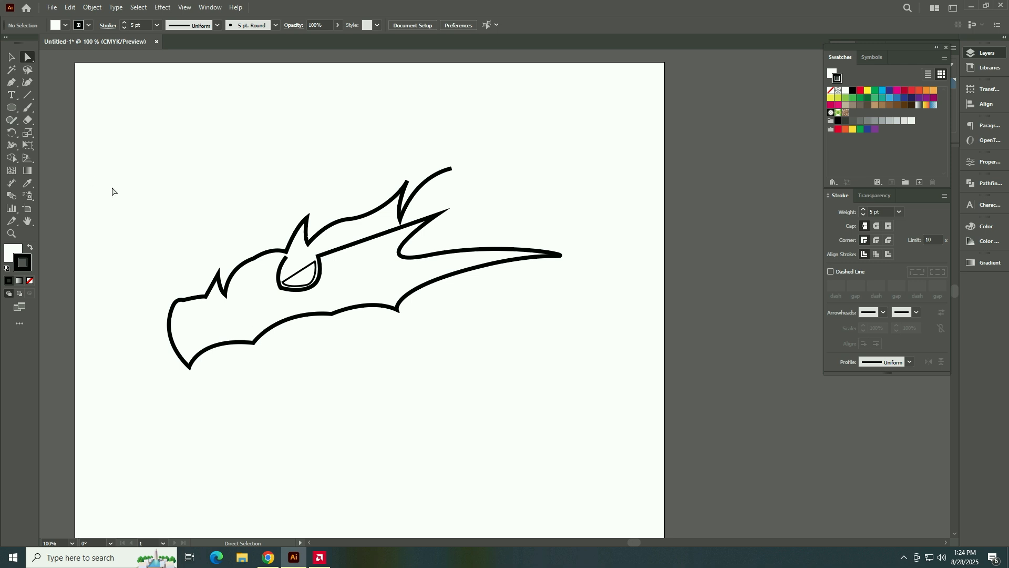
# Step: Extend the horn's open end with the Pen tool into a long pointed crest spike that curves back to the head
pyautogui.click(11, 82)
pyautogui.click(451, 169)
pyautogui.moveTo(586, 147); pyautogui.dragTo(682, 140)
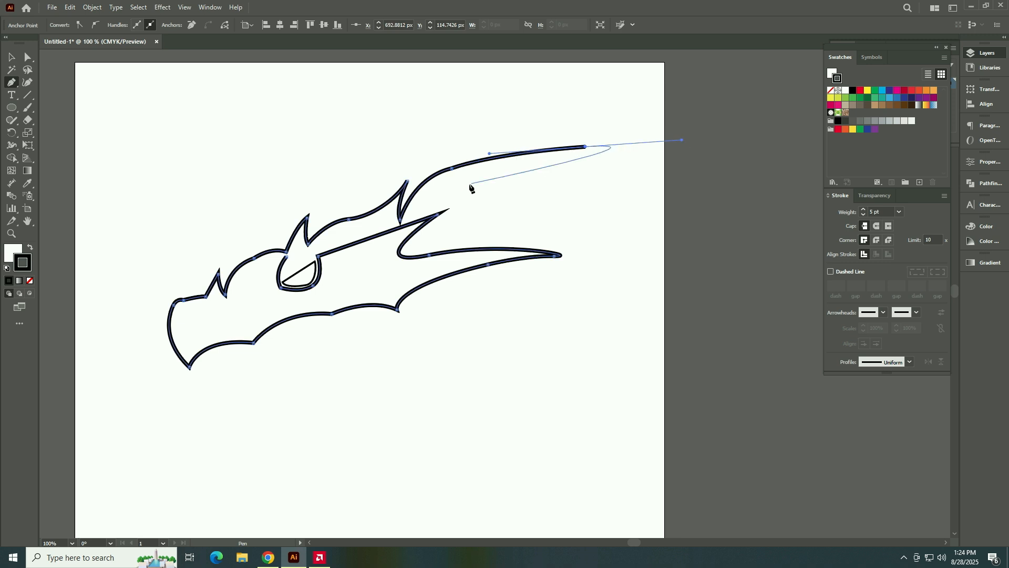
pyautogui.moveTo(433, 211); pyautogui.dragTo(420, 243)
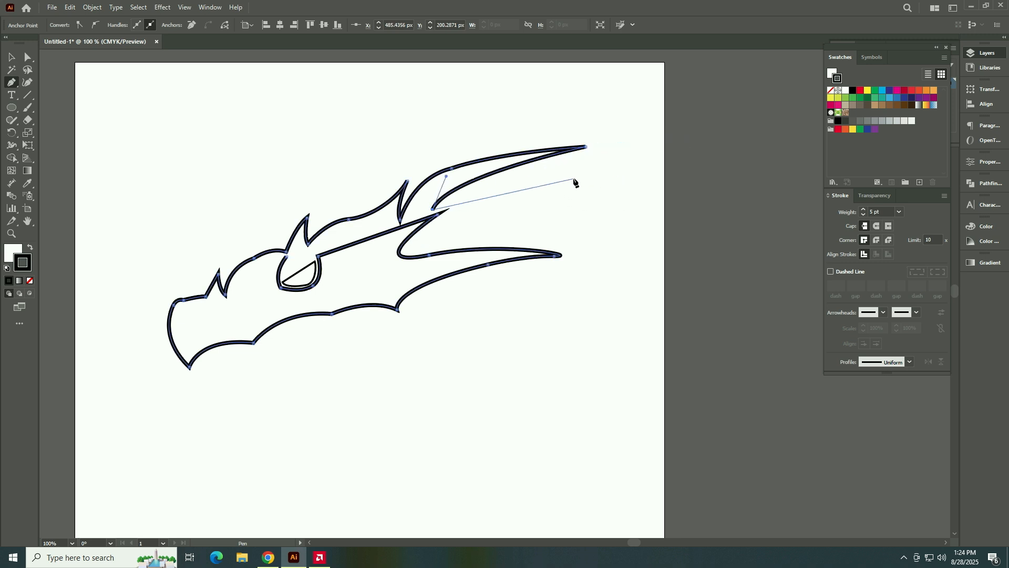
# Step: Add two more long pointed crest spikes below the first, each returning to a notch near the head
pyautogui.moveTo(580, 169); pyautogui.dragTo(591, 167)
pyautogui.moveTo(432, 238); pyautogui.dragTo(404, 258)
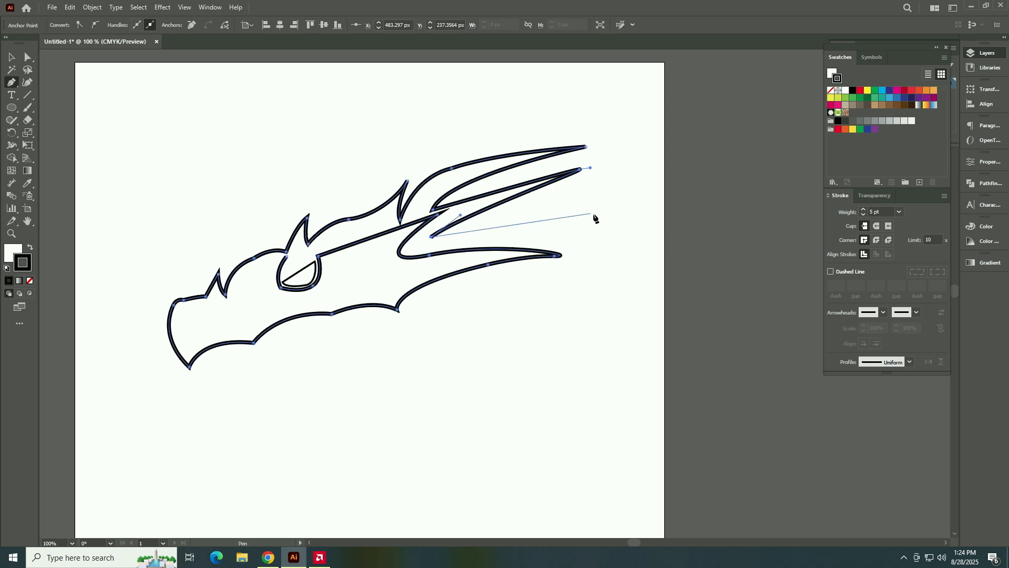
pyautogui.moveTo(605, 214); pyautogui.dragTo(682, 222)
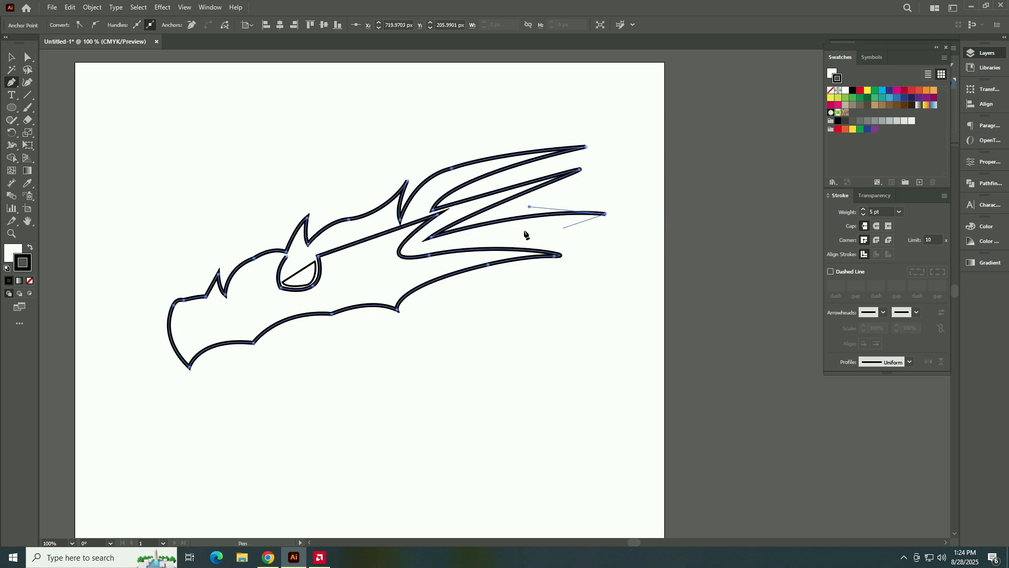
pyautogui.moveTo(442, 251); pyautogui.dragTo(390, 272)
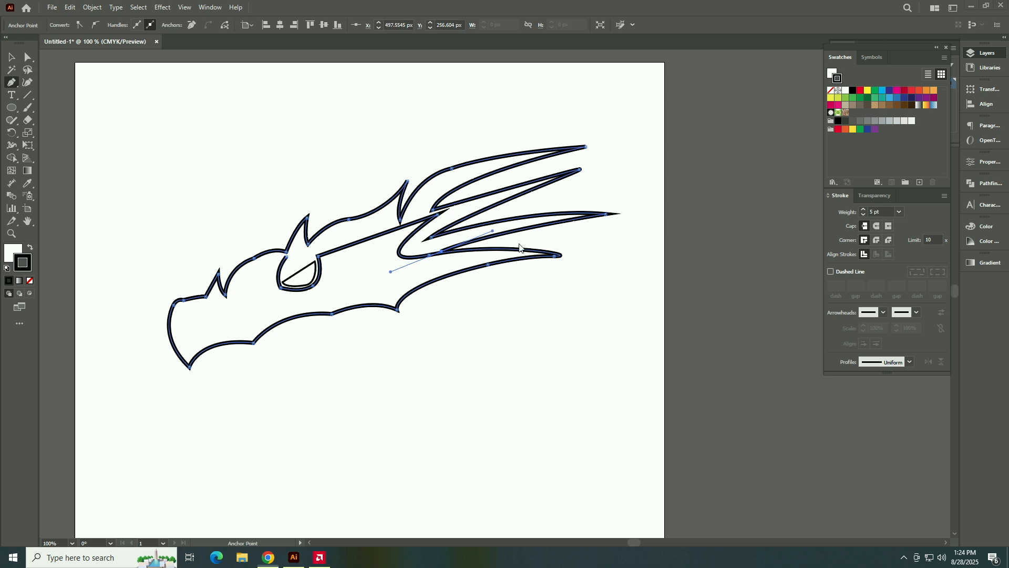
pyautogui.click(442, 251)
# Step: Draw two downward-curving spikes behind the cheek, ending at a sharp corner behind the jaw hinge
pyautogui.moveTo(607, 266); pyautogui.dragTo(661, 310)
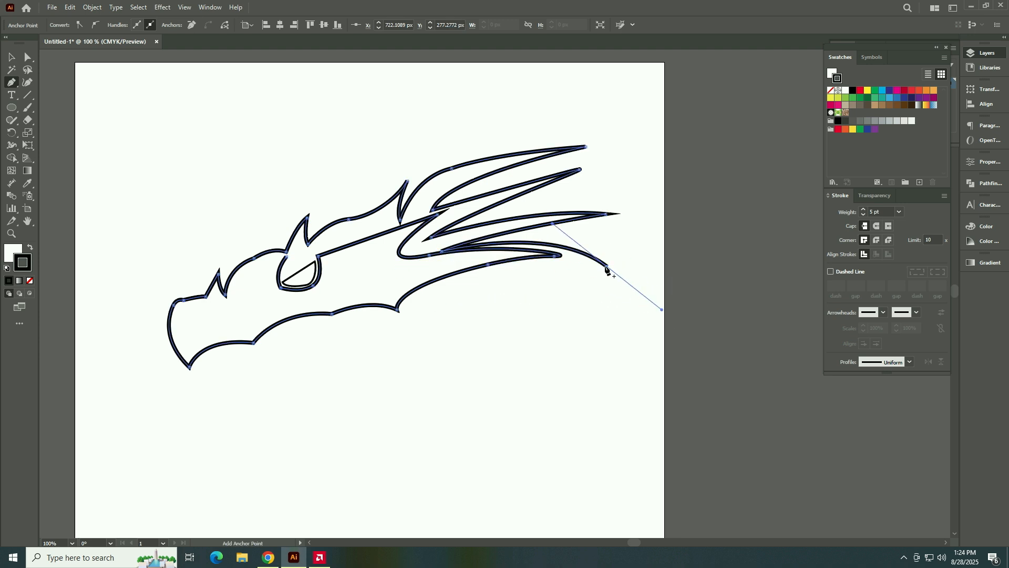
pyautogui.moveTo(456, 274); pyautogui.dragTo(398, 299)
pyautogui.click(457, 275)
pyautogui.moveTo(593, 313); pyautogui.dragTo(641, 358)
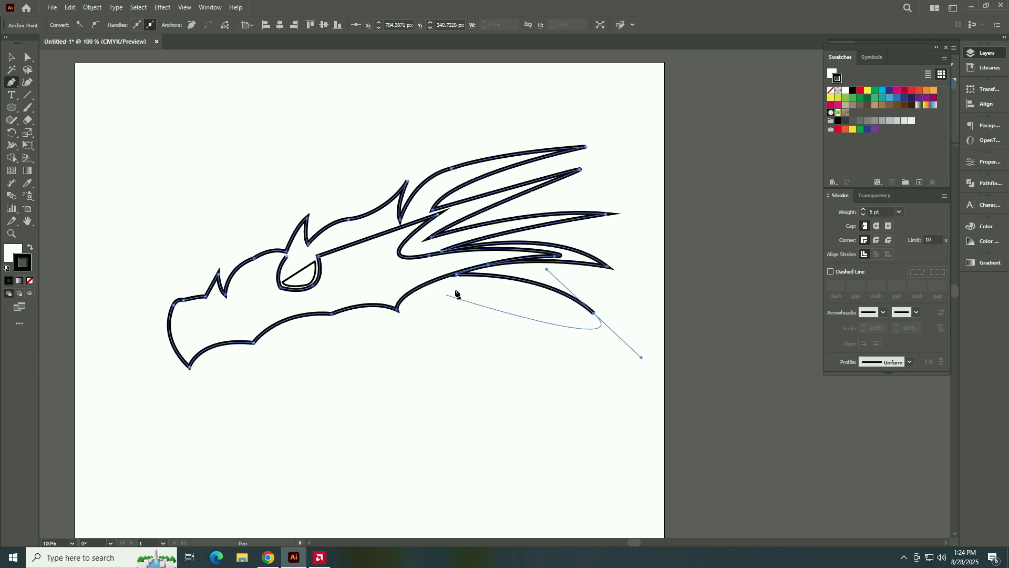
pyautogui.click(595, 313)
pyautogui.moveTo(427, 302); pyautogui.dragTo(292, 320)
pyautogui.click(426, 302)
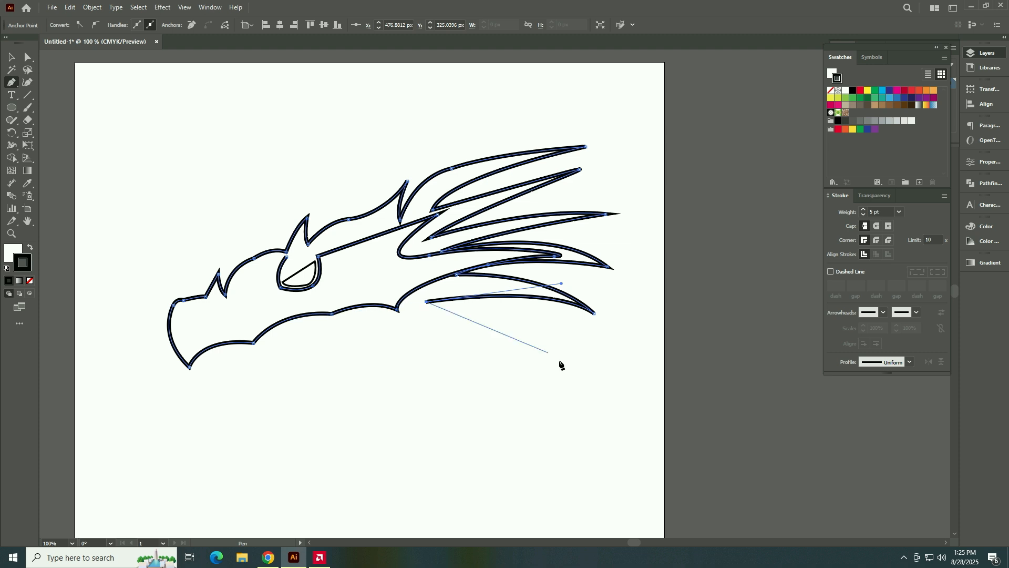
# Step: Draw a large downward-sweeping spike behind the jaw, curving its lower edge back beneath the cheek
pyautogui.moveTo(568, 386); pyautogui.dragTo(599, 488)
pyautogui.click(568, 387)
pyautogui.moveTo(410, 349); pyautogui.dragTo(328, 359)
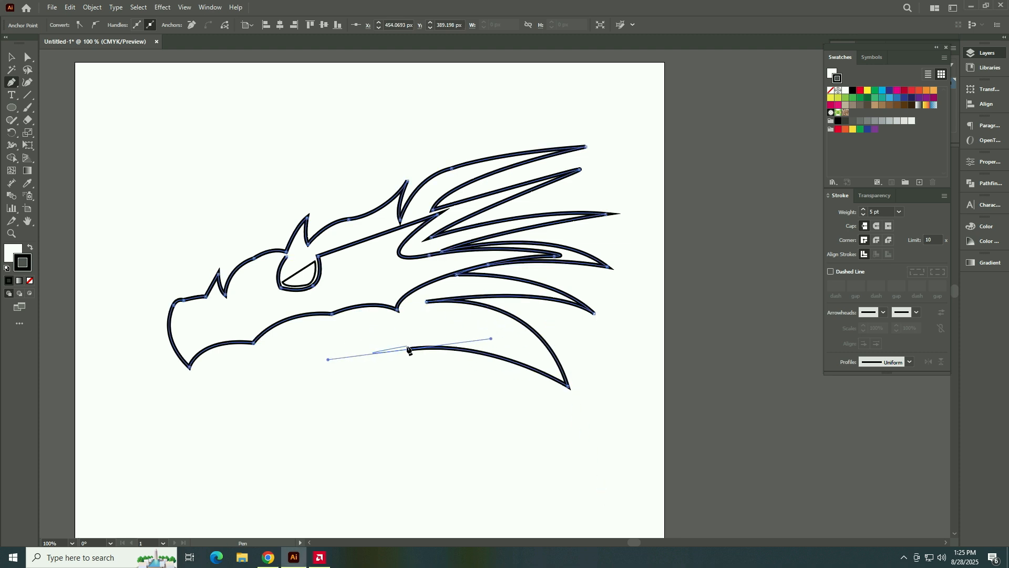
# Step: Continue the outline forward from the large jaw spike with the Pen tool, forming the lower jaw up to the snout tip
pyautogui.click(376, 325)
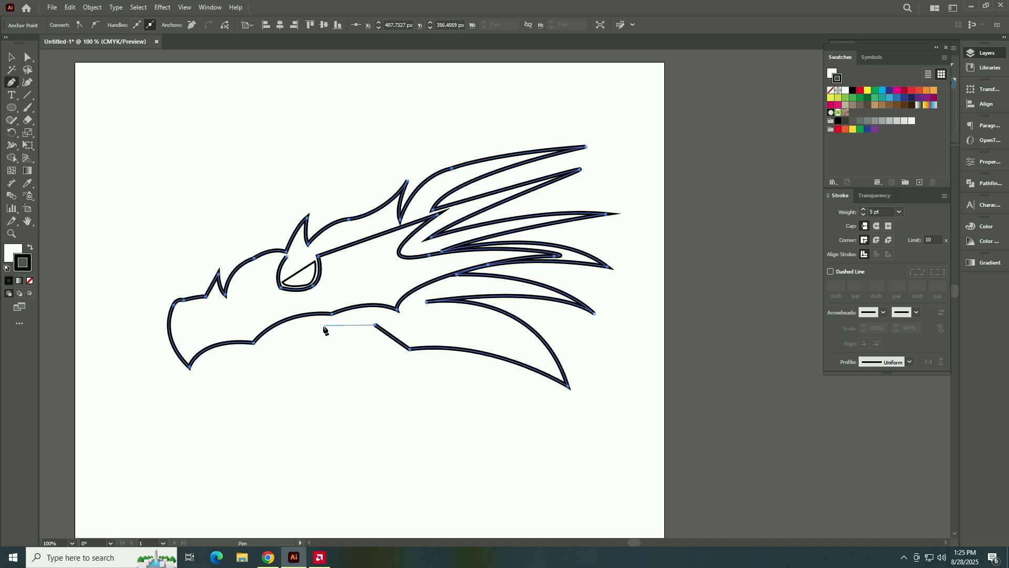
pyautogui.moveTo(311, 328); pyautogui.dragTo(289, 346)
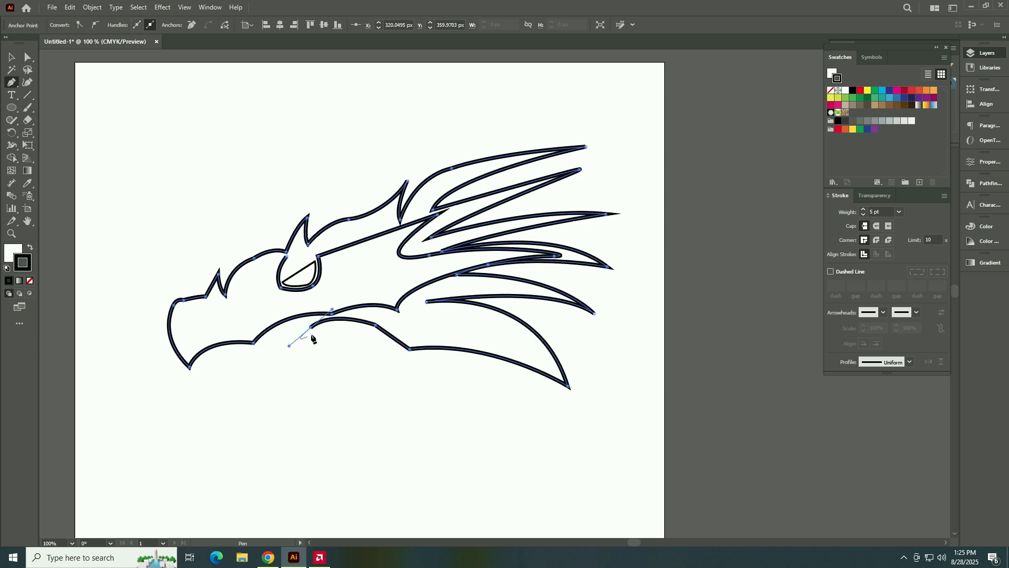
pyautogui.scroll(-2, 313, 331)
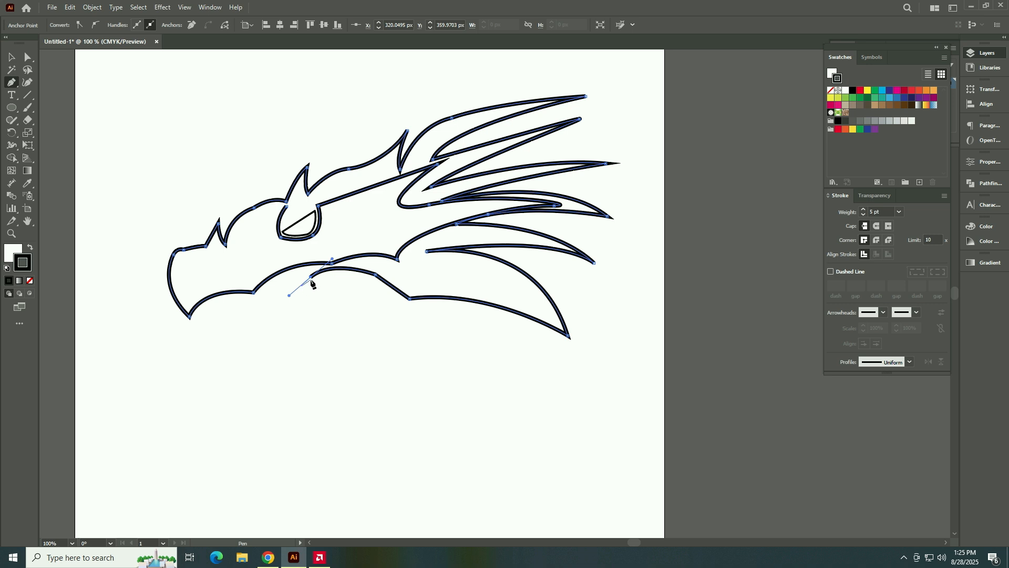
pyautogui.moveTo(303, 324); pyautogui.dragTo(307, 363)
pyautogui.moveTo(232, 337); pyautogui.dragTo(201, 368)
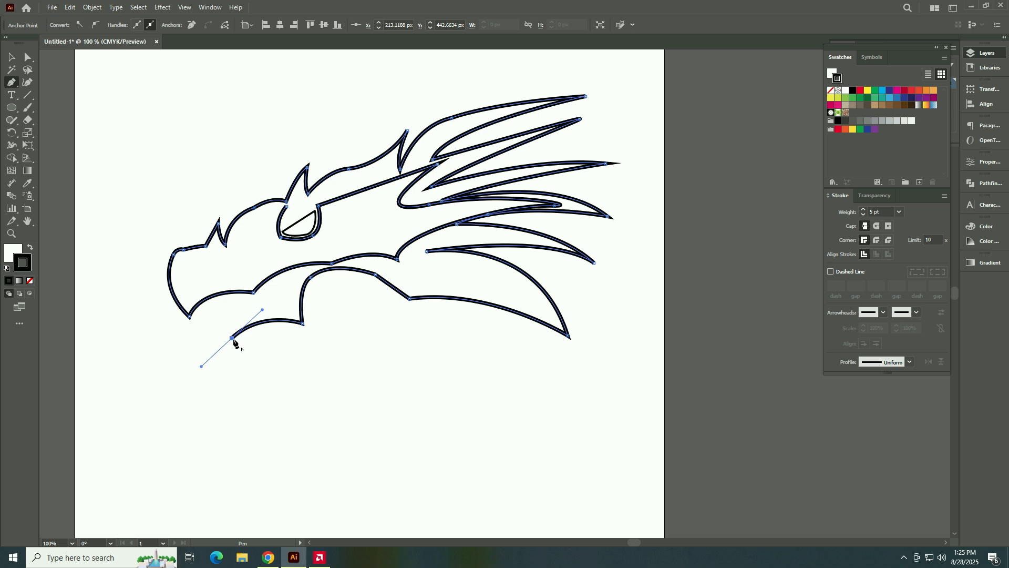
pyautogui.click(192, 316)
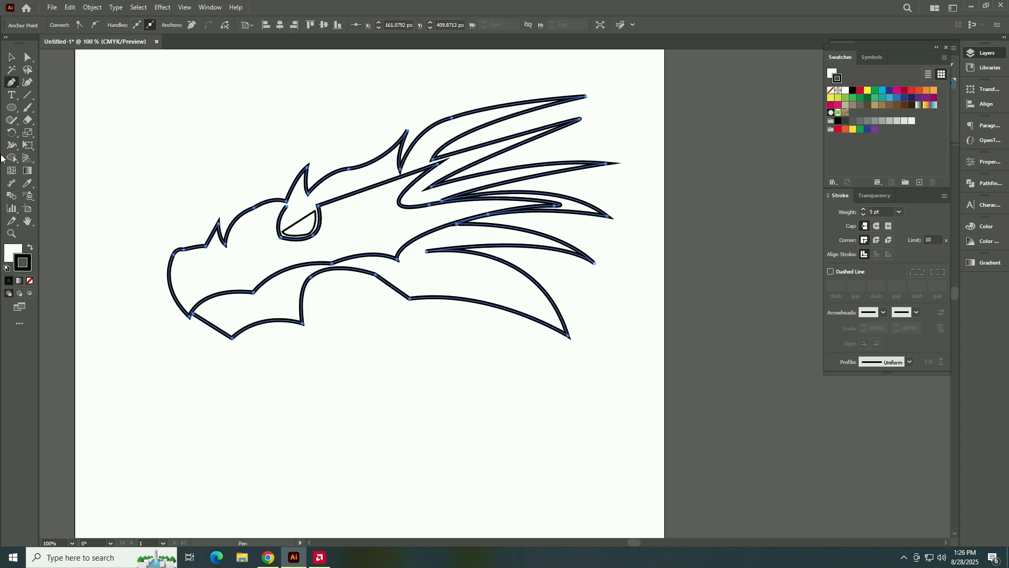
# Step: Draw a closed, curved fang shape with a downward point in the empty area below the jaw
pyautogui.click(279, 377)
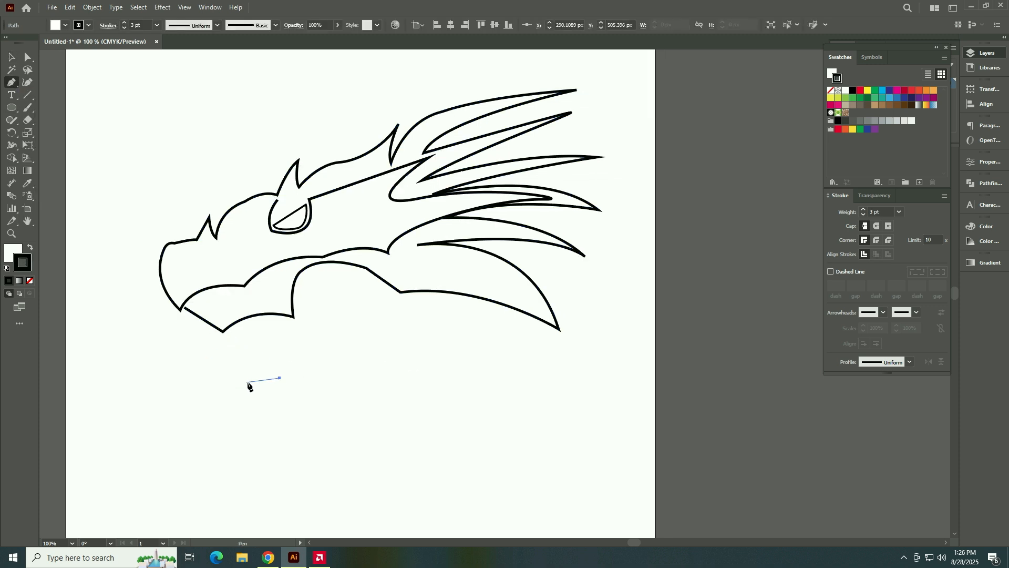
pyautogui.moveTo(222, 397); pyautogui.dragTo(235, 395)
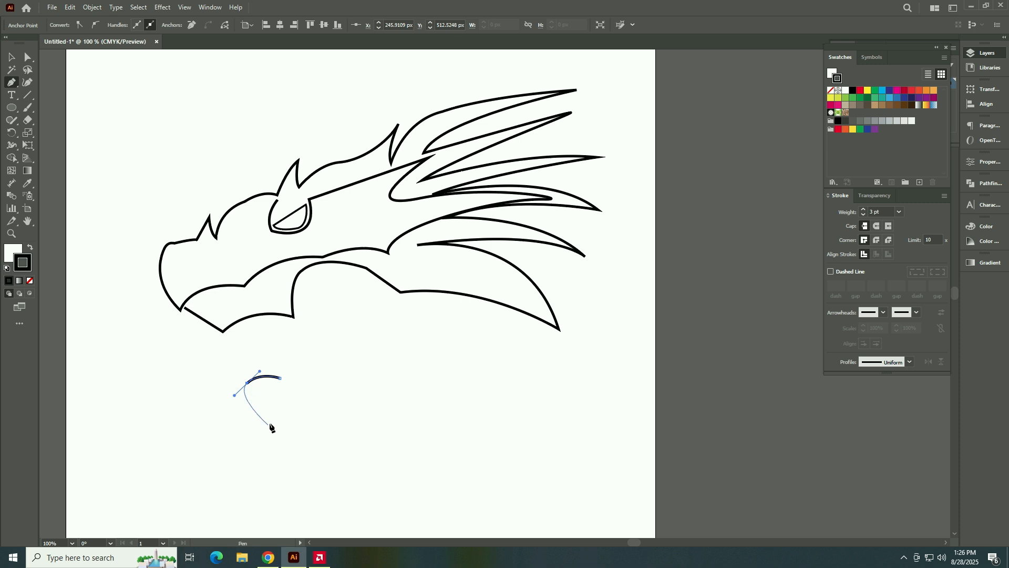
pyautogui.moveTo(293, 443); pyautogui.dragTo(294, 443)
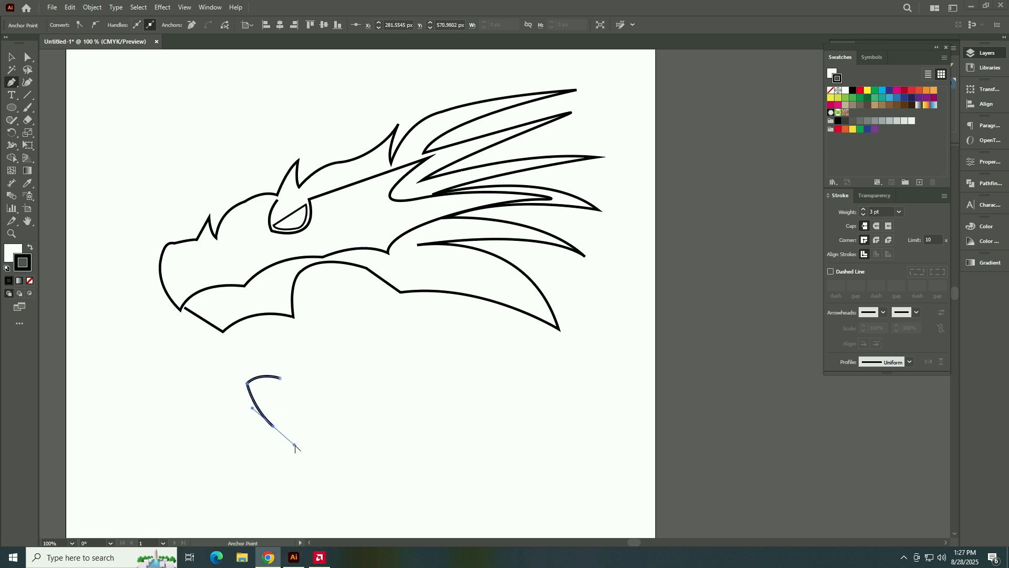
pyautogui.moveTo(280, 377); pyautogui.dragTo(292, 368)
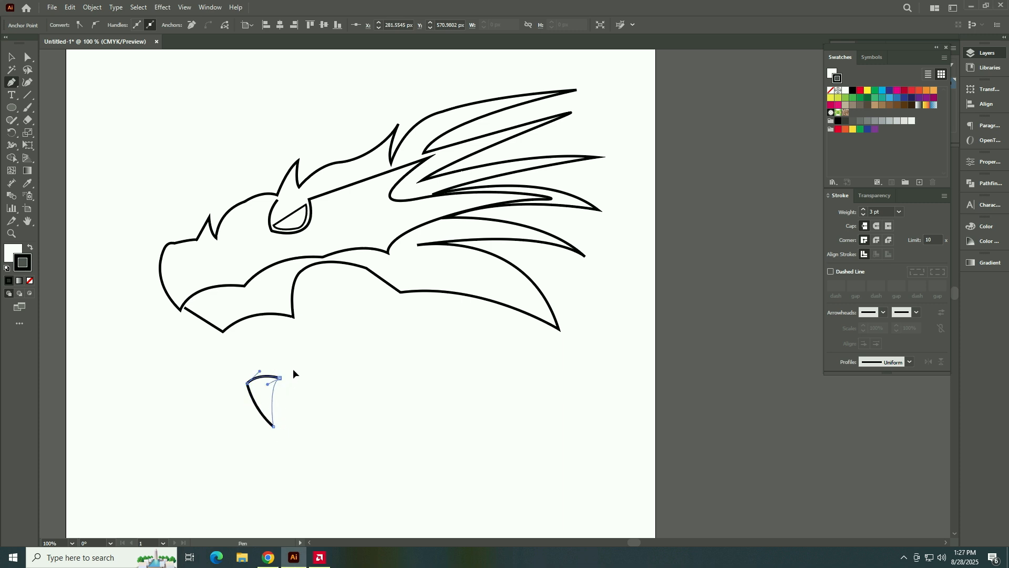
pyautogui.keyDown('ctrl'); pyautogui.click(203, 349); pyautogui.keyUp('ctrl')
# Step: Set the stroke weight to 2 pt and draw a closed, narrow shading sliver along the fang's outer edge
pyautogui.scroll(4, 286, 399)
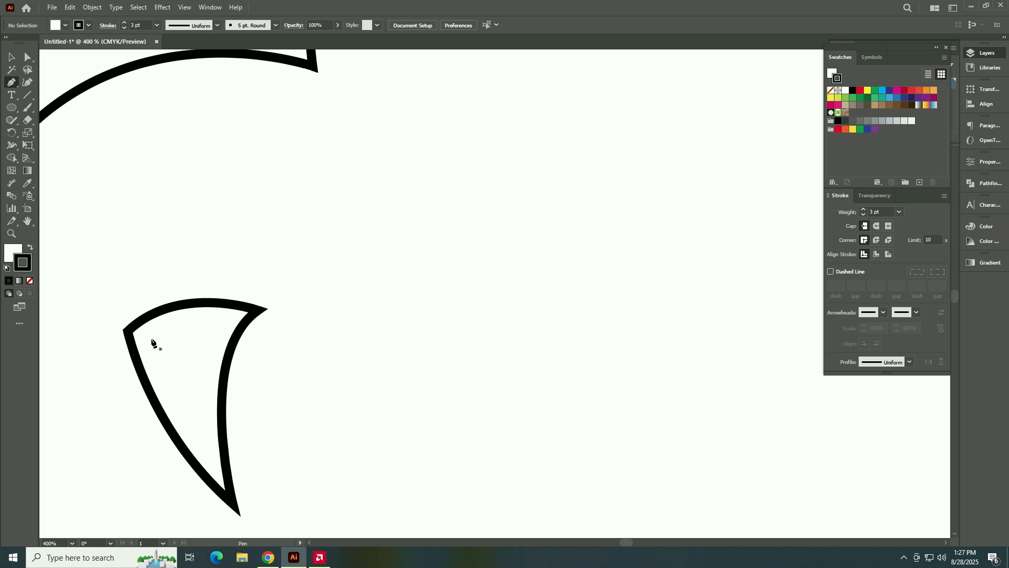
pyautogui.click(873, 212)
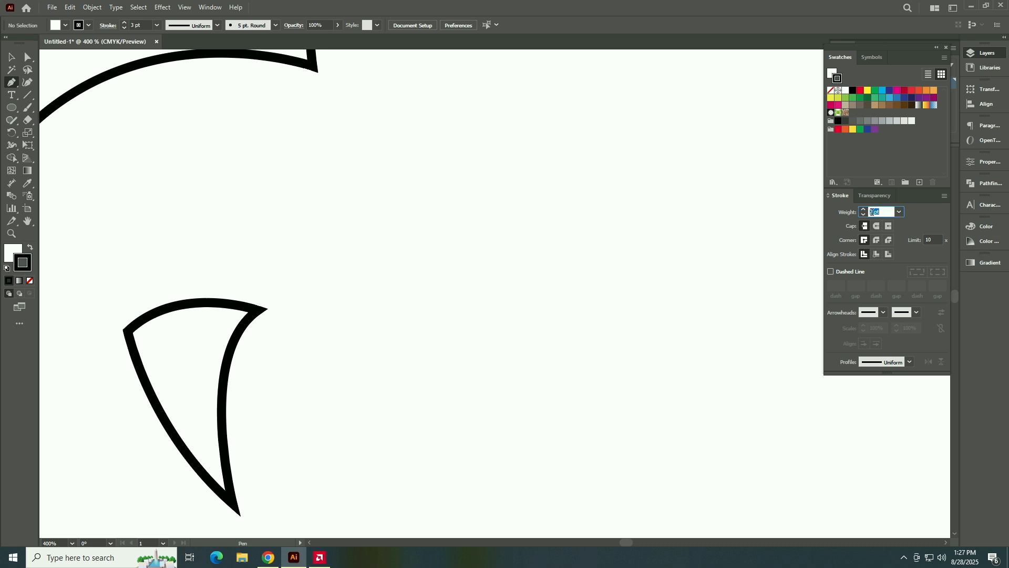
pyautogui.click(147, 339)
pyautogui.moveTo(215, 462); pyautogui.dragTo(215, 461)
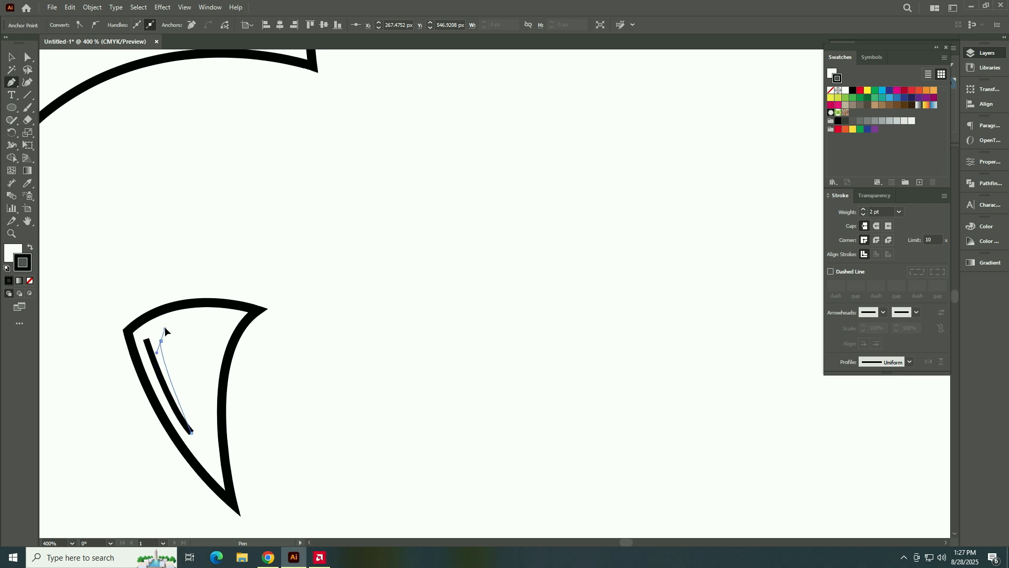
pyautogui.moveTo(165, 327); pyautogui.dragTo(166, 327)
pyautogui.click(146, 339)
# Step: Fill the shading sliver with black (000000)
pyautogui.doubleClick(9, 252)
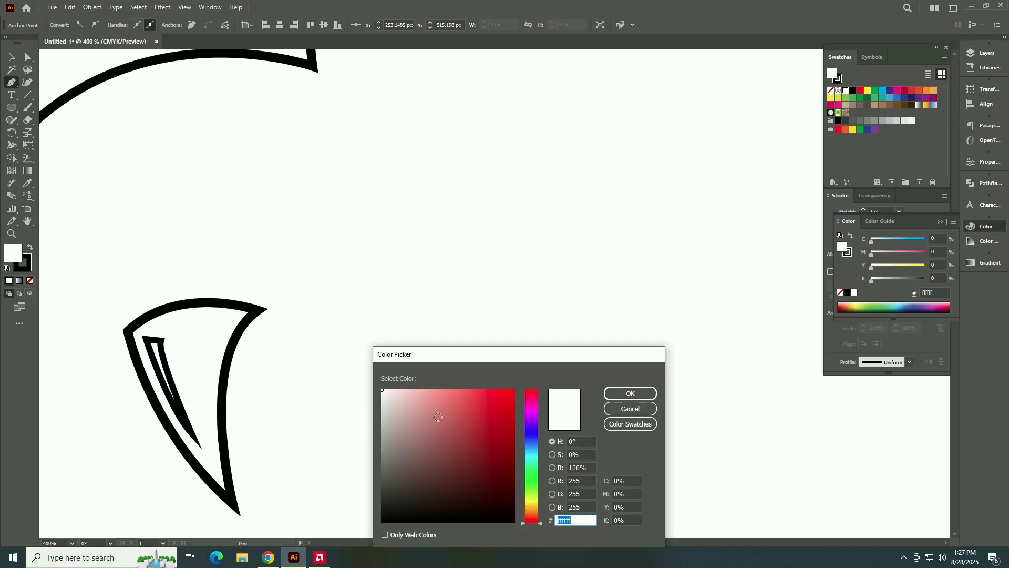
pyautogui.moveTo(479, 503); pyautogui.dragTo(517, 536)
pyautogui.click(630, 398)
# Step: Add a shorter copy of the black sliver on its inner side within the fang and adjust the spacing between them
pyautogui.click(27, 56)
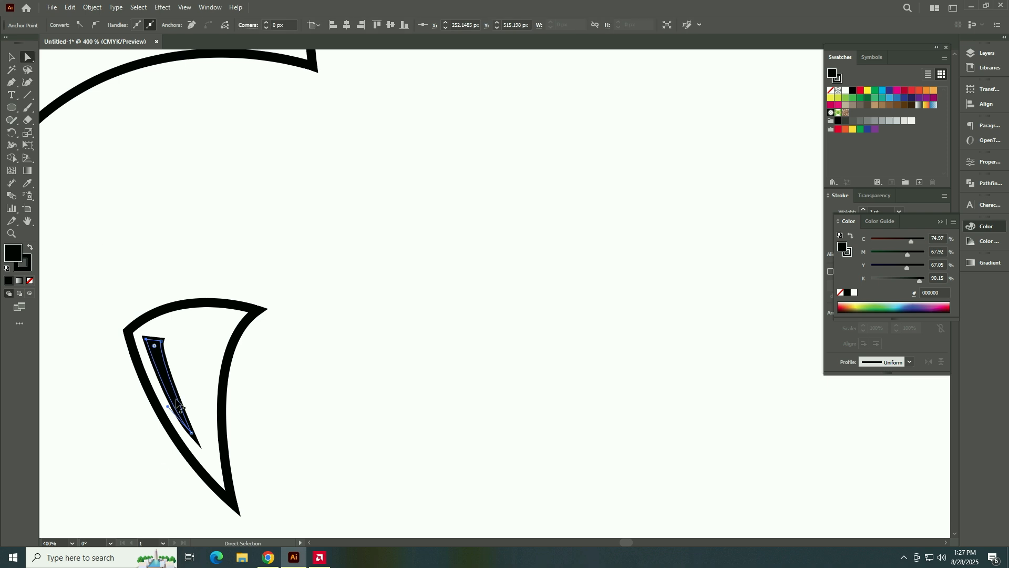
pyautogui.moveTo(173, 393); pyautogui.dragTo(197, 393)
pyautogui.moveTo(218, 436); pyautogui.dragTo(198, 412)
pyautogui.hotkey('ctrl', 'z')
pyautogui.click(13, 57)
pyautogui.press('a')
pyautogui.click(172, 384)
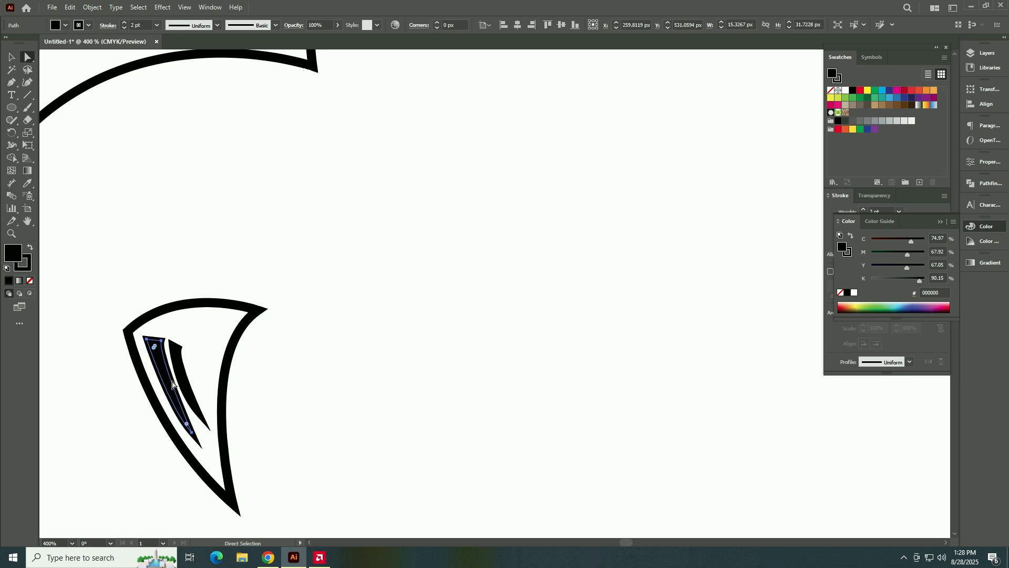
pyautogui.moveTo(172, 384); pyautogui.dragTo(169, 388)
pyautogui.click(371, 469)
# Step: Group the fang outline with its two shading slivers
pyautogui.scroll(-3, 325, 434)
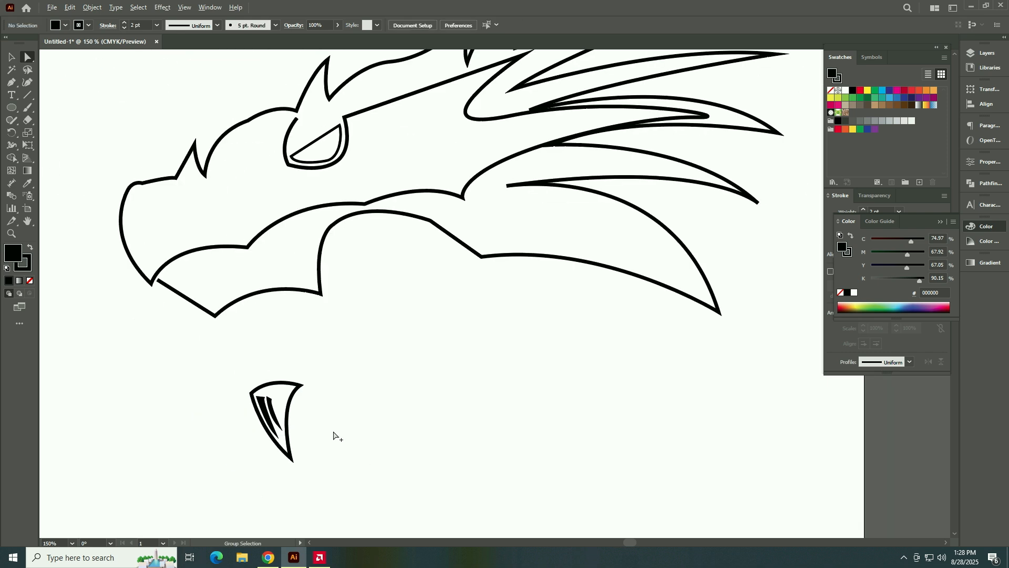
pyautogui.press('v')
pyautogui.click(275, 420)
pyautogui.rightClick(265, 440)
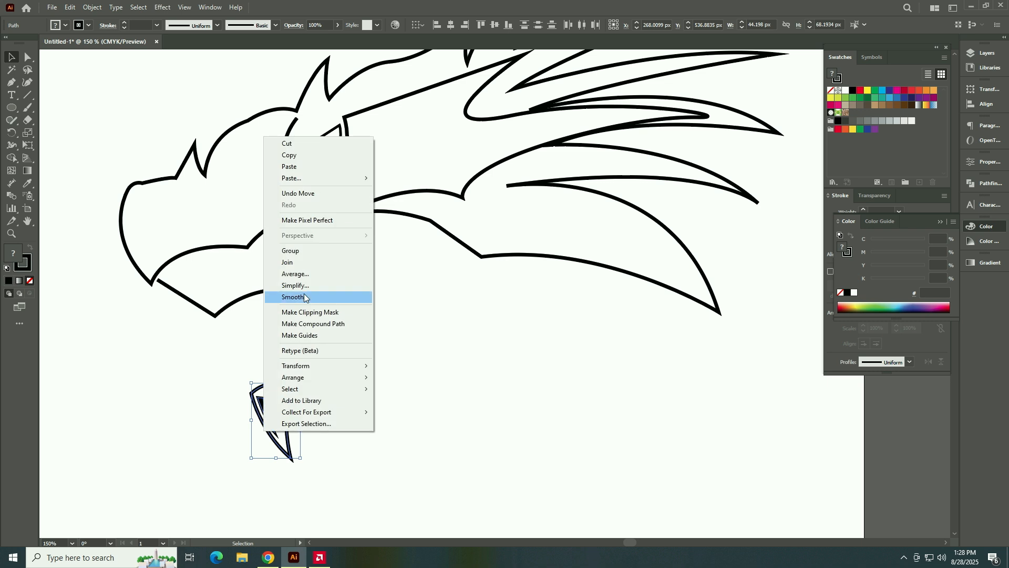
pyautogui.click(284, 248)
# Step: Duplicate the fang group beside the original, making the copy smaller and rotating it slightly
pyautogui.keyDown('alt'); pyautogui.moveTo(282, 422); pyautogui.dragTo(341, 415); pyautogui.keyUp('alt')
pyautogui.moveTo(360, 453); pyautogui.dragTo(336, 443)
pyautogui.moveTo(354, 379); pyautogui.dragTo(306, 428)
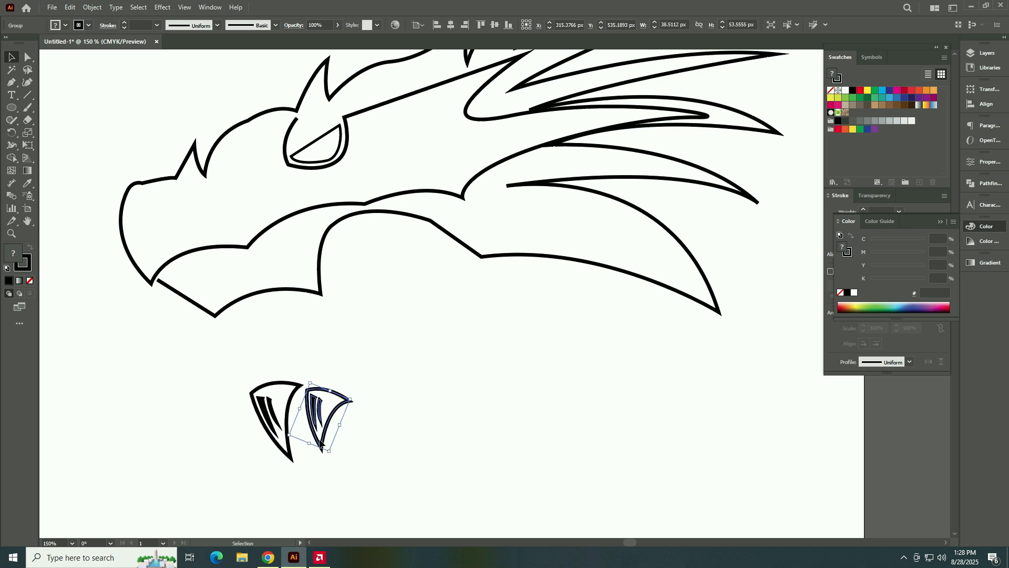
# Step: Add a third, smaller fang without shading slivers beside the second one
pyautogui.rightClick(317, 416)
pyautogui.moveTo(319, 440); pyautogui.dragTo(367, 422)
pyautogui.hotkey('ctrl', 'z')
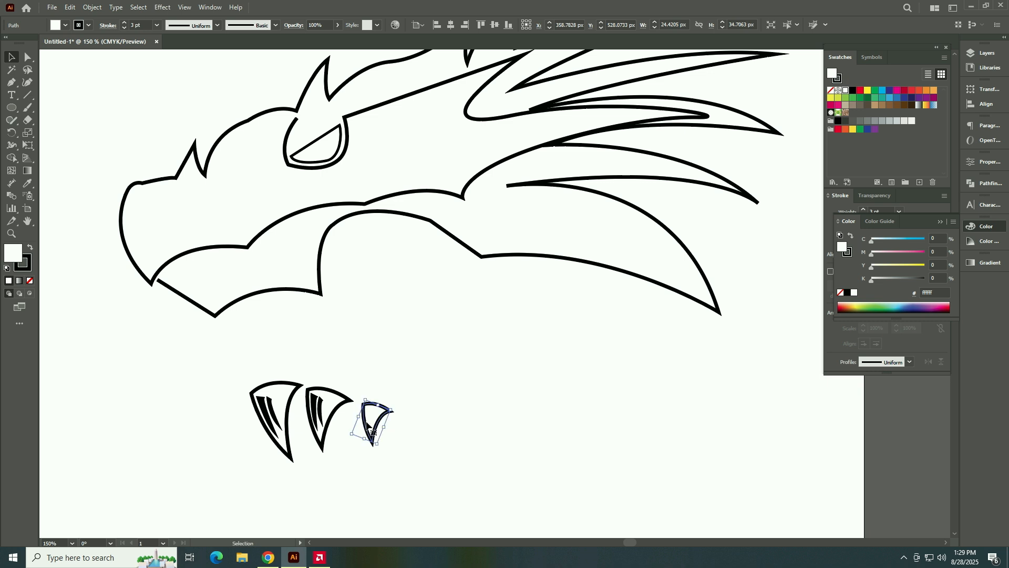
# Step: Move the first fang to the front of the upper jaw, shrinking and rotating it to fit the mouth line
pyautogui.click(295, 386)
pyautogui.moveTo(294, 387); pyautogui.dragTo(213, 243)
pyautogui.moveTo(231, 320); pyautogui.dragTo(191, 269)
# Step: Ungroup the front fang and remove the stroke from its two black shading slivers
pyautogui.rightClick(179, 277)
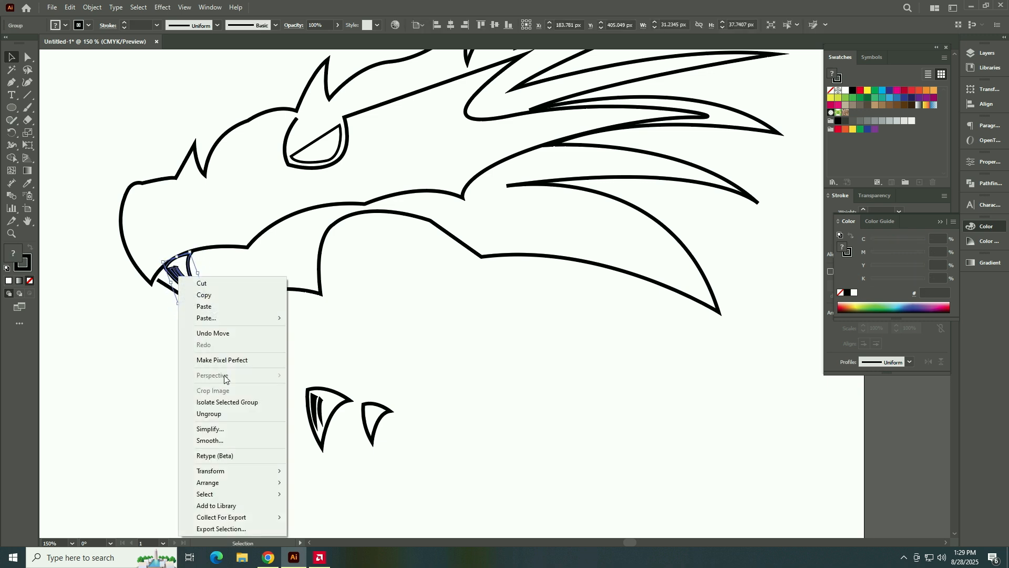
pyautogui.click(209, 414)
pyautogui.click(30, 282)
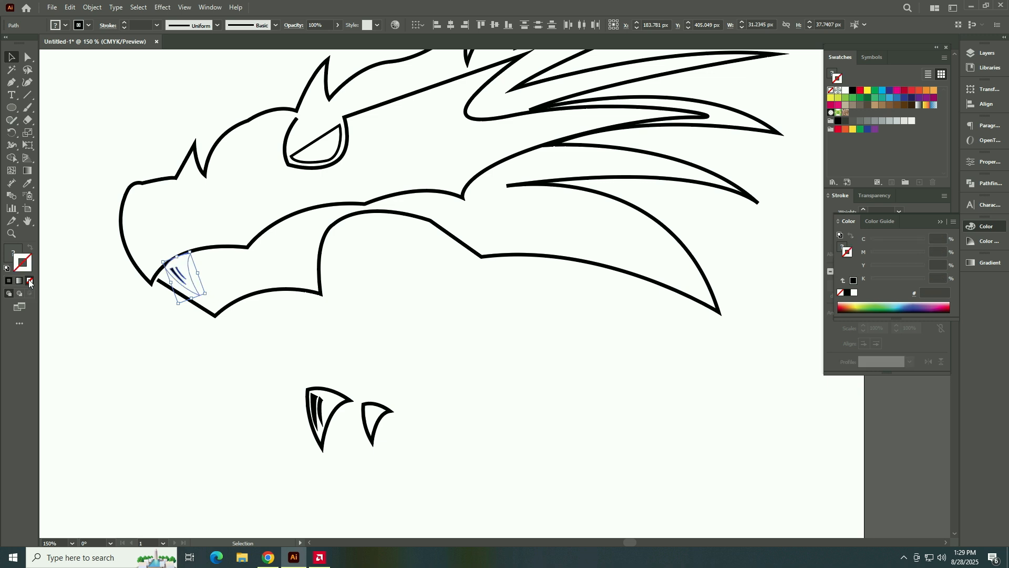
pyautogui.hotkey('ctrl', 'z')
pyautogui.click(101, 294)
pyautogui.click(177, 275)
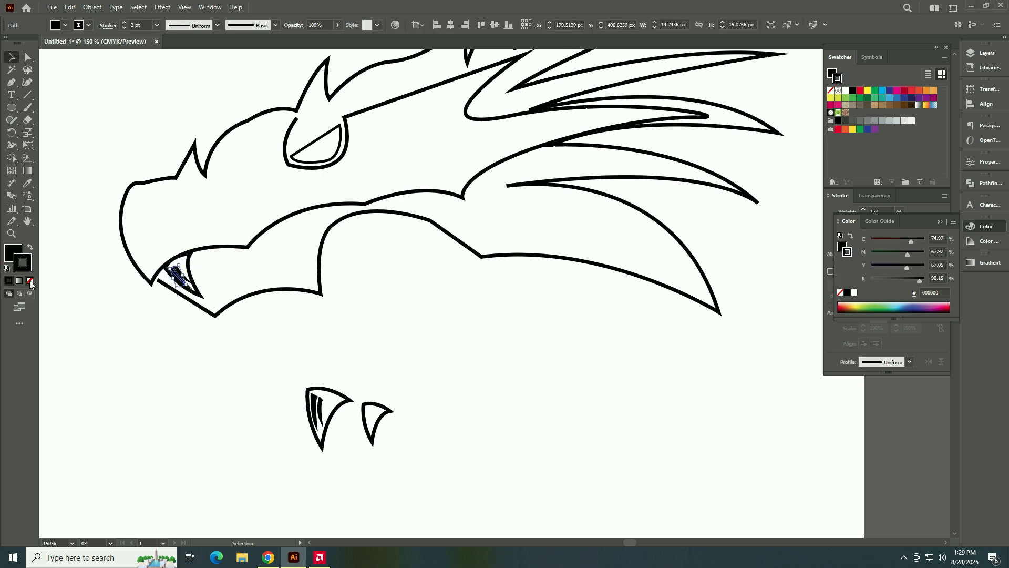
pyautogui.click(30, 281)
pyautogui.click(214, 324)
pyautogui.click(183, 274)
pyautogui.click(30, 280)
pyautogui.click(186, 382)
pyautogui.click(176, 276)
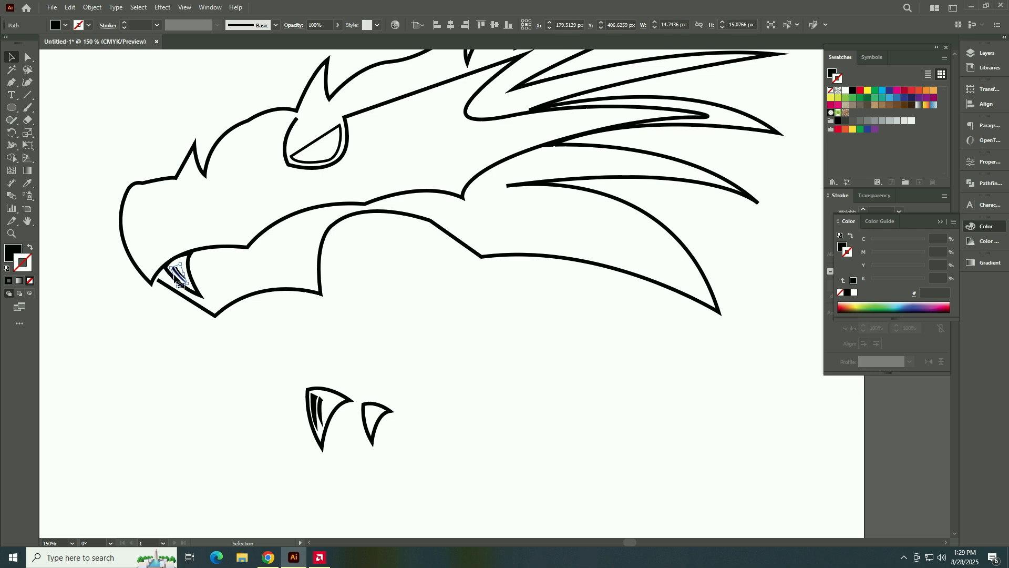
pyautogui.click(178, 302)
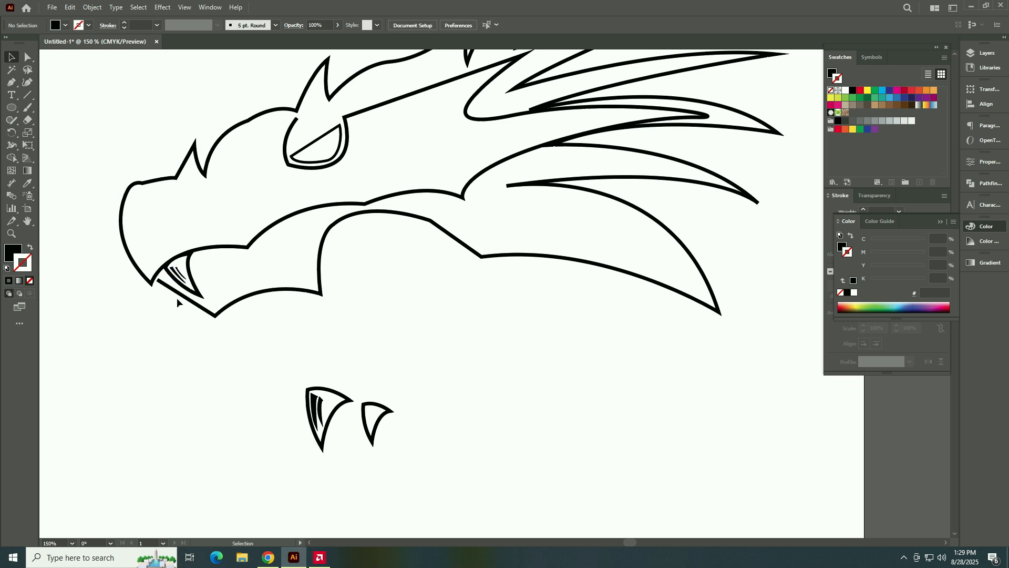
# Step: Fit progressively smaller fangs behind the front one along the upper jaw and delete the leftover fang below the head
pyautogui.click(316, 424)
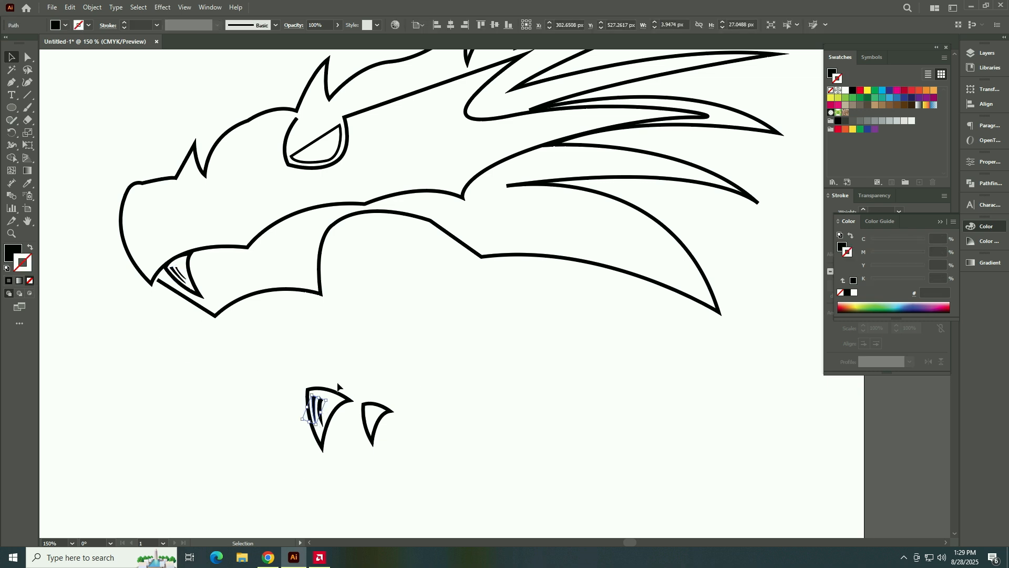
pyautogui.moveTo(337, 384); pyautogui.dragTo(304, 476)
pyautogui.press('Delete')
pyautogui.moveTo(177, 287)
pyautogui.mouseDown()
pyautogui.moveTo(208, 280)
pyautogui.moveTo(229, 292)
pyautogui.moveTo(208, 281)
pyautogui.moveTo(235, 270)
pyautogui.moveTo(237, 279)
pyautogui.moveTo(226, 263)
pyautogui.mouseUp()
pyautogui.click(221, 272)
pyautogui.click(225, 256)
pyautogui.click(233, 273)
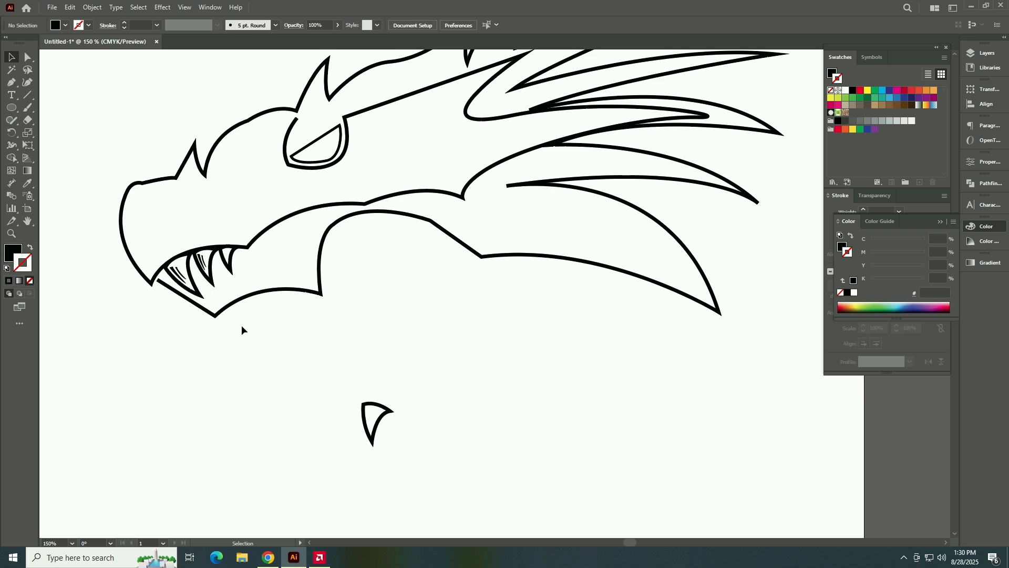
pyautogui.scroll(-1, 359, 366)
pyautogui.hotkey('ctrl', 'z')
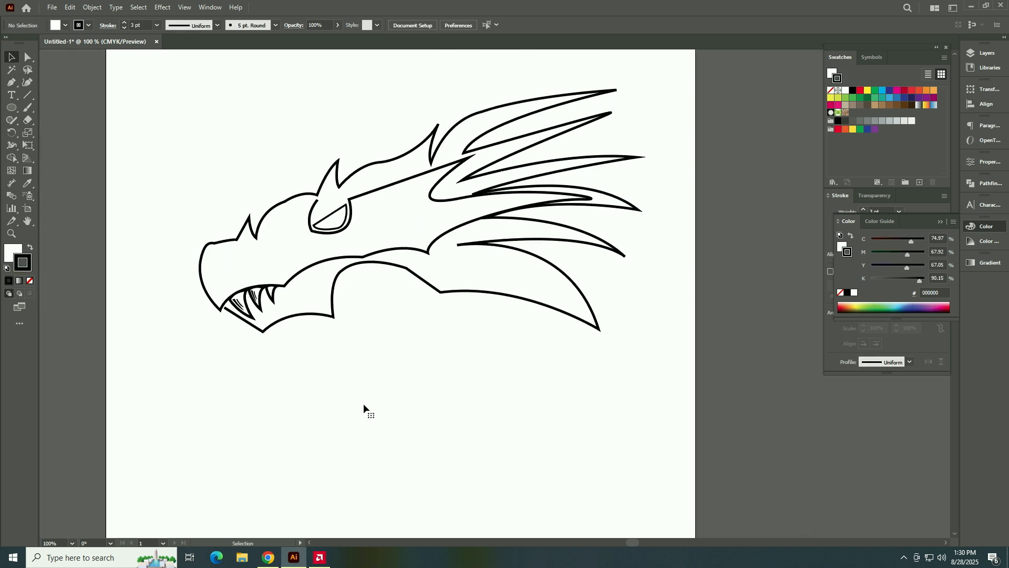
# Step: Remove the fill from the head outline and cut a small gap in its path at the spike base behind the cheek
pyautogui.click(394, 251)
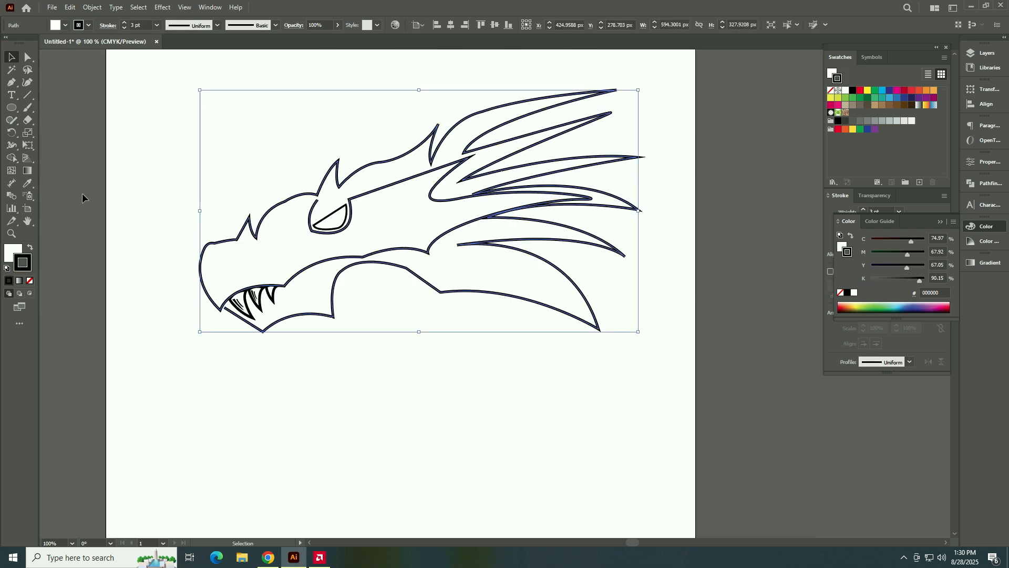
pyautogui.moveTo(12, 120)
pyautogui.mouseDown()
pyautogui.moveTo(79, 163)
pyautogui.moveTo(81, 154)
pyautogui.mouseUp()
pyautogui.moveTo(82, 154); pyautogui.dragTo(78, 158)
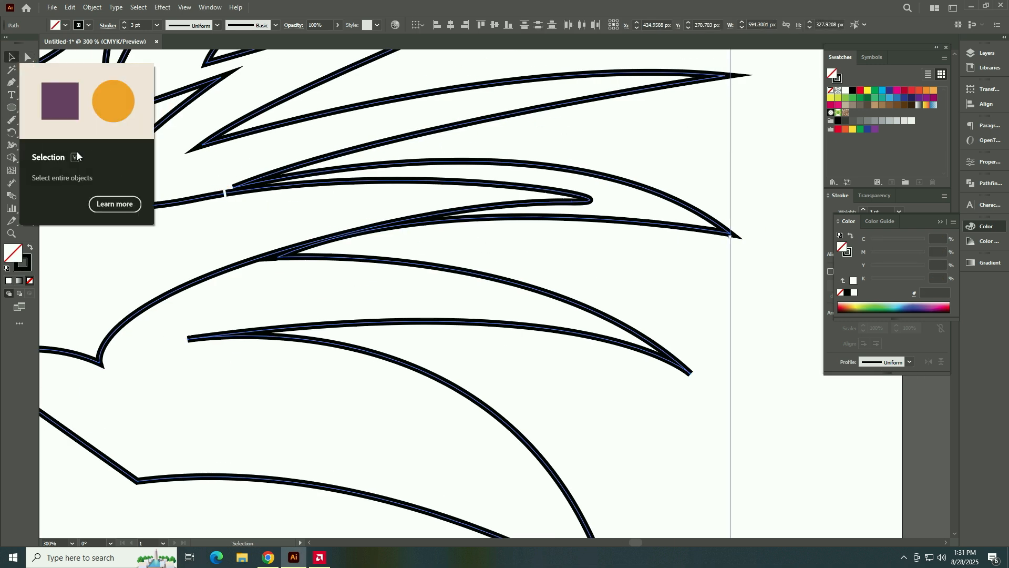
pyautogui.click(11, 56)
pyautogui.click(135, 321)
# Step: Set the stroke weight of the separated line from the eye socket to the cheek to 2 pt
pyautogui.press('a')
pyautogui.click(139, 207)
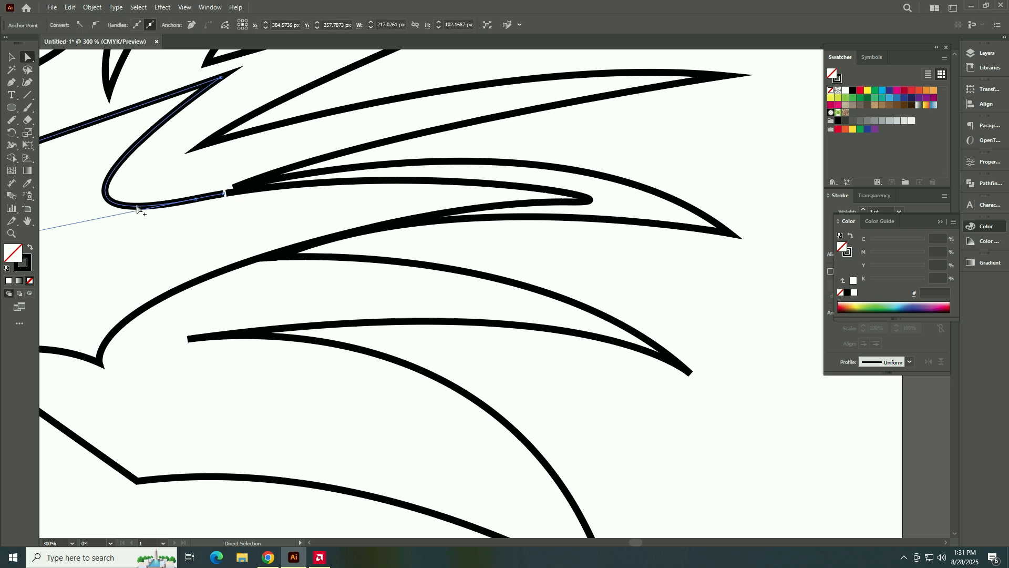
pyautogui.scroll(-4, 139, 206)
pyautogui.moveTo(121, 326); pyautogui.dragTo(359, 361)
pyautogui.scroll(1, 360, 357)
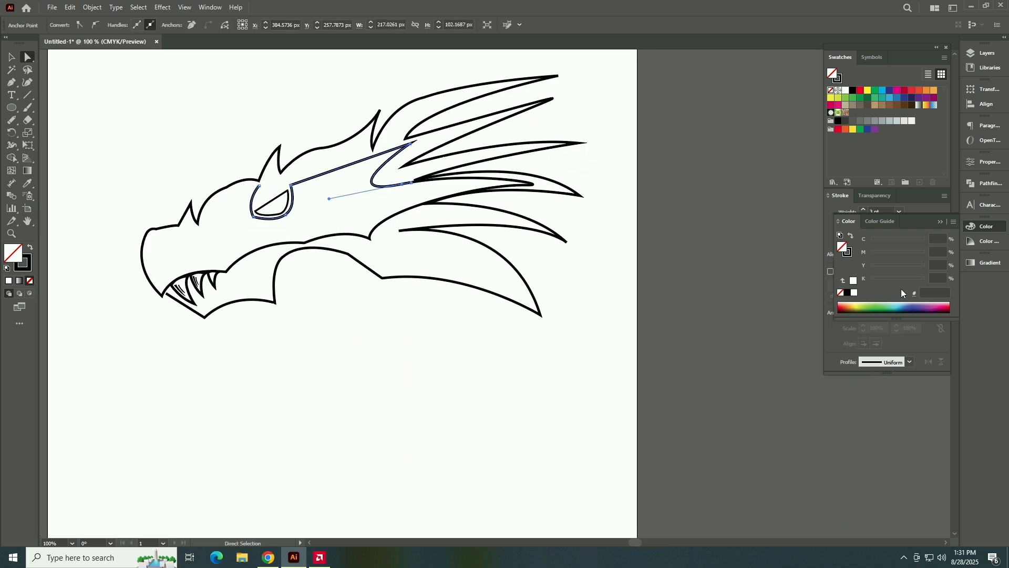
pyautogui.click(856, 351)
pyautogui.click(880, 211)
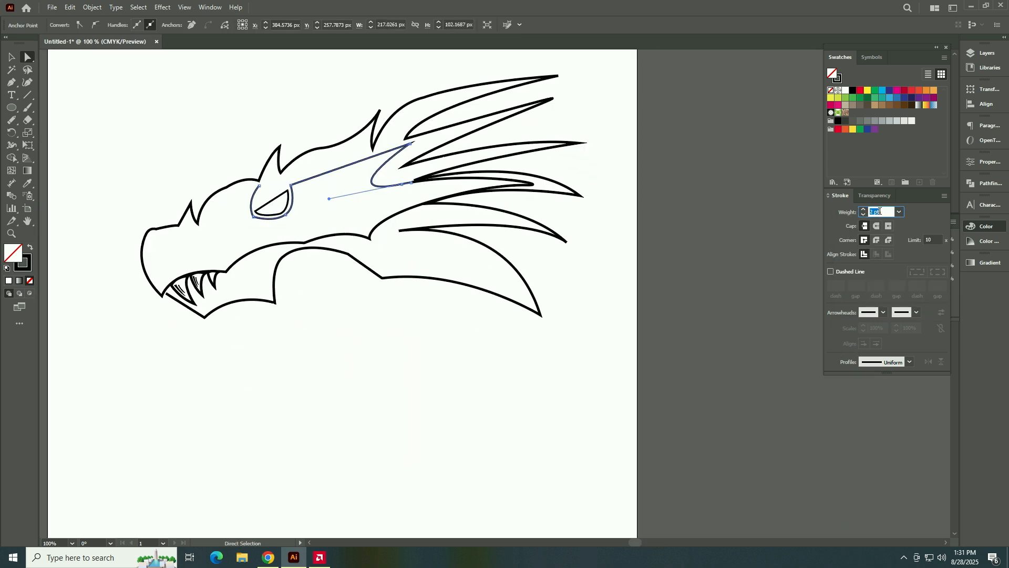
pyautogui.click(450, 388)
# Step: Adjust the anchors along the lower and rear curve of the eye socket line around the eye
pyautogui.click(254, 217)
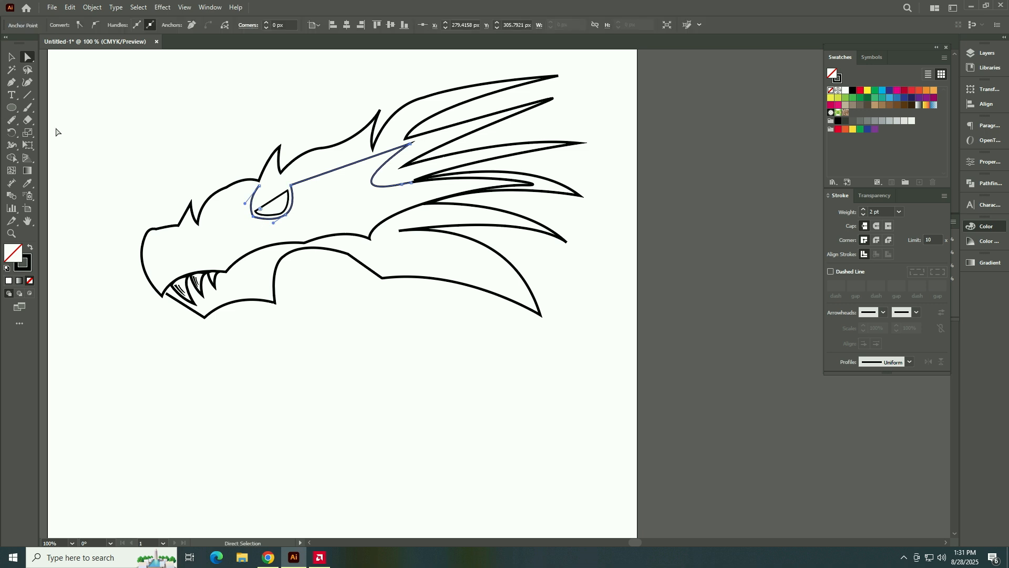
pyautogui.moveTo(254, 220); pyautogui.dragTo(253, 216)
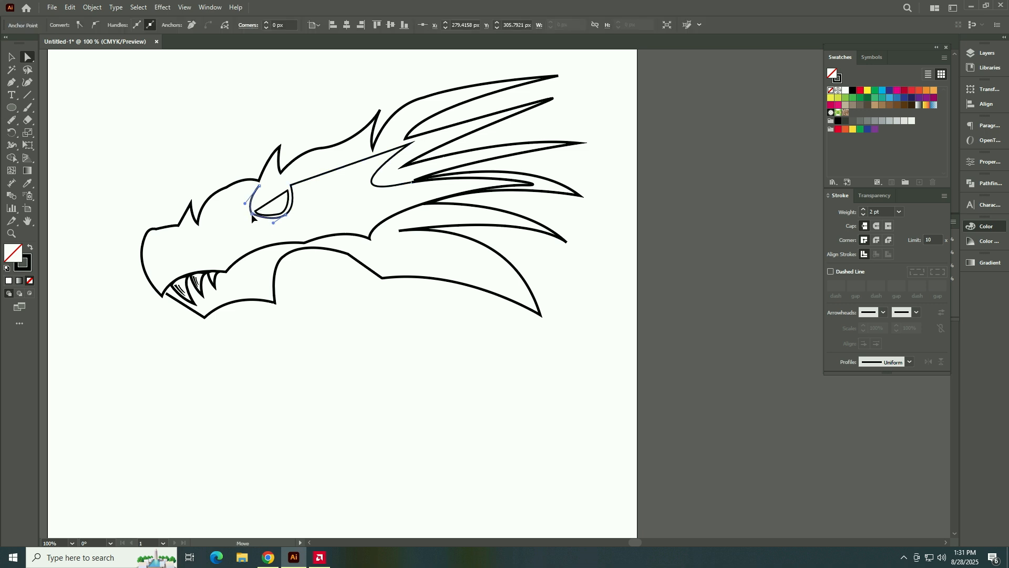
pyautogui.click(287, 213)
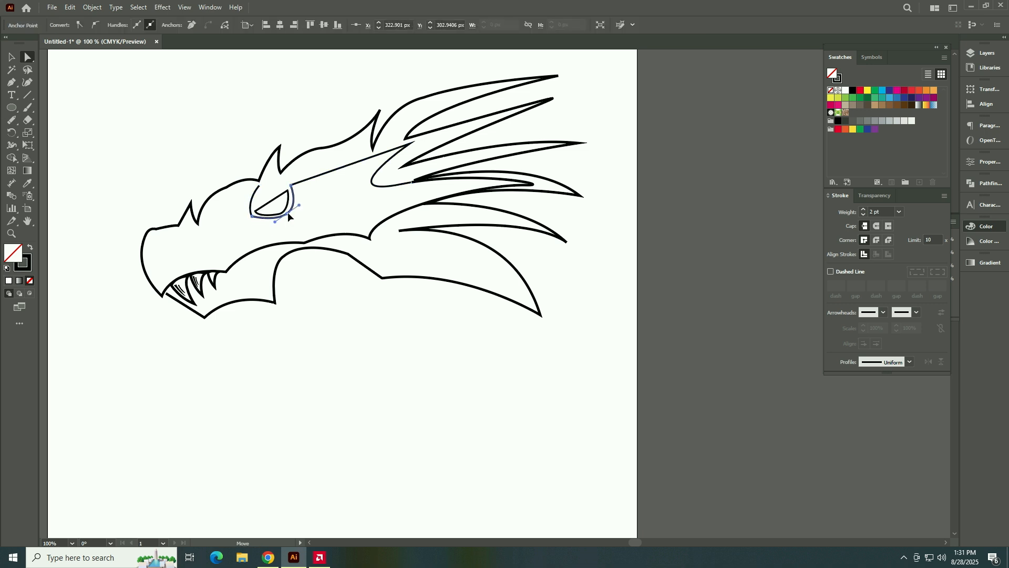
pyautogui.click(287, 213)
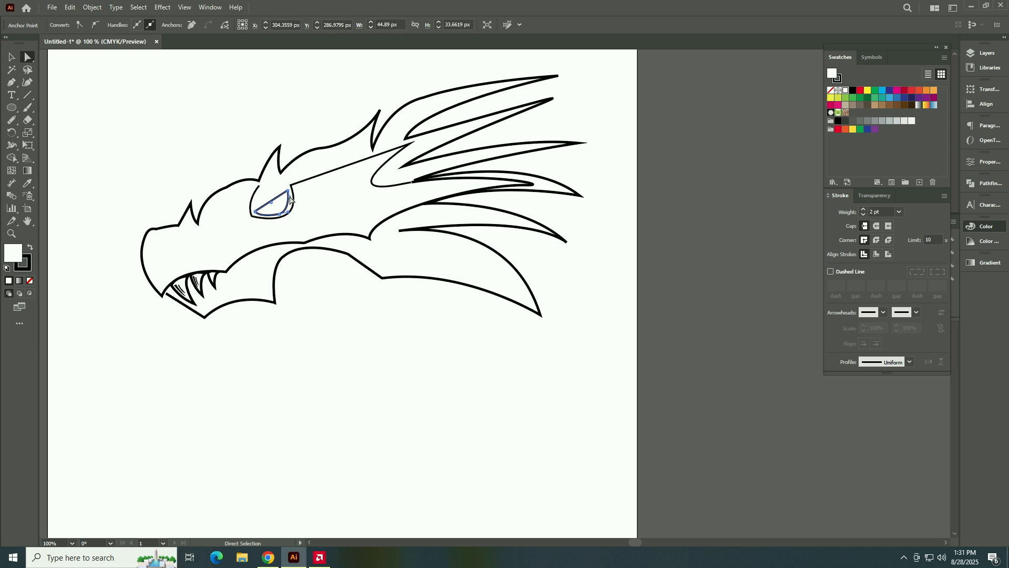
pyautogui.moveTo(292, 198); pyautogui.dragTo(293, 198)
# Step: Set the stroke weight of the eye shape and the eye socket line to 1 pt
pyautogui.click(302, 279)
pyautogui.click(270, 203)
pyautogui.click(302, 279)
pyautogui.click(273, 206)
pyautogui.click(863, 214)
pyautogui.click(406, 350)
pyautogui.click(293, 201)
pyautogui.click(862, 214)
pyautogui.click(863, 214)
pyautogui.click(770, 359)
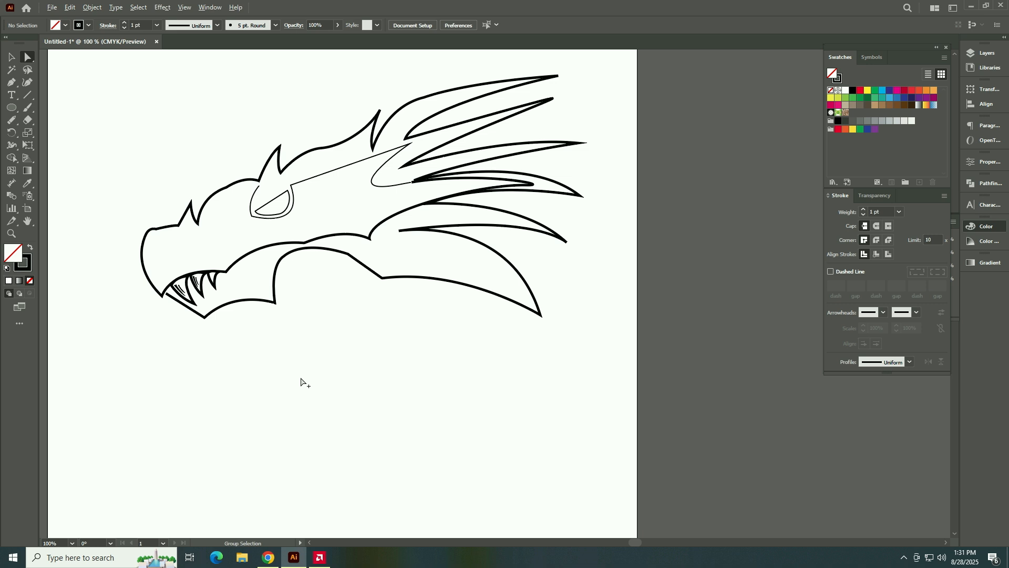
# Step: Narrow the eye into a slim teardrop and reshape the socket line to closely follow its rear and lower edges
pyautogui.scroll(-1, 316, 389)
pyautogui.click(284, 264)
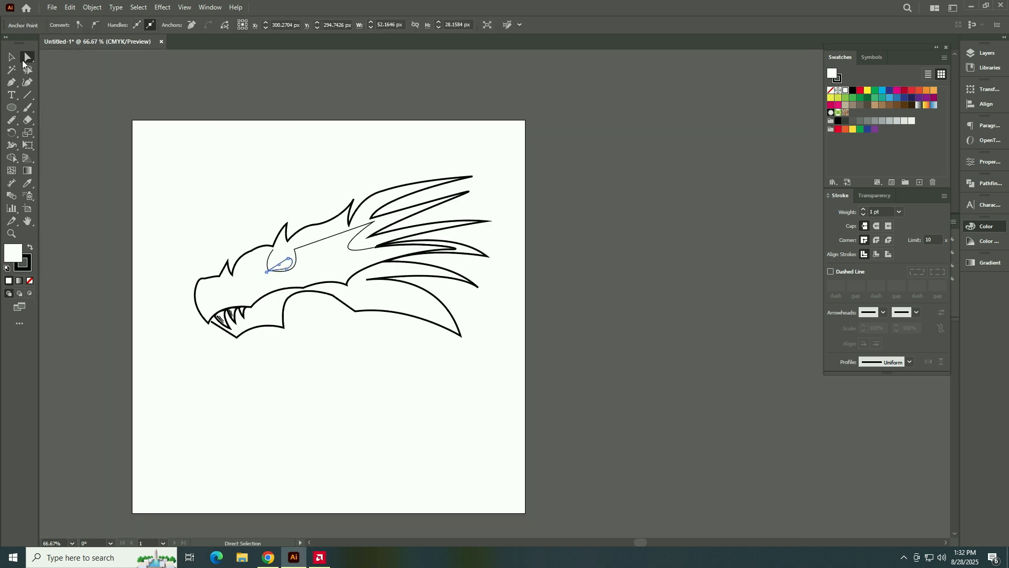
pyautogui.moveTo(286, 268); pyautogui.dragTo(291, 265)
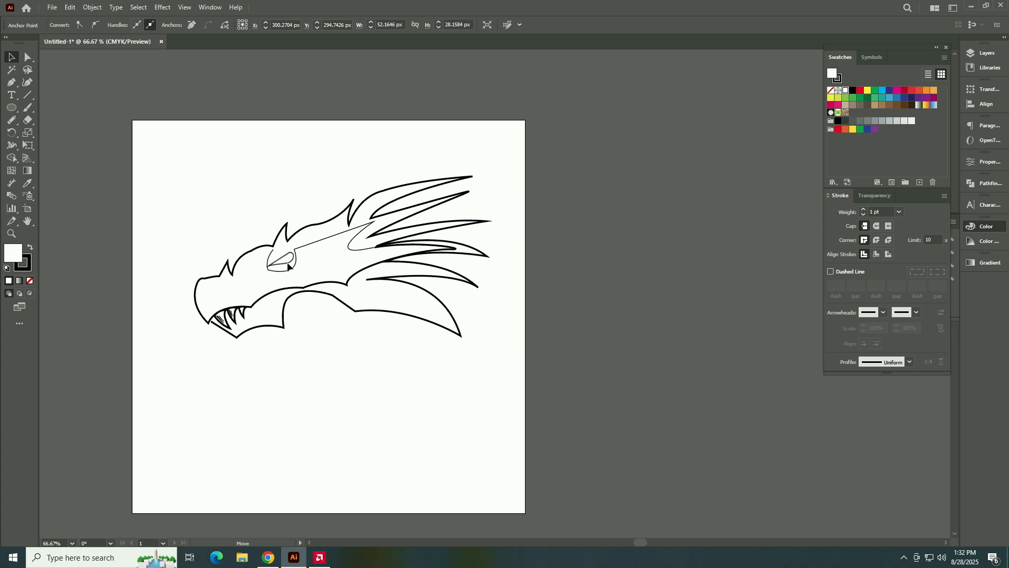
pyautogui.press('a')
pyautogui.click(284, 272)
pyautogui.scroll(3, 285, 271)
pyautogui.moveTo(284, 271); pyautogui.dragTo(315, 241)
pyautogui.click(331, 283)
pyautogui.moveTo(315, 206); pyautogui.dragTo(311, 242)
pyautogui.moveTo(240, 256)
pyautogui.mouseDown()
pyautogui.moveTo(235, 248)
pyautogui.moveTo(227, 272)
pyautogui.mouseUp()
pyautogui.click(300, 386)
# Step: Draw a small curved nostril shape near the tip of the snout with black fill and no stroke
pyautogui.scroll(-3, 310, 402)
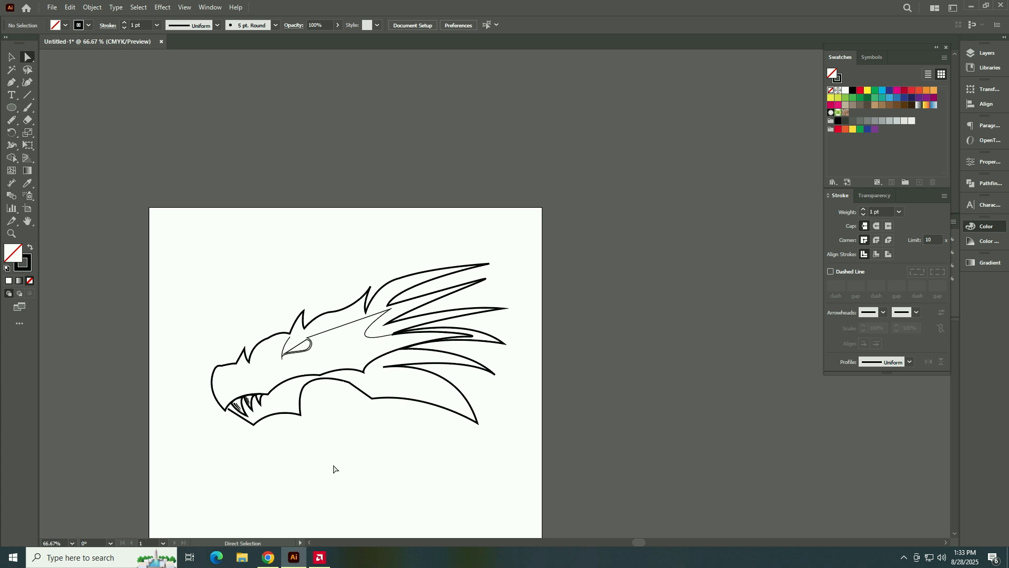
pyautogui.moveTo(340, 470); pyautogui.dragTo(342, 428)
pyautogui.scroll(3, 234, 360)
pyautogui.hotkey('shift', 'x')
pyautogui.click(11, 84)
pyautogui.click(215, 272)
pyautogui.click(208, 254)
pyautogui.moveTo(180, 306); pyautogui.dragTo(179, 306)
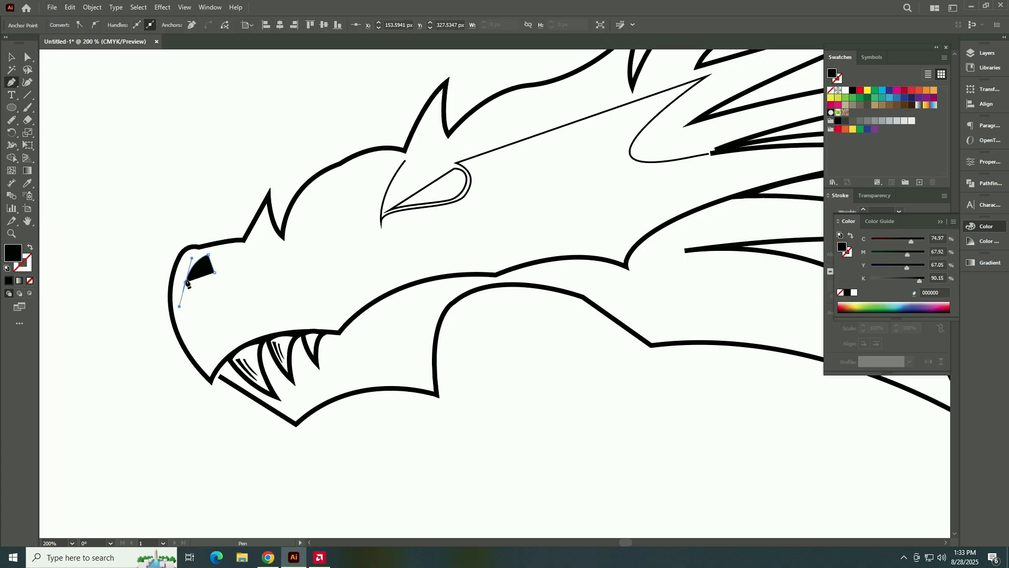
pyautogui.keyDown('ctrl'); pyautogui.click(221, 278); pyautogui.keyUp('ctrl')
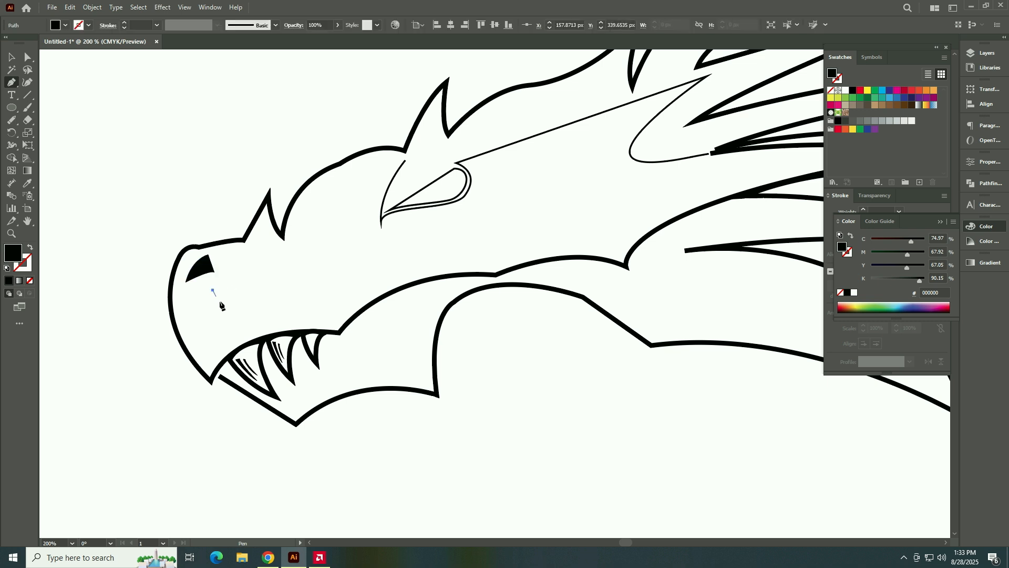
# Step: Nudge the black nostril slightly lower on the snout
pyautogui.press('a')
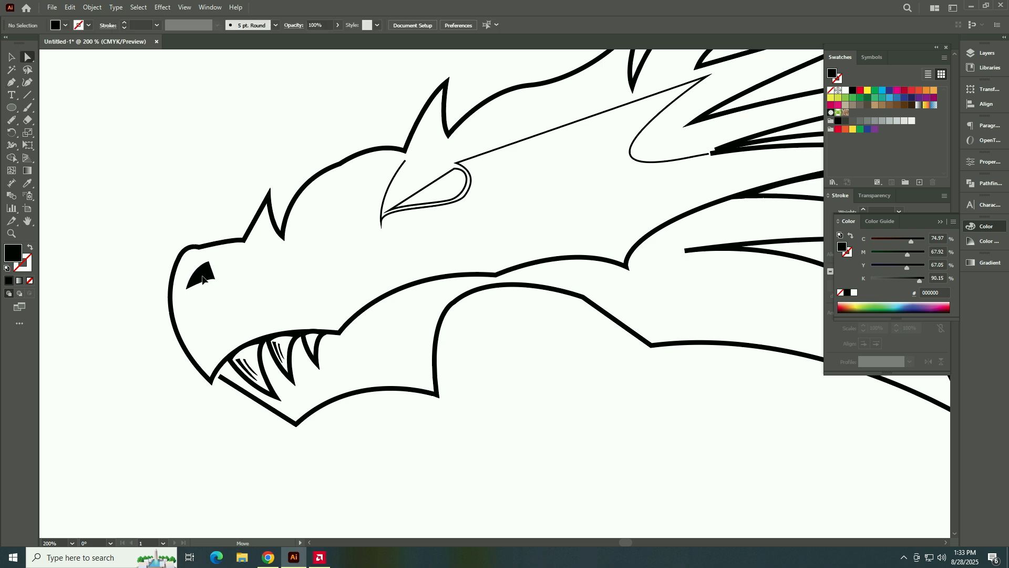
pyautogui.click(203, 278)
pyautogui.scroll(-2, 342, 347)
pyautogui.moveTo(542, 411); pyautogui.dragTo(485, 359)
pyautogui.click(424, 376)
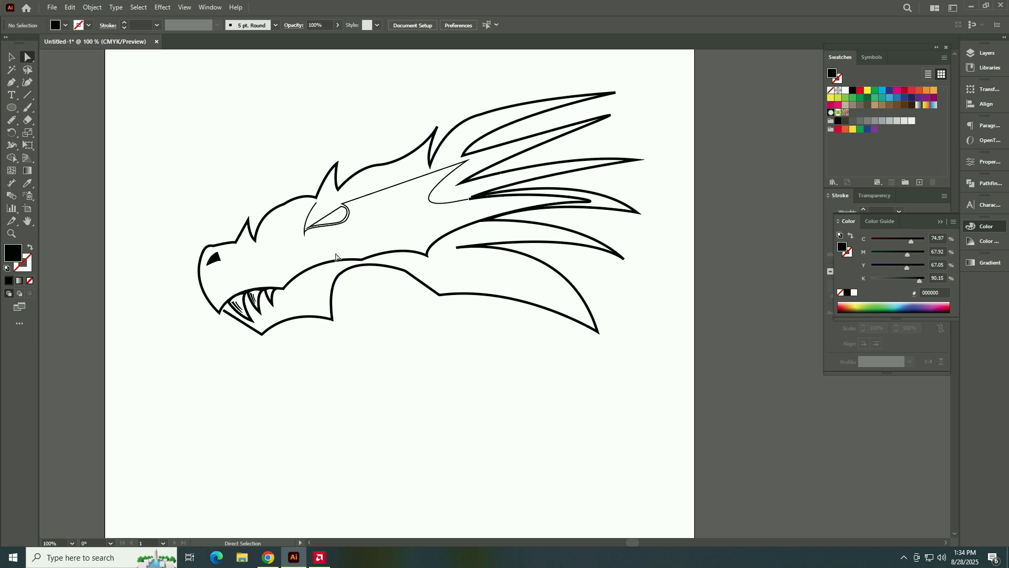
# Step: Draw a thin S-curved crease with pointed ends beneath the eye and fill it black without a stroke
pyautogui.scroll(4, 337, 258)
pyautogui.moveTo(252, 223); pyautogui.dragTo(340, 298)
pyautogui.click(8, 84)
pyautogui.click(244, 279)
pyautogui.moveTo(355, 249); pyautogui.dragTo(466, 219)
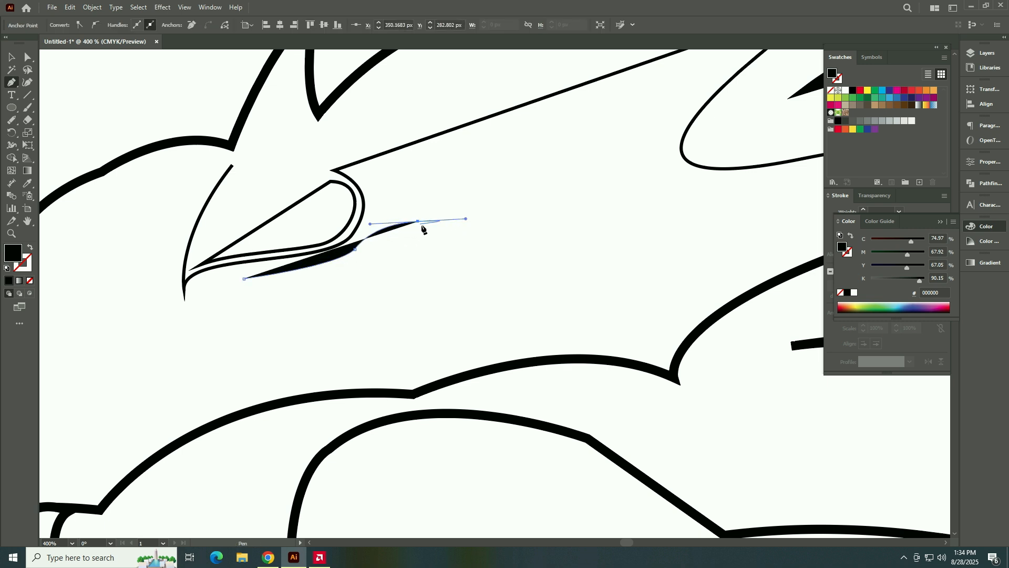
pyautogui.click(29, 281)
pyautogui.click(418, 222)
pyautogui.moveTo(364, 250); pyautogui.dragTo(348, 274)
pyautogui.click(244, 278)
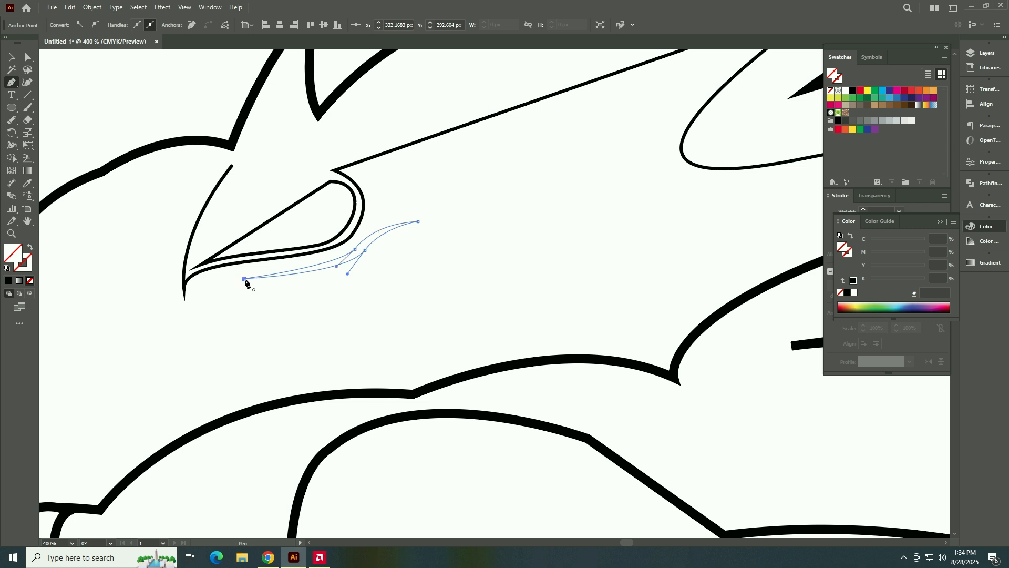
pyautogui.click(9, 281)
pyautogui.press('a')
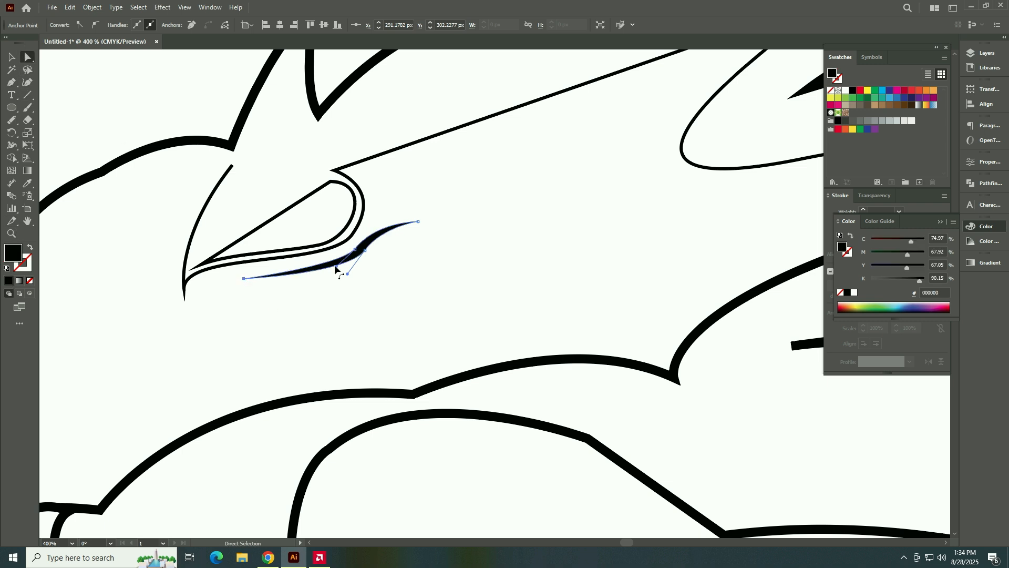
# Step: Fit the crease against the lower rear of the eye socket and place a slightly rotated copy beside it
pyautogui.click(13, 58)
pyautogui.moveTo(359, 253)
pyautogui.mouseDown()
pyautogui.moveTo(357, 238)
pyautogui.moveTo(362, 249)
pyautogui.moveTo(375, 244)
pyautogui.mouseUp()
pyautogui.moveTo(444, 203); pyautogui.dragTo(470, 199)
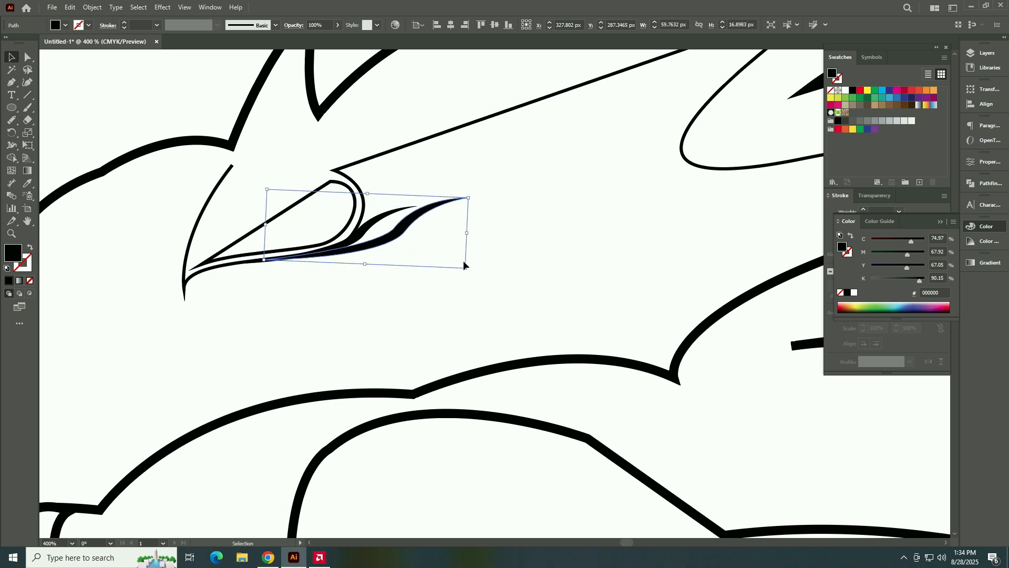
pyautogui.click(260, 265)
pyautogui.moveTo(260, 265); pyautogui.dragTo(257, 262)
pyautogui.moveTo(367, 241); pyautogui.dragTo(369, 244)
pyautogui.click(378, 296)
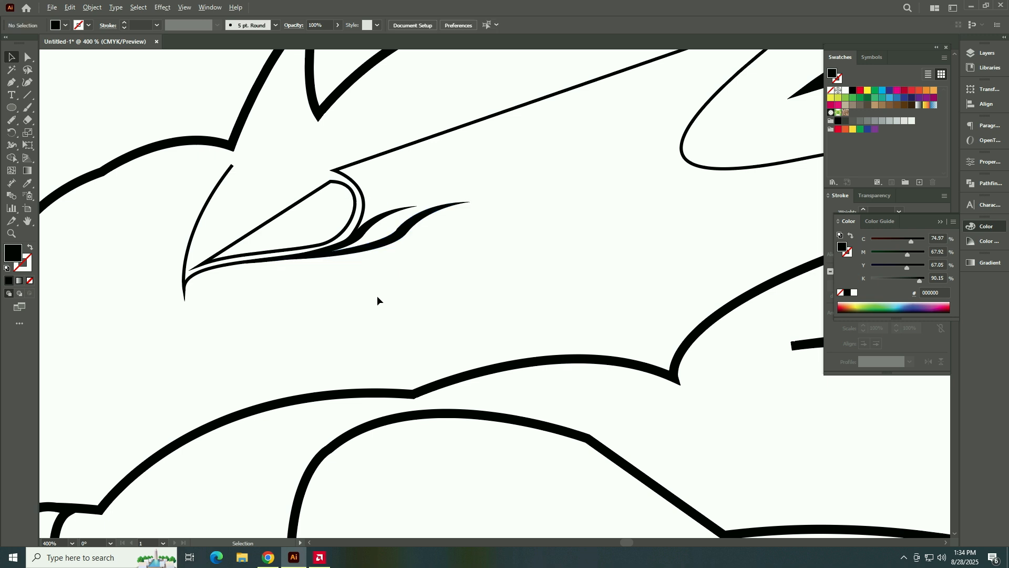
# Step: Draw a black curved shading sliver tapering to a point at the base of the topmost crest spike
pyautogui.scroll(-3, 377, 295)
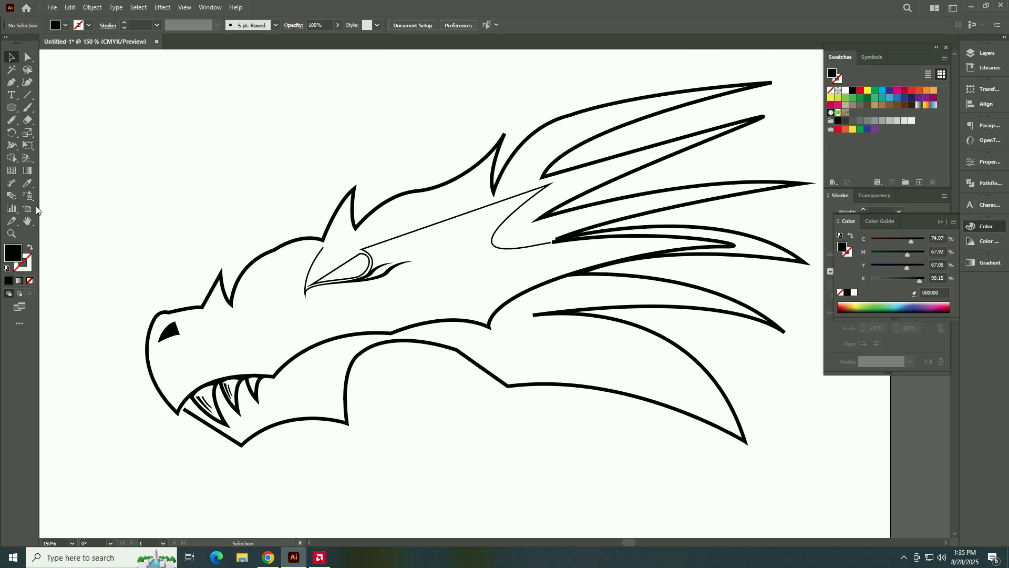
pyautogui.click(12, 82)
pyautogui.click(512, 166)
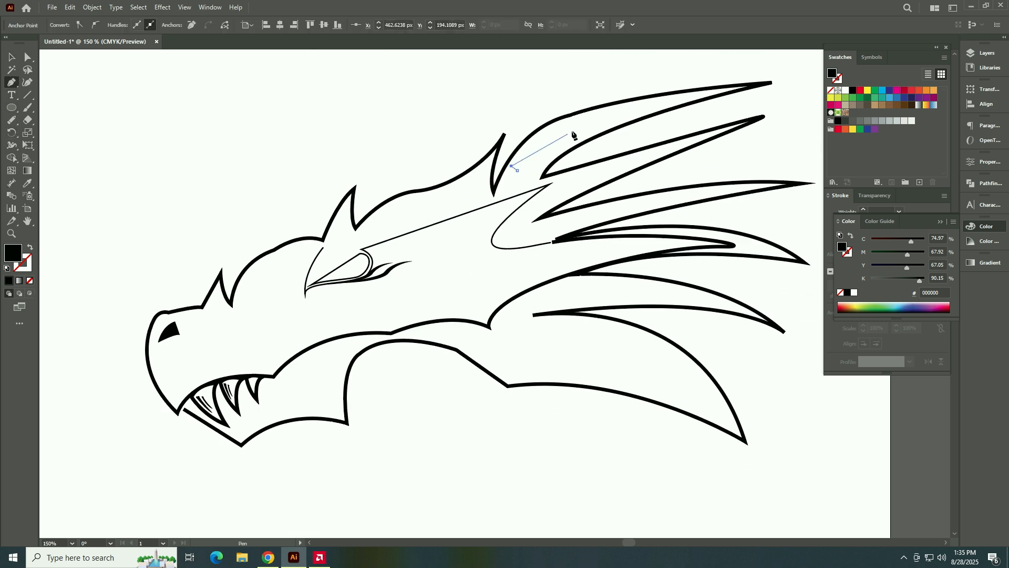
pyautogui.moveTo(591, 127); pyautogui.dragTo(640, 131)
pyautogui.click(591, 127)
pyautogui.moveTo(517, 170); pyautogui.dragTo(490, 217)
# Step: Reposition the shading sliver inside the topmost crest spike, parallel to its upper edge
pyautogui.click(11, 57)
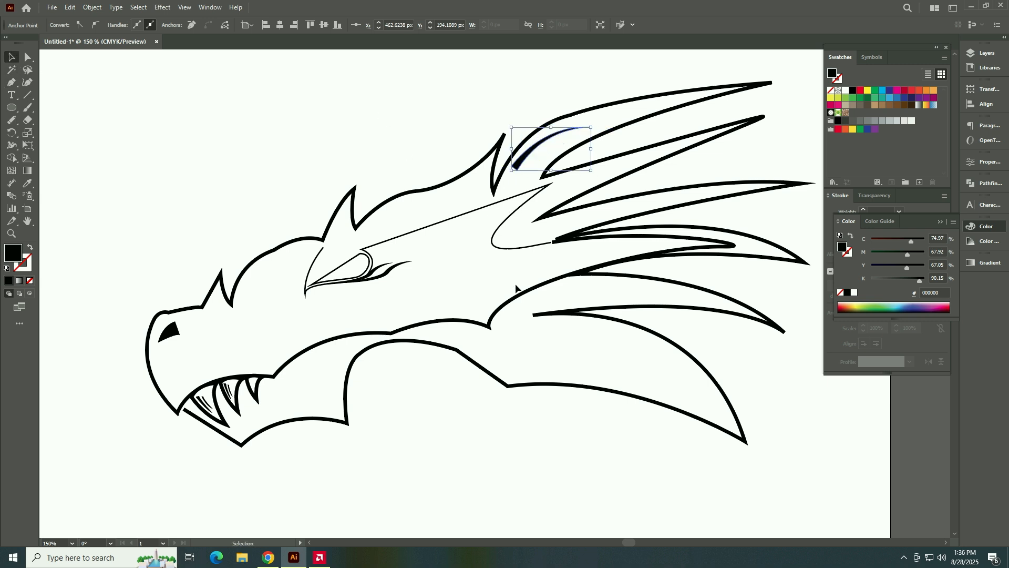
pyautogui.click(516, 285)
pyautogui.moveTo(555, 136)
pyautogui.mouseDown()
pyautogui.moveTo(573, 124)
pyautogui.moveTo(570, 110)
pyautogui.moveTo(540, 141)
pyautogui.mouseUp()
pyautogui.click(579, 120)
pyautogui.click(583, 111)
pyautogui.click(28, 57)
pyautogui.hotkey('ctrl', 'z')
pyautogui.click(12, 57)
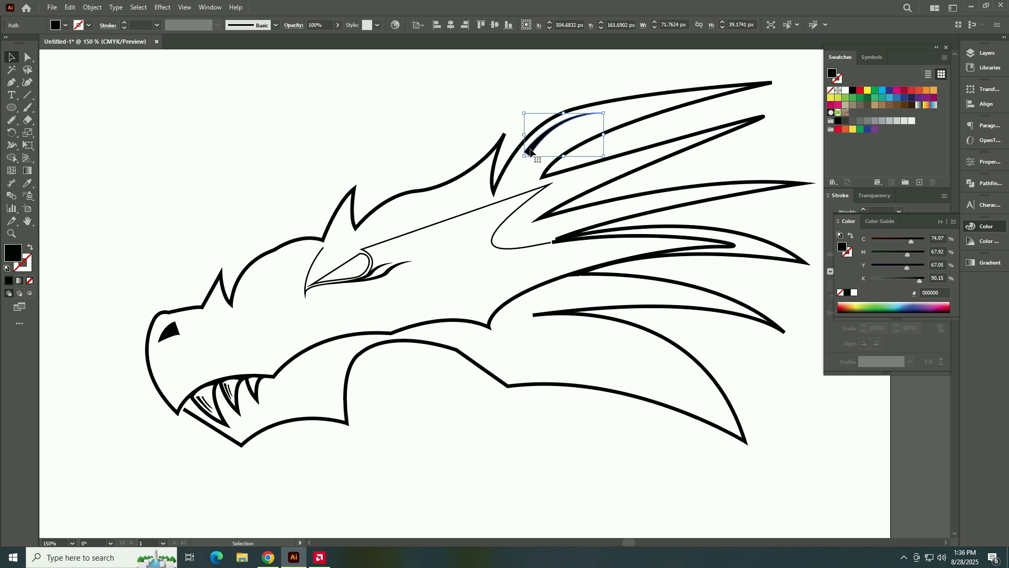
pyautogui.click(515, 439)
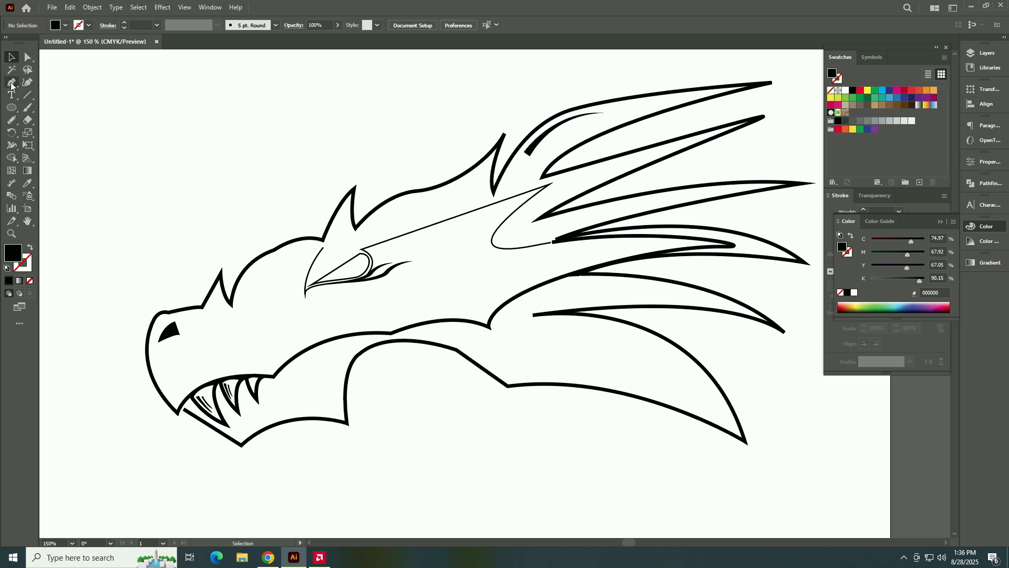
# Step: Draw a second, longer black shading sliver along the topmost crest spike with the Pen tool
pyautogui.moveTo(514, 175); pyautogui.dragTo(509, 168)
pyautogui.click(563, 124)
pyautogui.click(662, 102)
pyautogui.click(760, 80)
pyautogui.hotkey('ctrl', 'z')
pyautogui.moveTo(520, 180); pyautogui.dragTo(494, 245)
# Step: Move the longer sliver below the first one and rotate it slightly to follow the spike
pyautogui.press('a')
pyautogui.moveTo(558, 145); pyautogui.dragTo(571, 139)
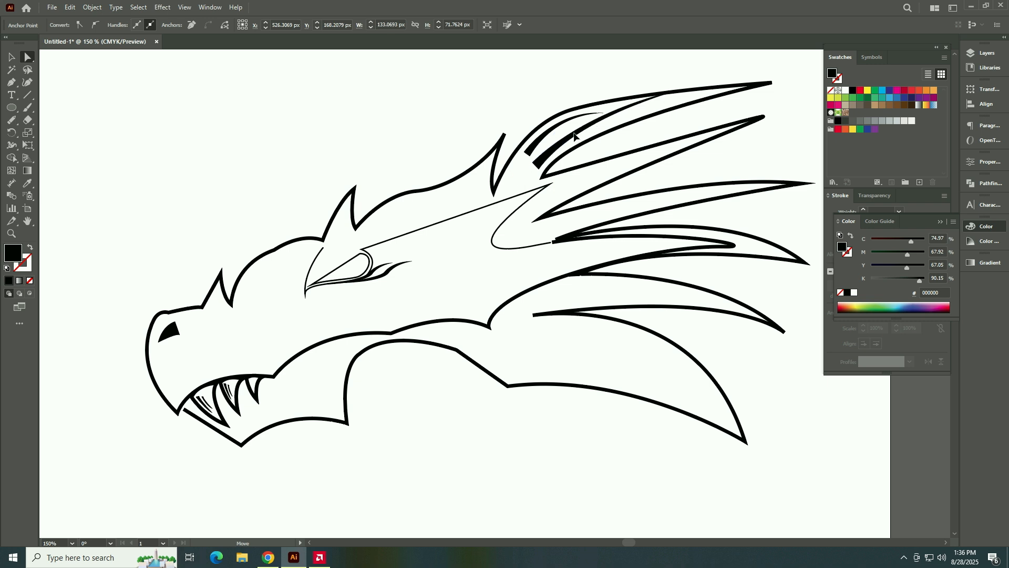
pyautogui.click(11, 57)
pyautogui.moveTo(681, 92); pyautogui.dragTo(686, 103)
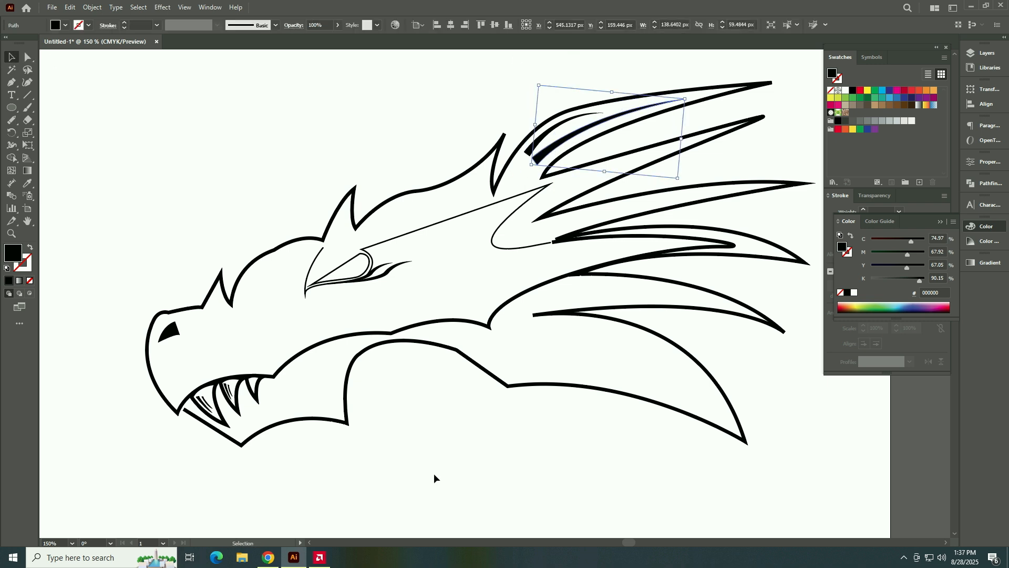
# Step: Reduce the stroke weight of the head outline to 2 pt
pyautogui.hotkey('ctrl', '1')
pyautogui.hotkey('ctrl', 'a')
pyautogui.click(878, 210)
pyautogui.scroll(-1, 878, 209)
pyautogui.click(501, 365)
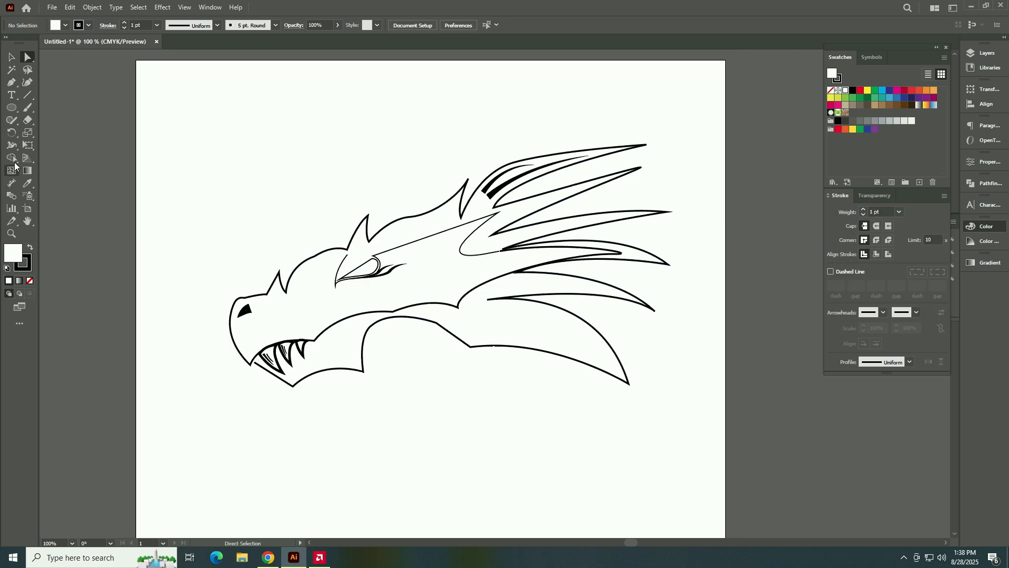
# Step: Fill the eye shape with red, hex f70b0b
pyautogui.click(363, 269)
pyautogui.doubleClick(13, 253)
pyautogui.click(509, 393)
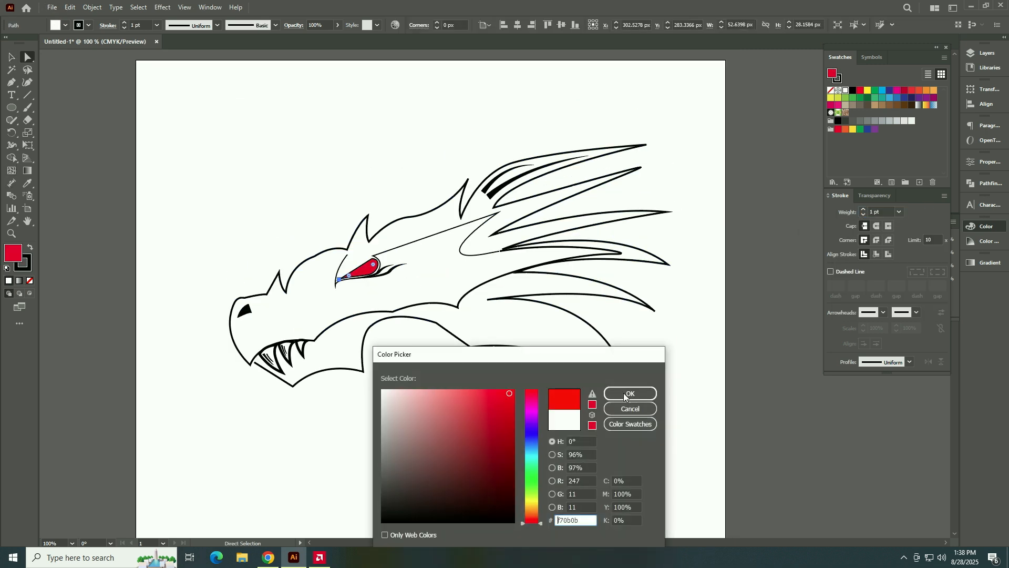
pyautogui.click(628, 394)
pyautogui.click(368, 443)
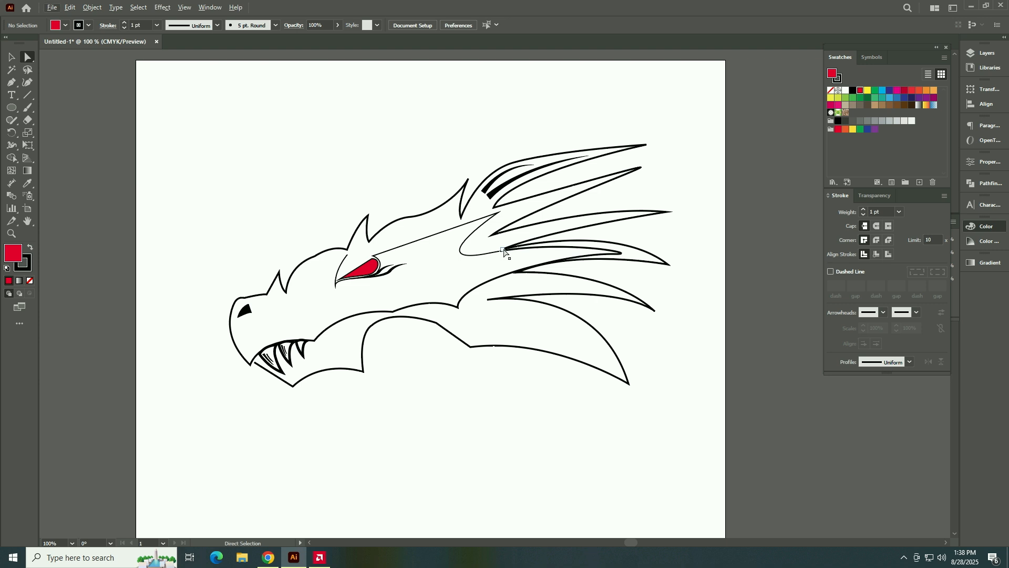
# Step: Join the open end of the cheek line to the head outline at the base of the rear spikes
pyautogui.scroll(4, 503, 252)
pyautogui.moveTo(488, 230); pyautogui.dragTo(510, 267)
pyautogui.hotkey('ctrl', 'j')
pyautogui.click(439, 308)
pyautogui.moveTo(507, 226); pyautogui.dragTo(479, 270)
pyautogui.click(495, 237)
pyautogui.click(466, 269)
# Step: Adjust the anchor where the lower spike leaves the head outline and rework the path connection at the cheek line's end
pyautogui.click(562, 316)
pyautogui.click(552, 333)
pyautogui.click(561, 316)
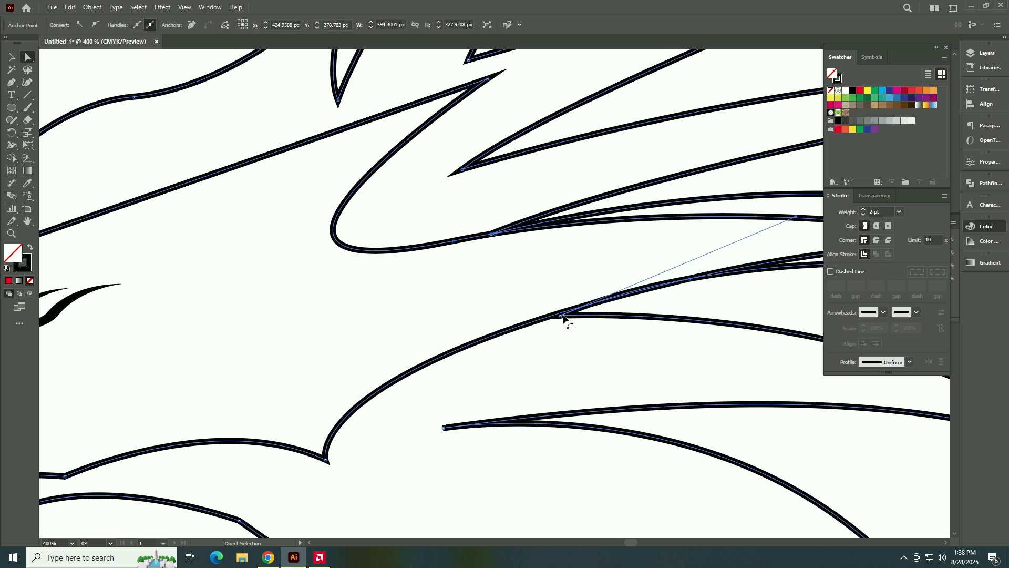
pyautogui.click(560, 326)
pyautogui.click(493, 236)
pyautogui.rightClick(494, 239)
pyautogui.click(525, 388)
pyautogui.click(482, 310)
pyautogui.rightClick(494, 237)
pyautogui.click(488, 300)
pyautogui.click(456, 198)
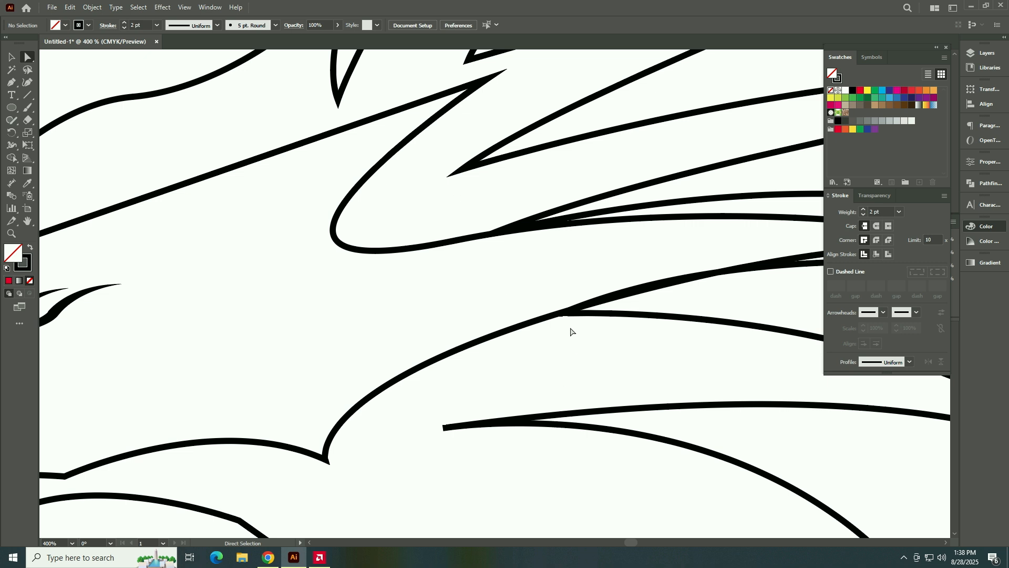
# Step: Shift the black crease shapes under the eye slightly away from the eye socket line
pyautogui.scroll(1, 533, 336)
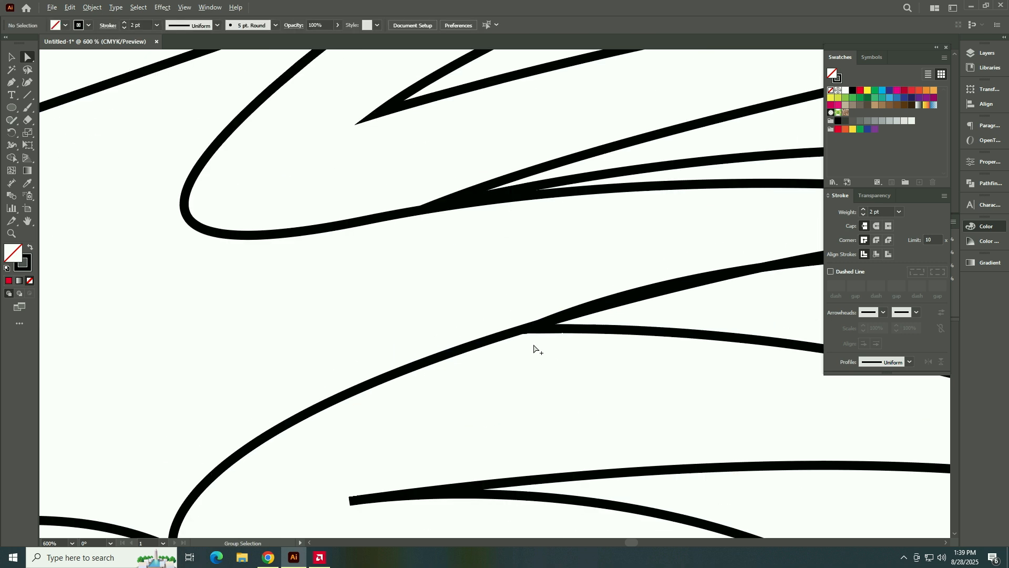
pyautogui.scroll(-3, 534, 348)
pyautogui.click(246, 351)
pyautogui.press('v')
pyautogui.moveTo(267, 351); pyautogui.dragTo(252, 357)
pyautogui.click(203, 392)
# Step: Adjust the curve of the lines where the eye and its socket meet the creases
pyautogui.scroll(2, 203, 392)
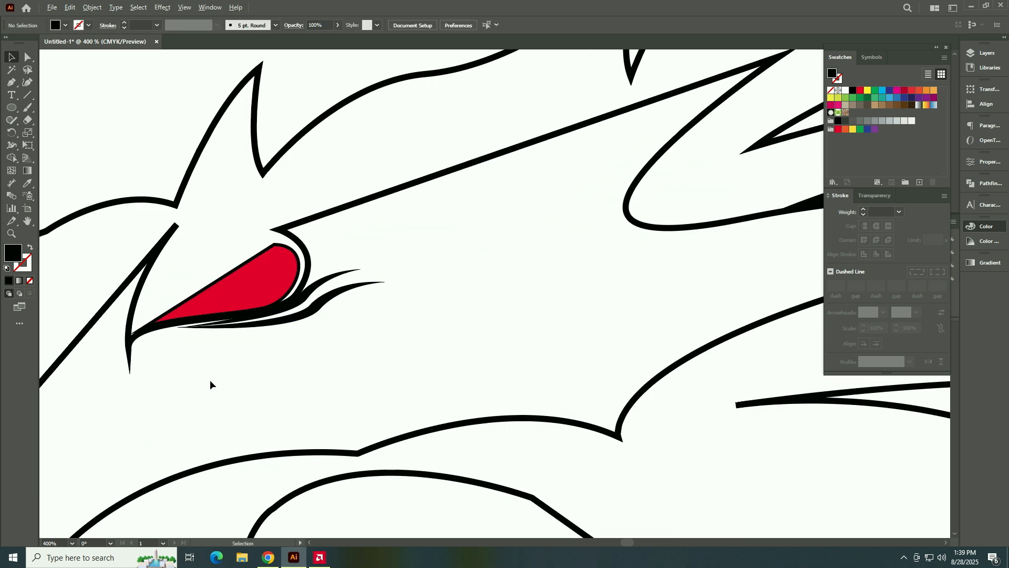
pyautogui.scroll(4, 220, 387)
pyautogui.press('a')
pyautogui.moveTo(309, 291); pyautogui.dragTo(282, 288)
pyautogui.click(408, 350)
pyautogui.scroll(-2, 407, 349)
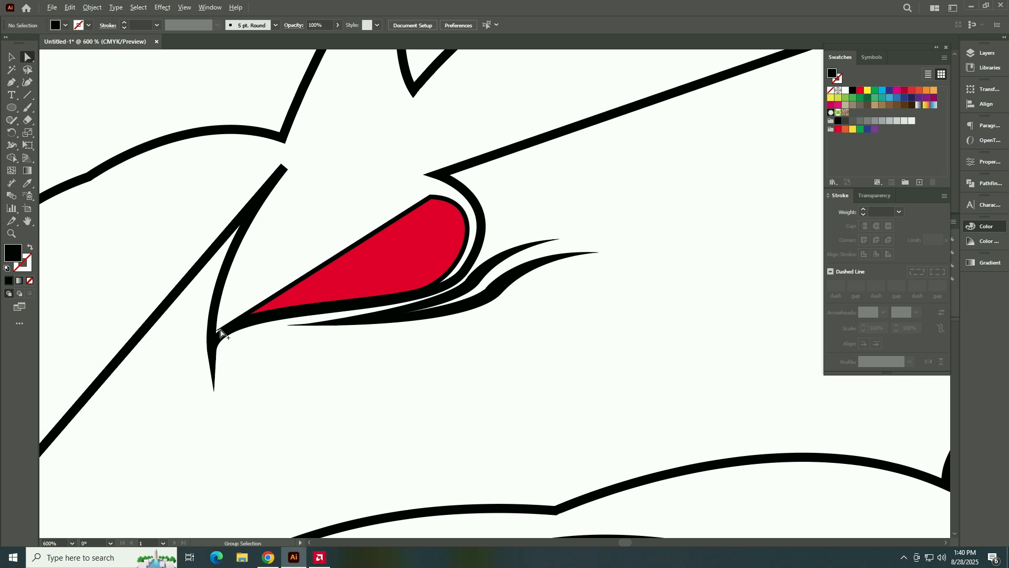
# Step: Fine-tune the front corner of the red eye where it meets the socket line
pyautogui.scroll(3, 228, 330)
pyautogui.click(231, 332)
pyautogui.moveTo(247, 331); pyautogui.dragTo(246, 336)
pyautogui.click(494, 454)
pyautogui.scroll(-4, 494, 454)
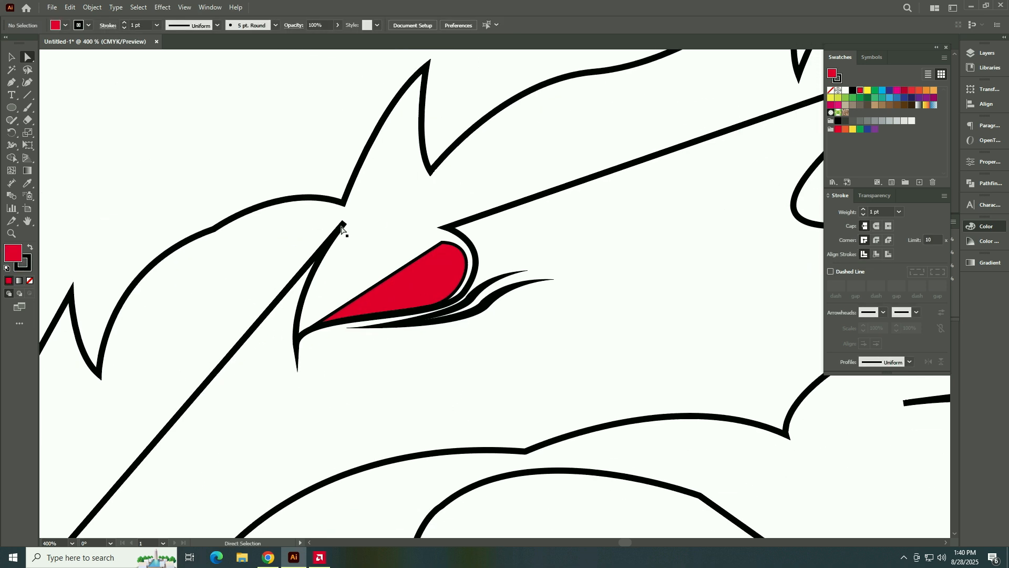
# Step: Align the head outline's stroke to the outside of its path
pyautogui.click(342, 230)
pyautogui.click(888, 254)
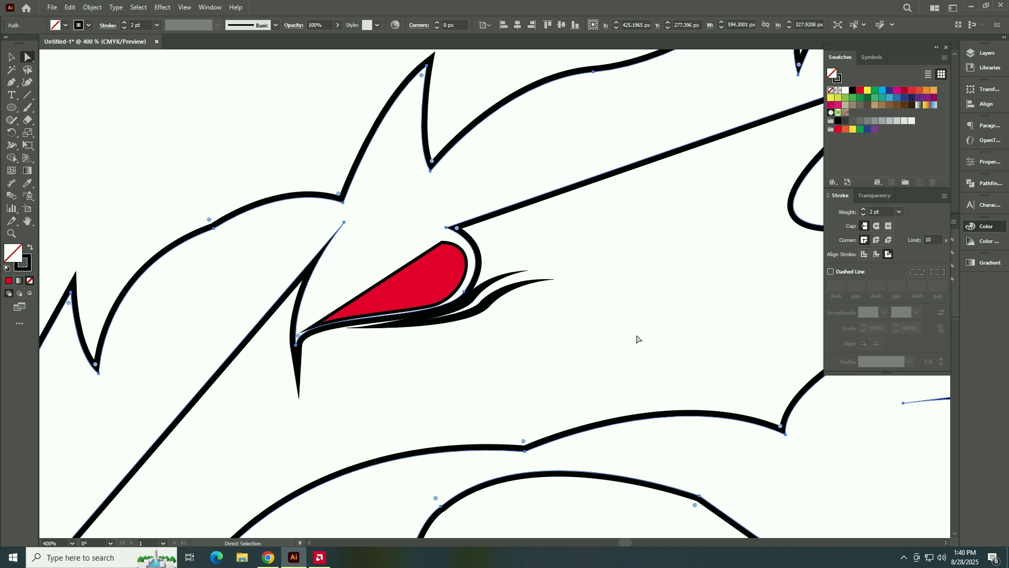
pyautogui.scroll(-5, 638, 339)
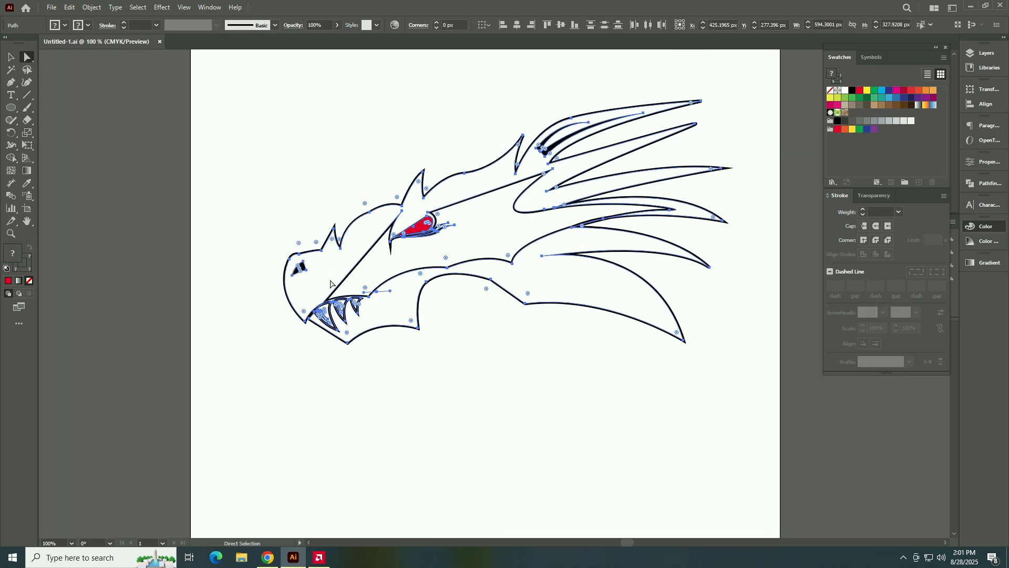
# Step: Group all the dragon head artwork and scale it down
pyautogui.rightClick(331, 284)
pyautogui.click(435, 367)
pyautogui.click(10, 58)
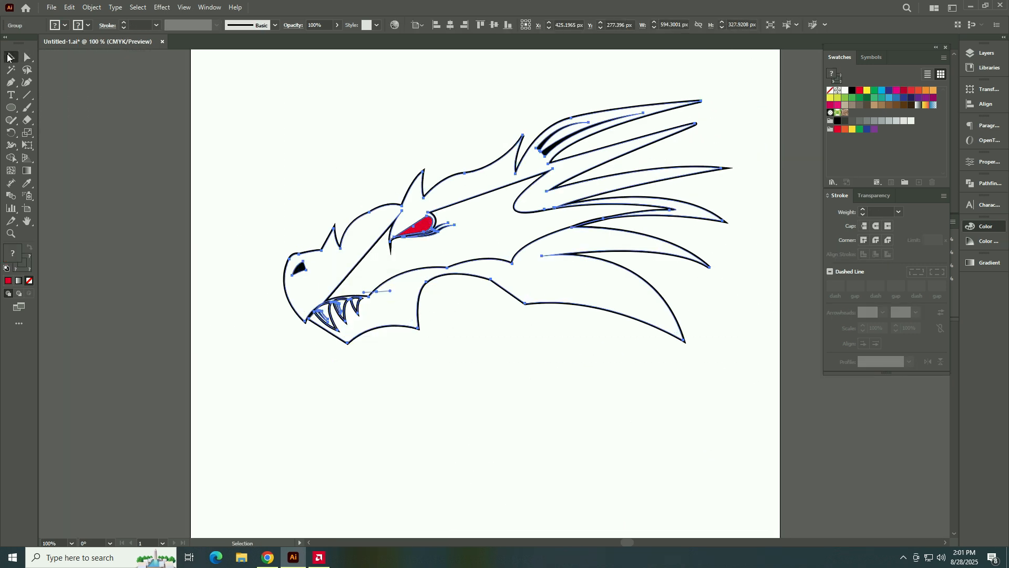
pyautogui.moveTo(724, 344); pyautogui.dragTo(533, 239)
pyautogui.click(510, 345)
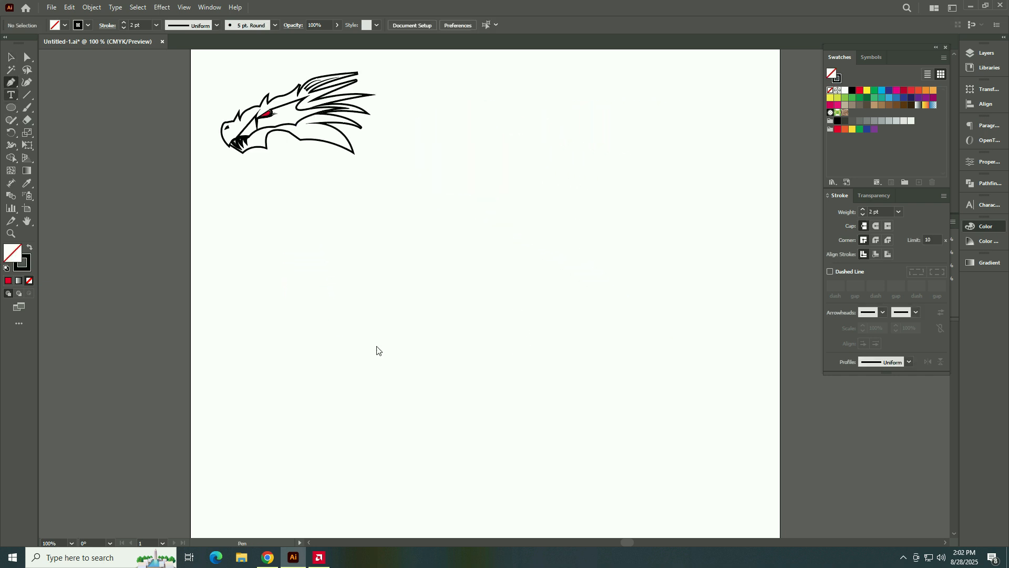
# Step: Add the letter G as text below the dragon head and set its font size to 250 pt
pyautogui.press('t')
pyautogui.click(377, 347)
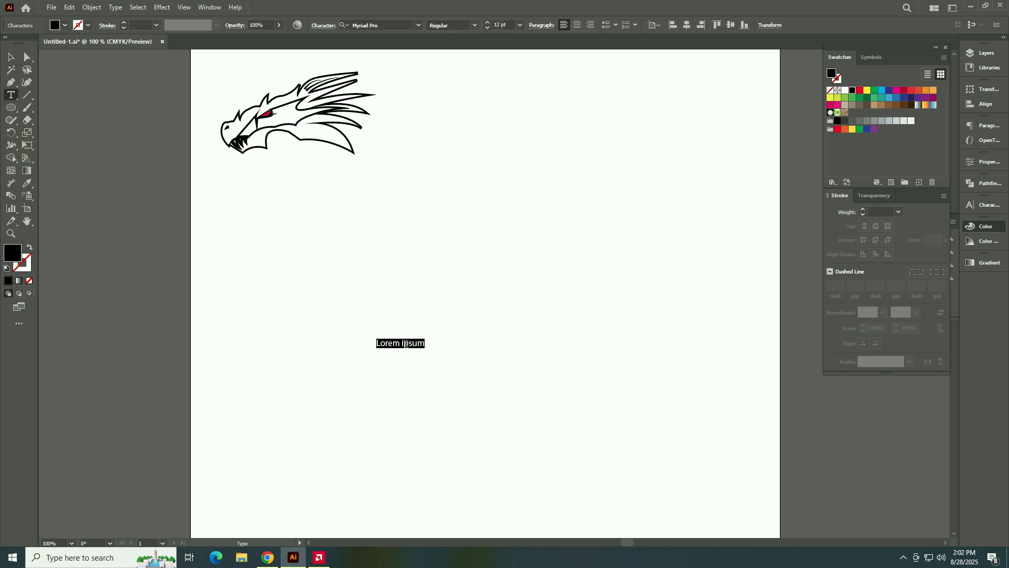
pyautogui.hotkey('ctrl', 't')
pyautogui.write('G')
pyautogui.click(883, 246)
pyautogui.write('200')
pyautogui.press('Return')
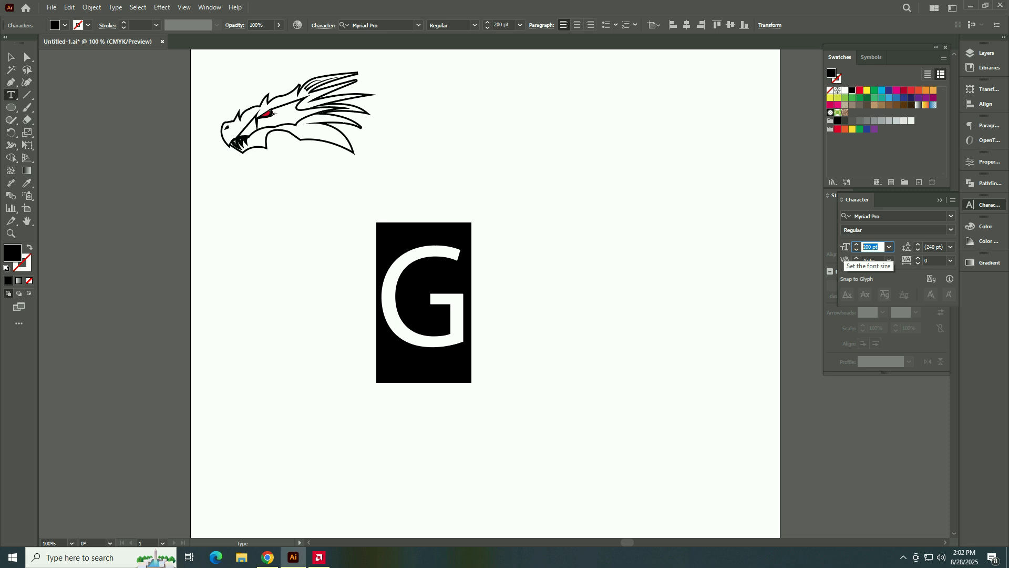
pyautogui.write('250')
pyautogui.press('Return')
pyautogui.press('Escape')
# Step: Set the letter G's font to In A Flash, mirror it horizontally and place it near the page centre
pyautogui.doubleClick(491, 311)
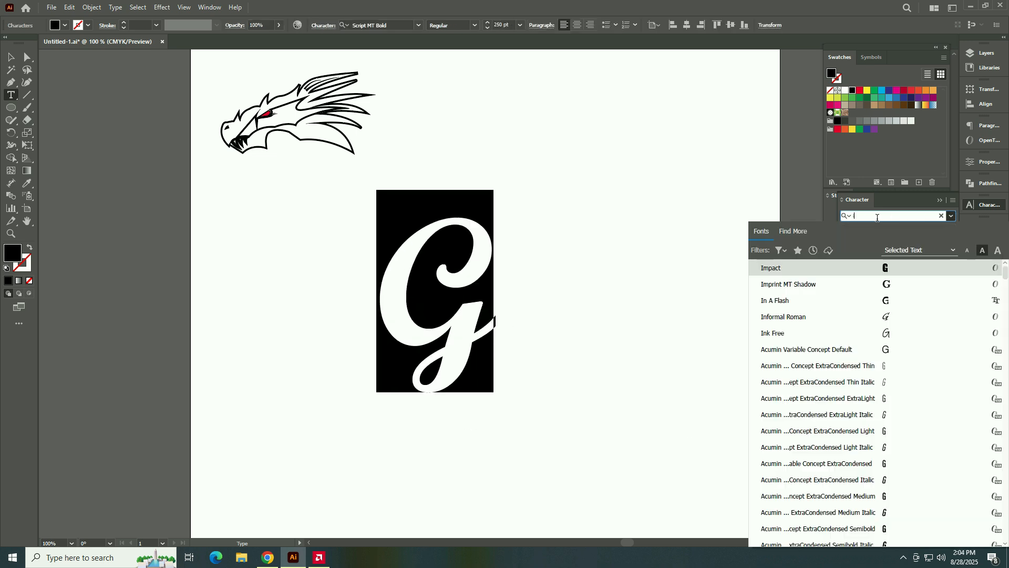
pyautogui.write('a')
pyautogui.press('Return')
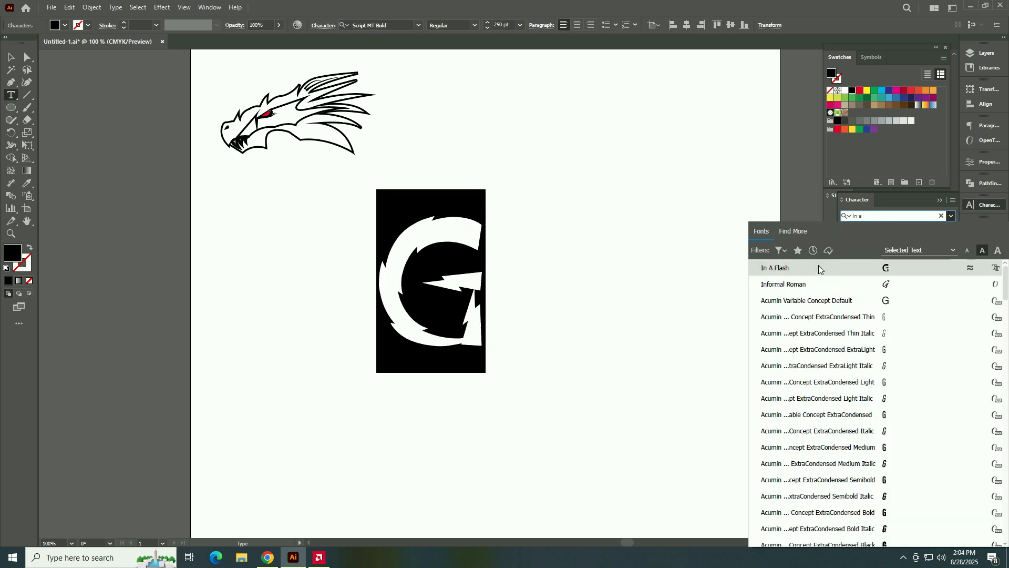
pyautogui.click(13, 60)
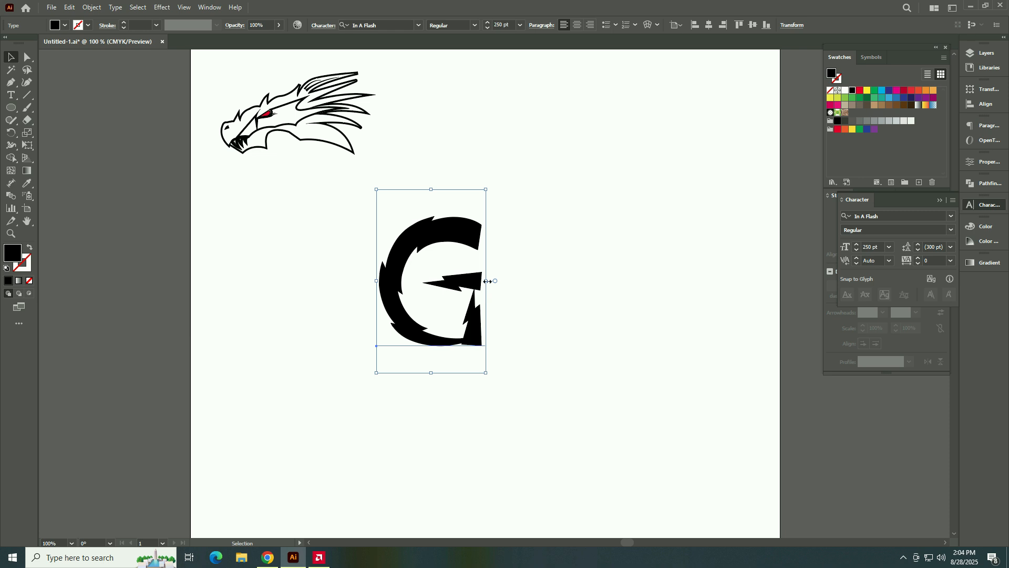
pyautogui.moveTo(488, 282); pyautogui.dragTo(248, 293)
pyautogui.moveTo(339, 326); pyautogui.dragTo(538, 358)
# Step: Place a copy of the dragon head group over the upper end of the mirrored letter G
pyautogui.click(305, 131)
pyautogui.press('a')
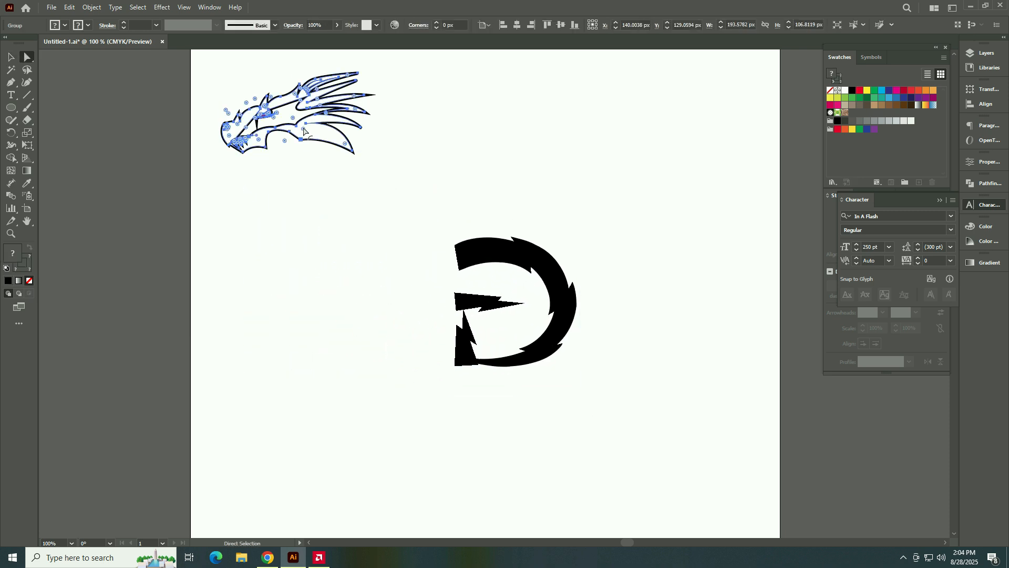
pyautogui.click(13, 58)
pyautogui.moveTo(312, 144); pyautogui.dragTo(515, 282)
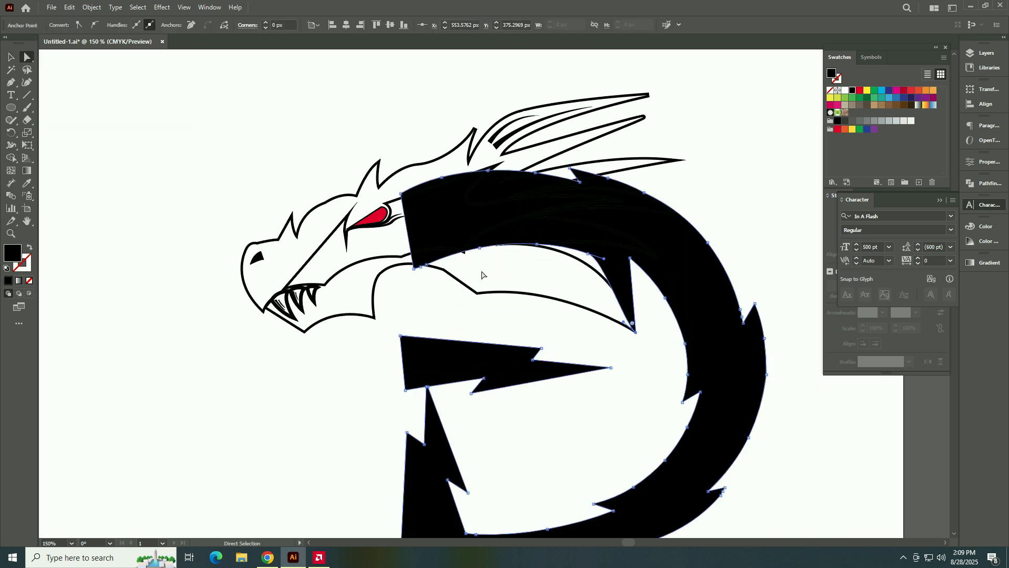
# Step: Try to reshape the lower front corner of the black letter shape against the dragon's jaw line
pyautogui.moveTo(480, 275); pyautogui.dragTo(397, 240)
pyautogui.click(405, 258)
pyautogui.scroll(5, 414, 271)
pyautogui.click(415, 254)
pyautogui.moveTo(477, 229); pyautogui.dragTo(473, 239)
pyautogui.hotkey('ctrl', 'z')
pyautogui.hotkey('ctrl', 'z')
pyautogui.hotkey('ctrl', 'z')
pyautogui.hotkey('ctrl', 'z')
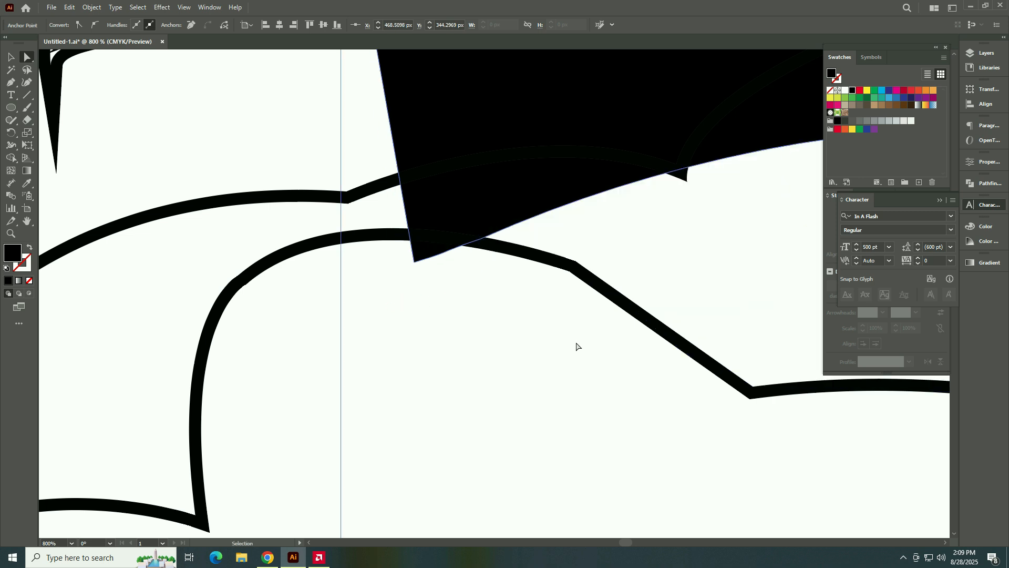
# Step: Pull the black neck shape's lower edge anchors down and curve them along the dragon's long lower frill line
pyautogui.scroll(-1, 577, 343)
pyautogui.hscroll(5, 577, 343)
pyautogui.click(690, 170)
pyautogui.moveTo(690, 171); pyautogui.dragTo(470, 186)
pyautogui.moveTo(736, 362); pyautogui.dragTo(469, 356)
pyautogui.moveTo(682, 345); pyautogui.dragTo(625, 347)
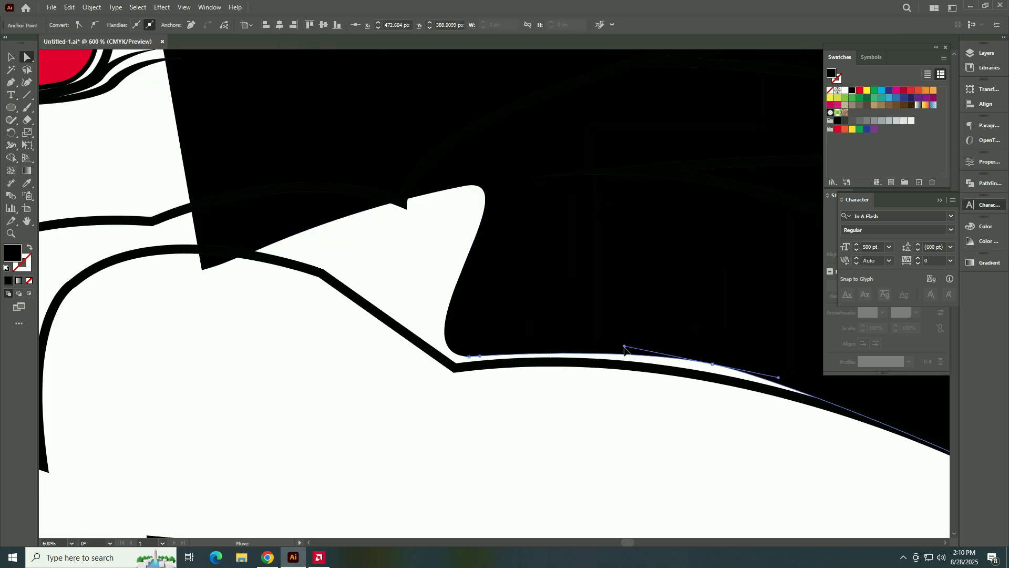
pyautogui.moveTo(769, 373); pyautogui.dragTo(761, 373)
pyautogui.moveTo(700, 367); pyautogui.dragTo(698, 372)
# Step: Fit the neck shape's lower edge and front corner to the jaw curve and the bend where the frill begins
pyautogui.click(469, 357)
pyautogui.click(469, 187)
pyautogui.moveTo(540, 169); pyautogui.dragTo(351, 277)
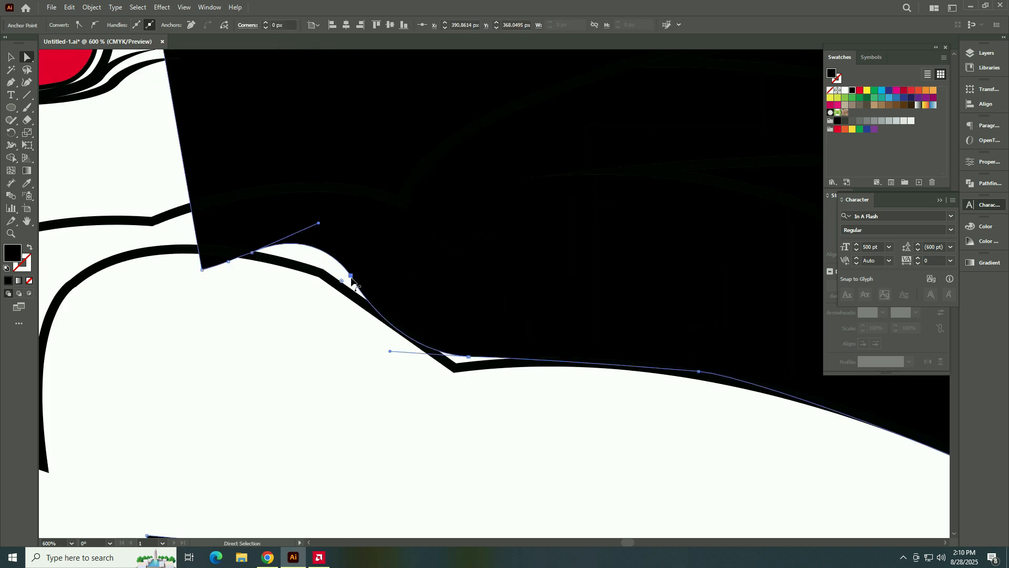
pyautogui.moveTo(317, 225); pyautogui.dragTo(288, 261)
pyautogui.moveTo(202, 270); pyautogui.dragTo(225, 253)
pyautogui.moveTo(469, 357); pyautogui.dragTo(455, 363)
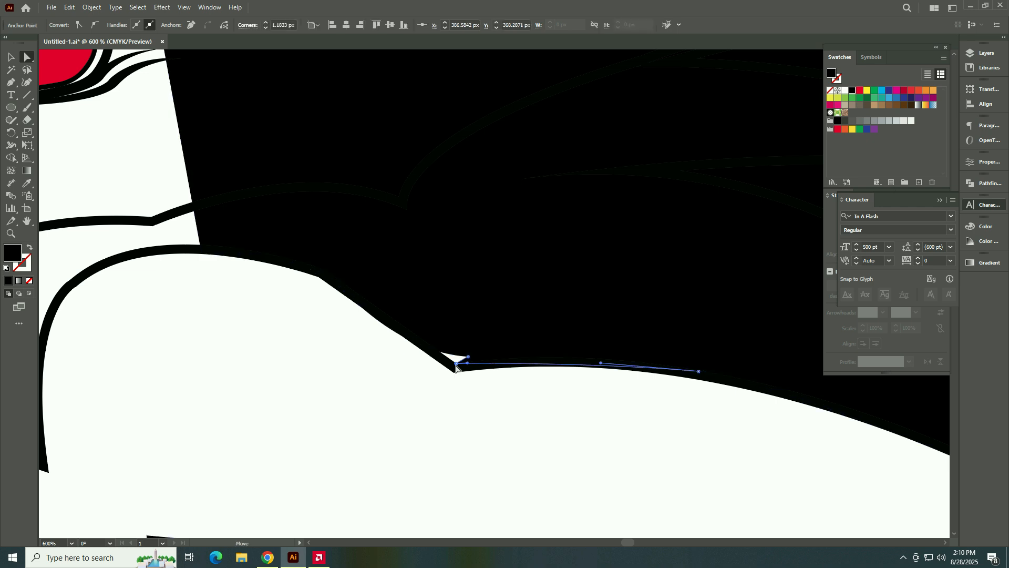
pyautogui.click(463, 430)
pyautogui.click(451, 361)
pyautogui.click(453, 407)
pyautogui.scroll(-3, 453, 407)
# Step: Flatten the jagged notch on the black neck shape's upper edge by repositioning its anchors
pyautogui.scroll(2, 589, 288)
pyautogui.click(567, 169)
pyautogui.moveTo(566, 168); pyautogui.dragTo(665, 192)
pyautogui.click(618, 207)
pyautogui.moveTo(594, 190); pyautogui.dragTo(758, 237)
pyautogui.press('v')
pyautogui.scroll(-4, 407, 322)
pyautogui.click(294, 150)
pyautogui.moveTo(446, 221); pyautogui.dragTo(240, 160)
pyautogui.click(362, 200)
# Step: Smooth the curve handles along the back's upper edge where the flattened notch meets the body
pyautogui.scroll(2, 428, 368)
pyautogui.moveTo(428, 368); pyautogui.dragTo(466, 364)
pyautogui.scroll(6, 373, 139)
pyautogui.click(372, 138)
pyautogui.scroll(-4, 392, 144)
pyautogui.moveTo(517, 300)
pyautogui.mouseDown()
pyautogui.moveTo(554, 424)
pyautogui.moveTo(518, 292)
pyautogui.mouseUp()
pyautogui.scroll(-1, 578, 294)
pyautogui.press('a')
pyautogui.scroll(1, 717, 305)
pyautogui.click(657, 230)
pyautogui.moveTo(626, 216); pyautogui.dragTo(635, 218)
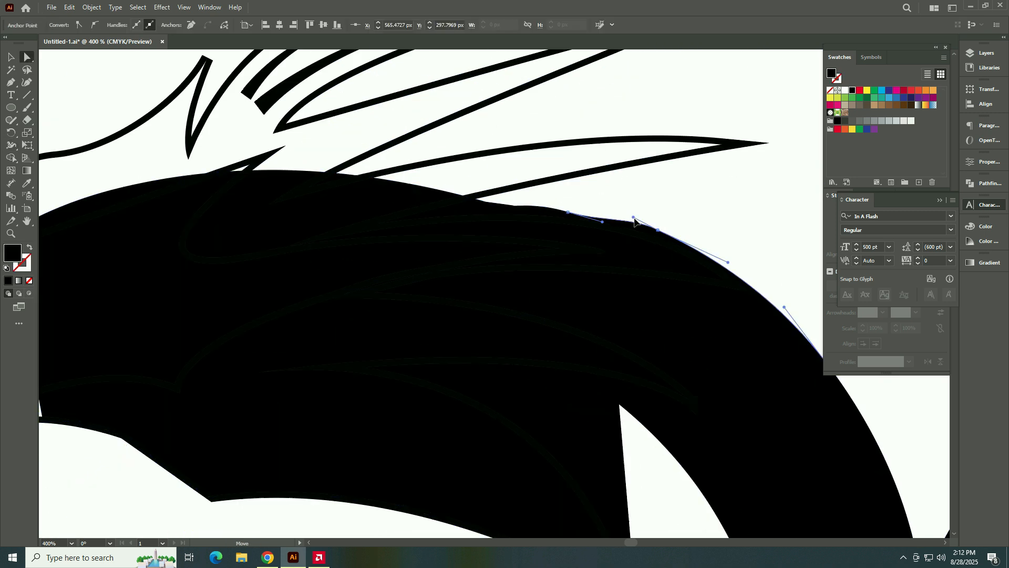
pyautogui.moveTo(728, 262); pyautogui.dragTo(655, 235)
# Step: Lower the black shape's upper edge anchors to meet the base line of the lowest outlined spike
pyautogui.scroll(2, 523, 205)
pyautogui.moveTo(450, 198); pyautogui.dragTo(429, 227)
pyautogui.click(505, 207)
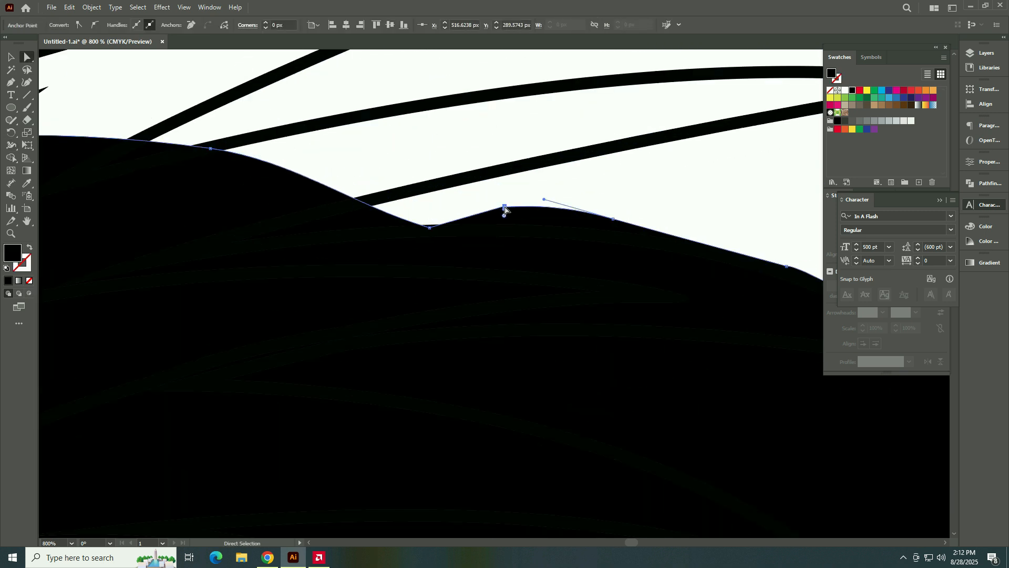
pyautogui.moveTo(505, 207); pyautogui.dragTo(504, 227)
pyautogui.moveTo(613, 218); pyautogui.dragTo(604, 236)
pyautogui.scroll(-3, 324, 227)
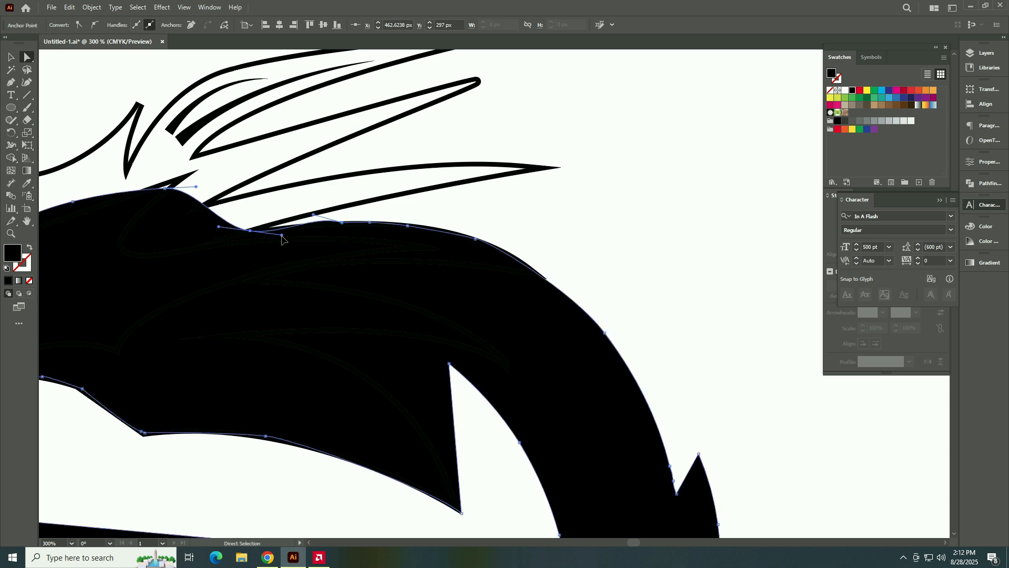
pyautogui.scroll(3, 356, 234)
pyautogui.click(371, 231)
pyautogui.moveTo(371, 231); pyautogui.dragTo(372, 228)
pyautogui.scroll(-4, 305, 228)
pyautogui.scroll(3, 263, 239)
# Step: Pull the black shape's upper edge back into the gap behind the cheek line, adding an anchor point there
pyautogui.click(181, 151)
pyautogui.moveTo(248, 209); pyautogui.dragTo(295, 210)
pyautogui.moveTo(243, 173); pyautogui.dragTo(100, 228)
pyautogui.moveTo(213, 124); pyautogui.dragTo(198, 142)
pyautogui.click(11, 82)
pyautogui.click(165, 210)
pyautogui.click(27, 58)
pyautogui.moveTo(166, 210); pyautogui.dragTo(126, 228)
# Step: Refine the handles and anchors of the black shape's edge so it follows the rounded gap below the spikes
pyautogui.scroll(3, 138, 235)
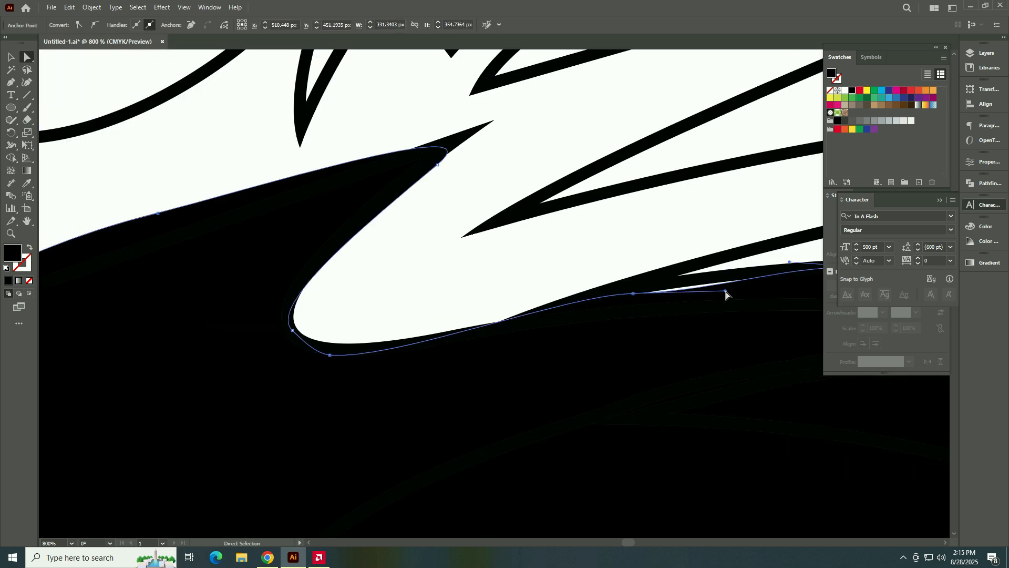
pyautogui.moveTo(725, 291); pyautogui.dragTo(634, 284)
pyautogui.click(330, 355)
pyautogui.click(352, 325)
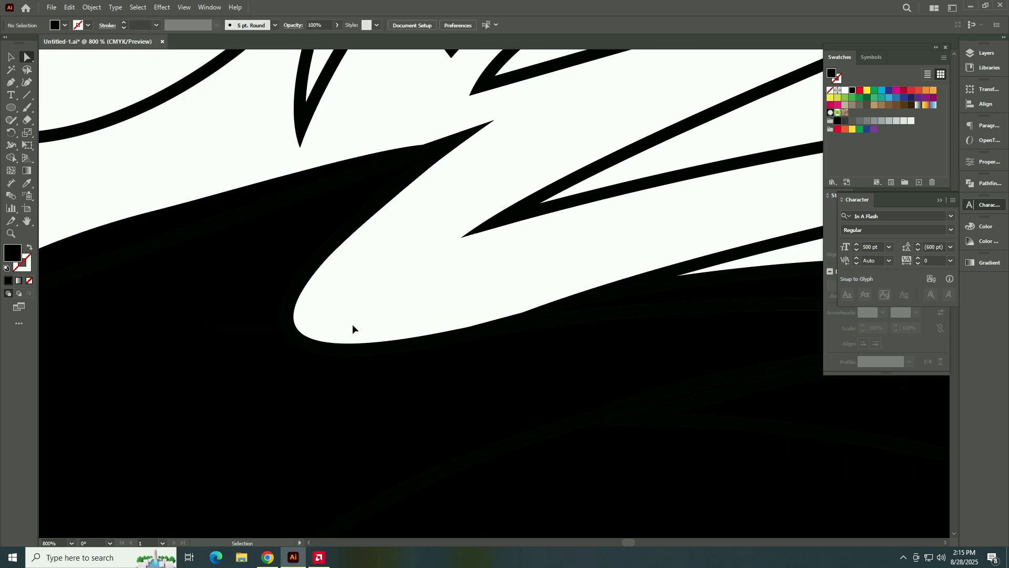
pyautogui.click(329, 356)
pyautogui.scroll(3, 329, 362)
pyautogui.click(334, 336)
pyautogui.scroll(-7, 349, 356)
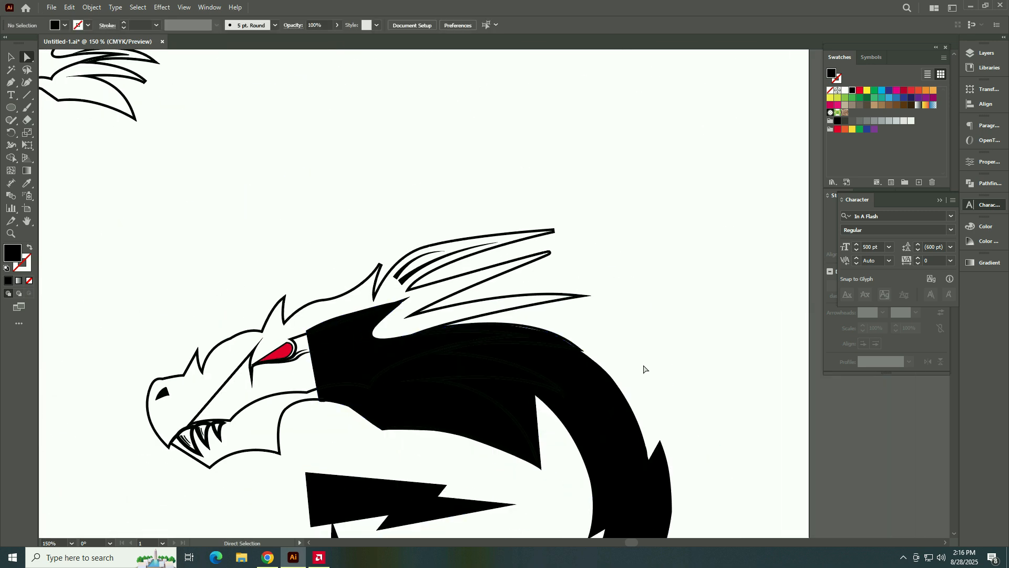
pyautogui.scroll(6, 466, 368)
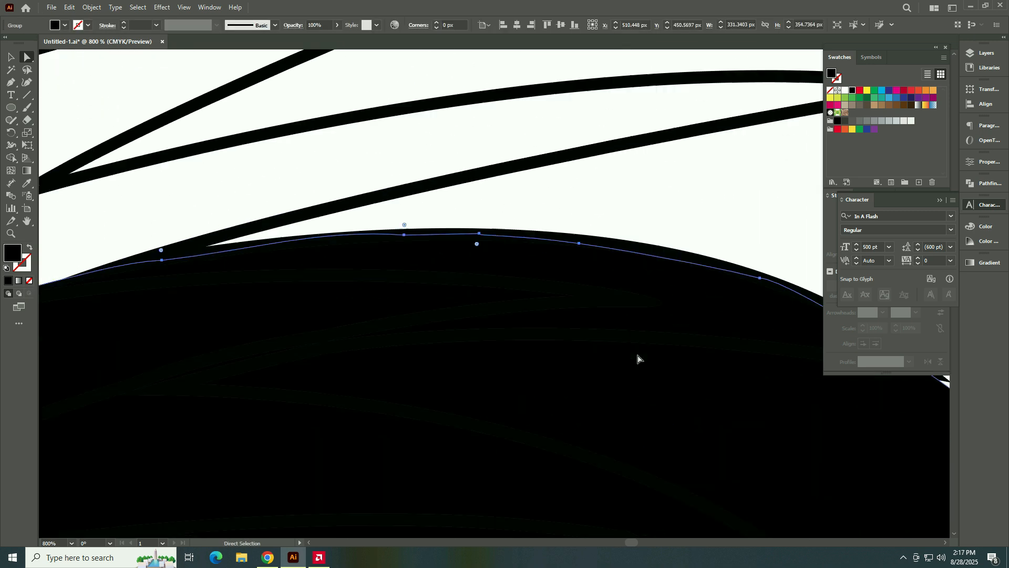
pyautogui.scroll(-4, 638, 359)
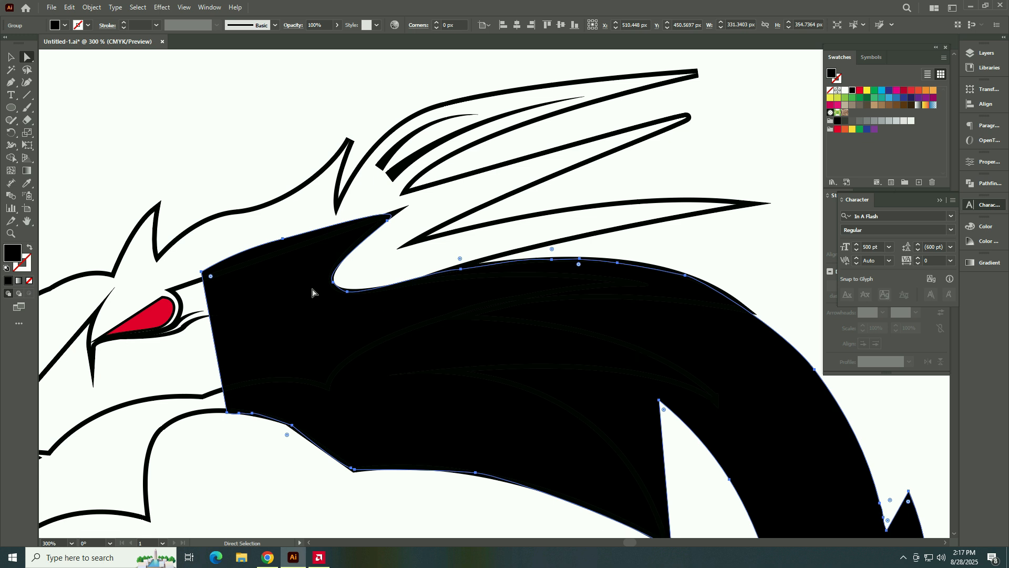
# Step: Try converting the strokes of the whole dragon artwork to outlines
pyautogui.hotkey('ctrl', 'a')
pyautogui.hotkey('shift', 'm')
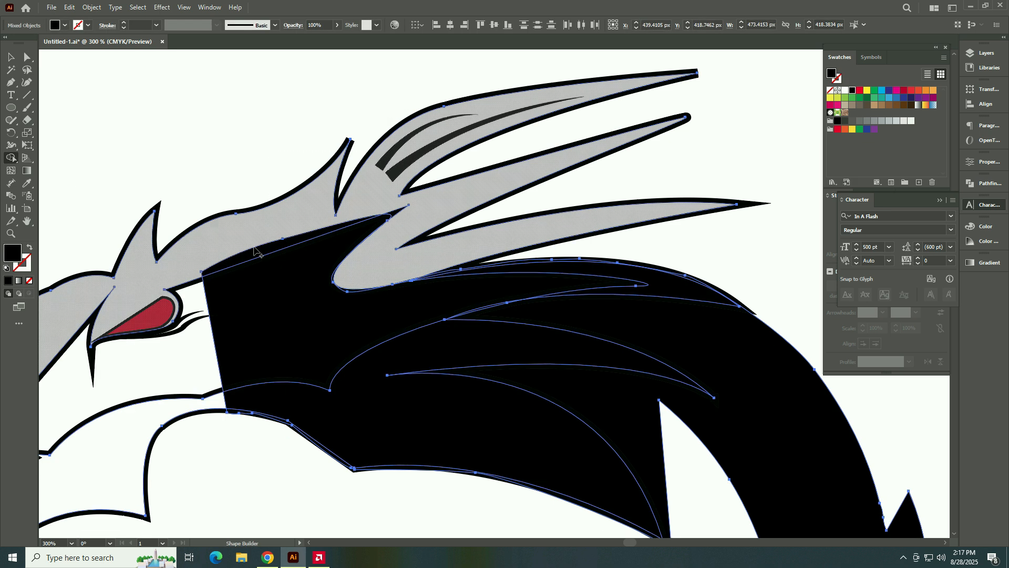
pyautogui.press('v')
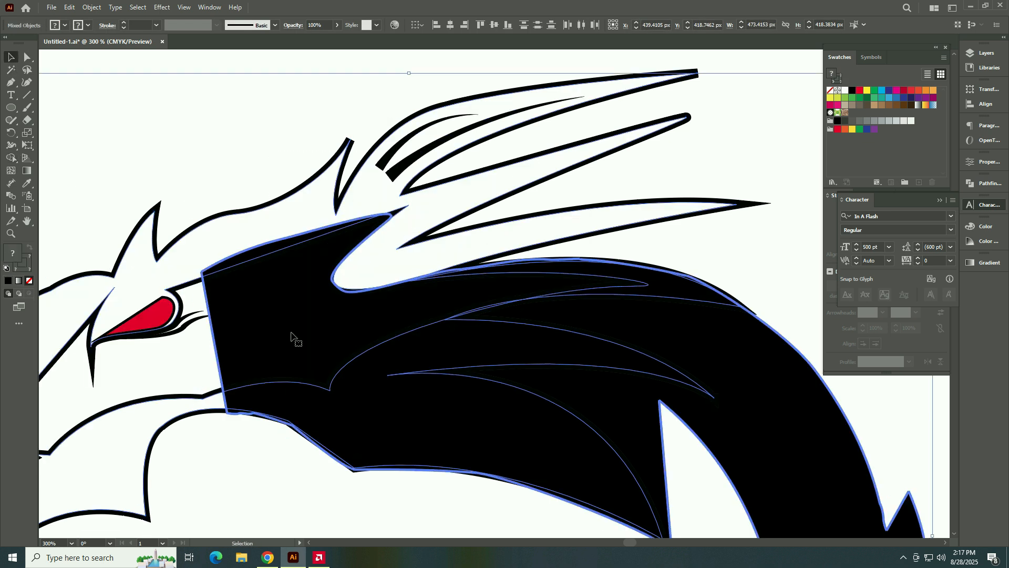
pyautogui.rightClick(293, 334)
pyautogui.click(92, 7)
pyautogui.moveTo(135, 271)
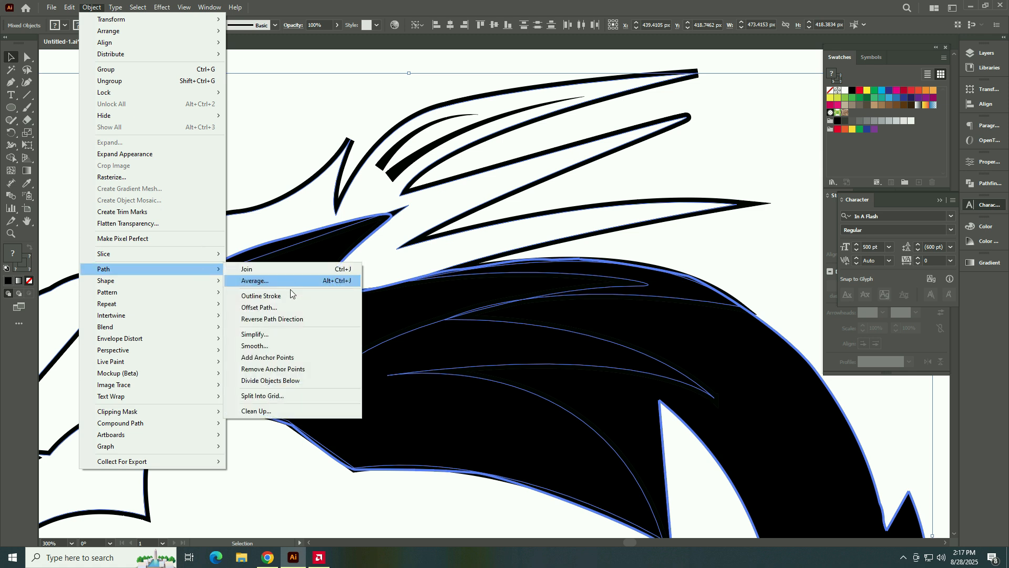
pyautogui.click(289, 284)
# Step: Try removing the black regions inside the dragon's neck and frill with the Shape Builder tool
pyautogui.hotkey('ctrl', 'a')
pyautogui.hotkey('shift', 'm')
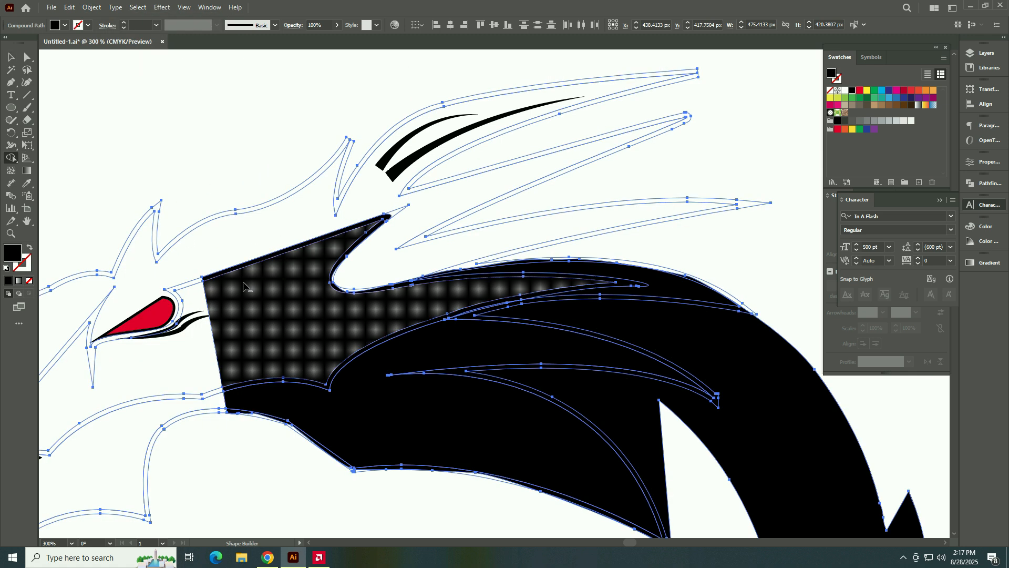
pyautogui.keyDown('alt'); pyautogui.click(328, 321); pyautogui.keyUp('alt')
pyautogui.scroll(-4, 660, 284)
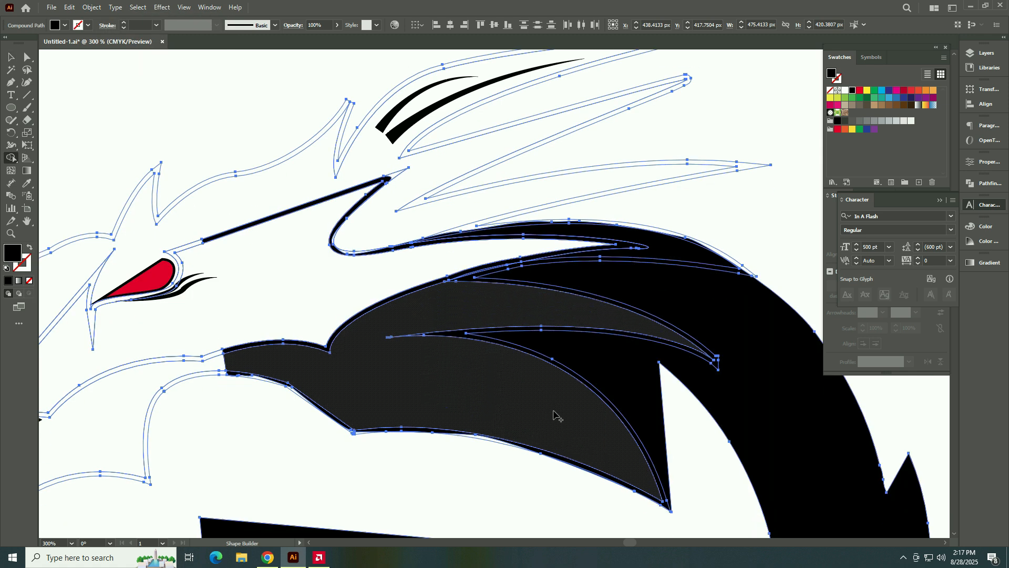
pyautogui.keyDown('alt'); pyautogui.click(675, 199); pyautogui.keyUp('alt')
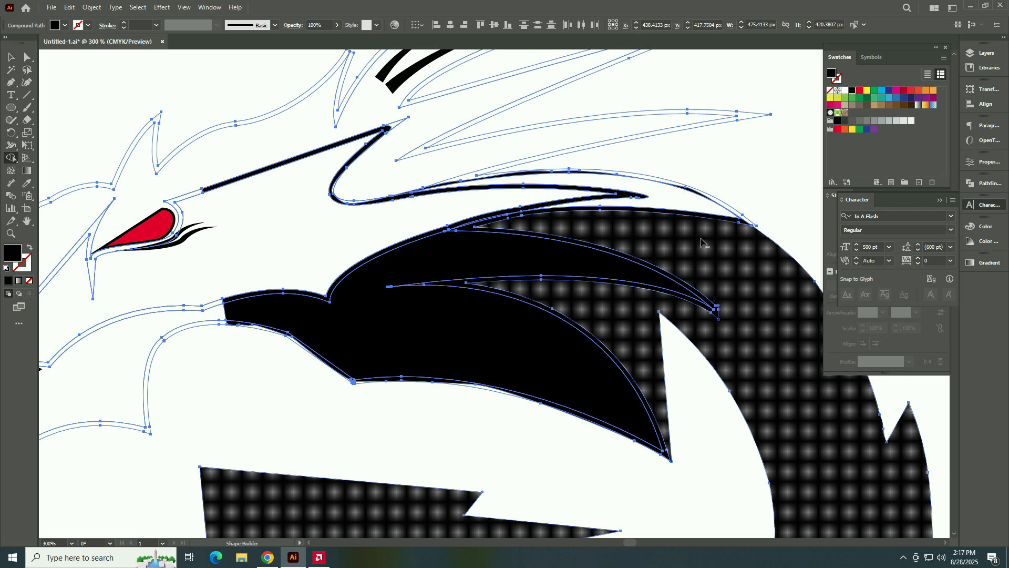
pyautogui.keyDown('alt'); pyautogui.click(504, 262); pyautogui.keyUp('alt')
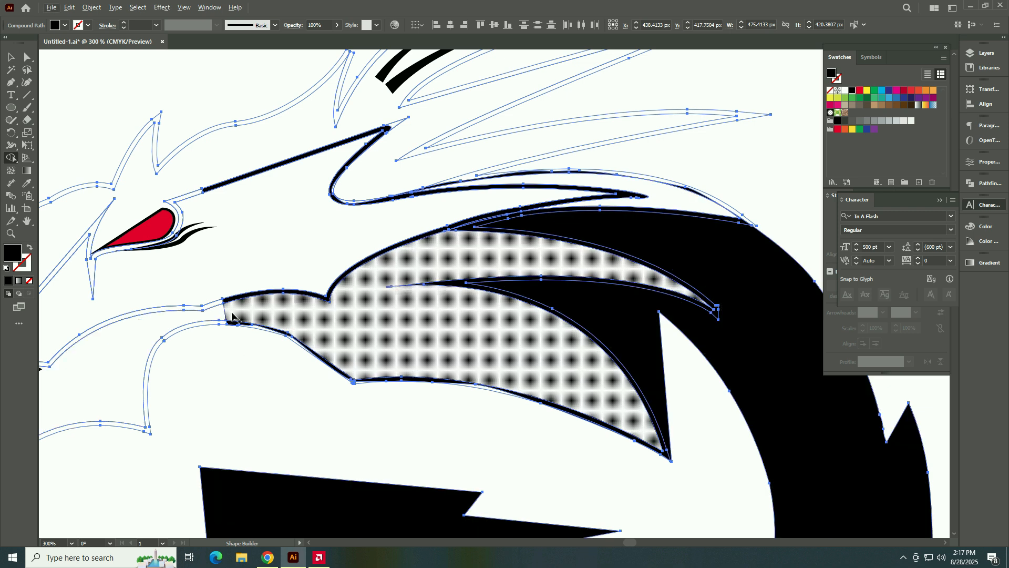
pyautogui.scroll(-4, 650, 341)
# Step: Undo the Shape Builder region removals and the stroke outlining, and deselect the artwork
pyautogui.click(11, 57)
pyautogui.click(615, 487)
pyautogui.hotkey('ctrl', 'z')
pyautogui.hotkey('ctrl', 'z')
pyautogui.hotkey('ctrl', 'z')
pyautogui.hotkey('ctrl', 'z')
pyautogui.hotkey('ctrl', 'z')
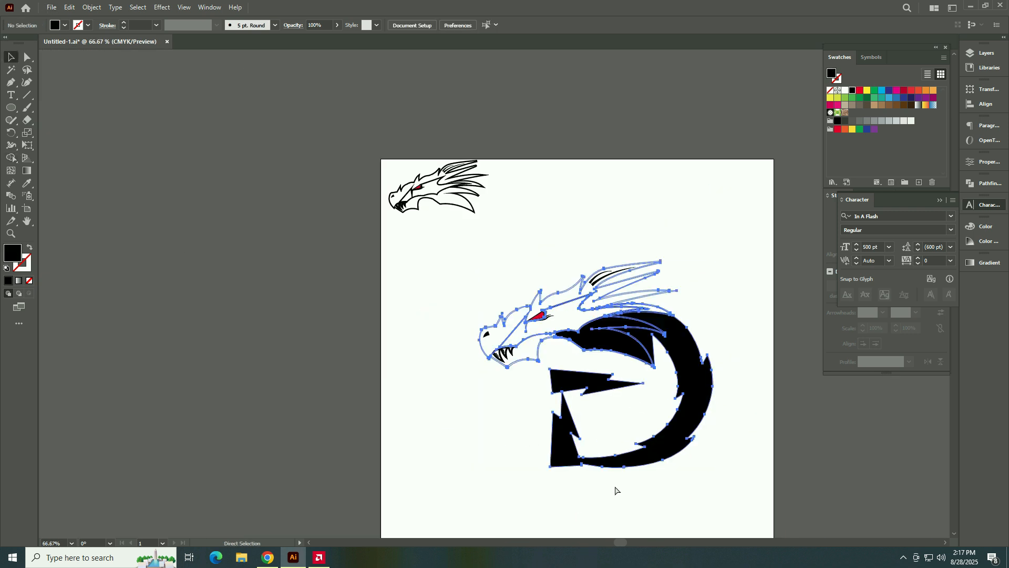
pyautogui.click(639, 503)
pyautogui.scroll(2, 654, 471)
pyautogui.scroll(1, 647, 384)
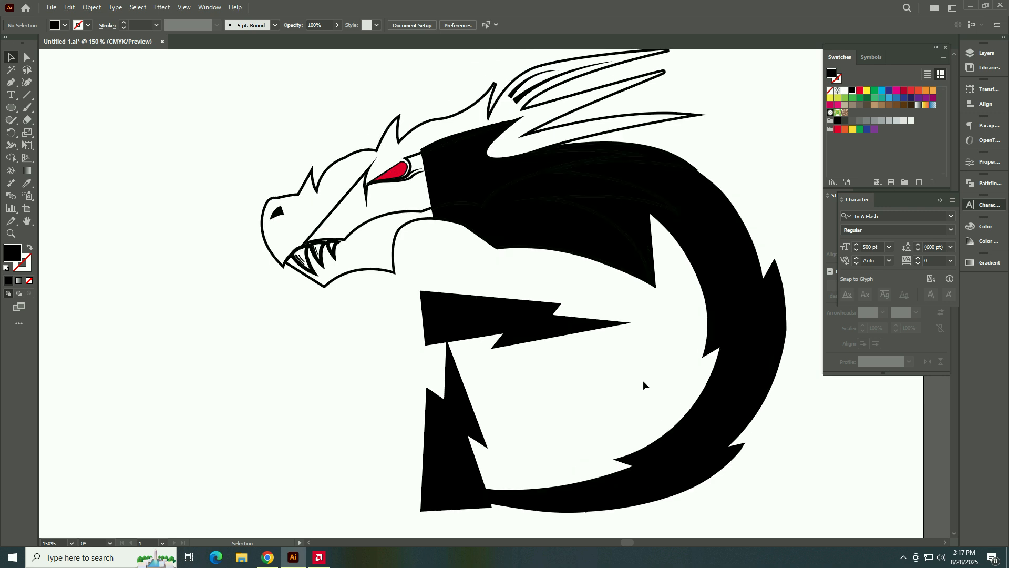
pyautogui.scroll(1, 489, 155)
pyautogui.click(349, 117)
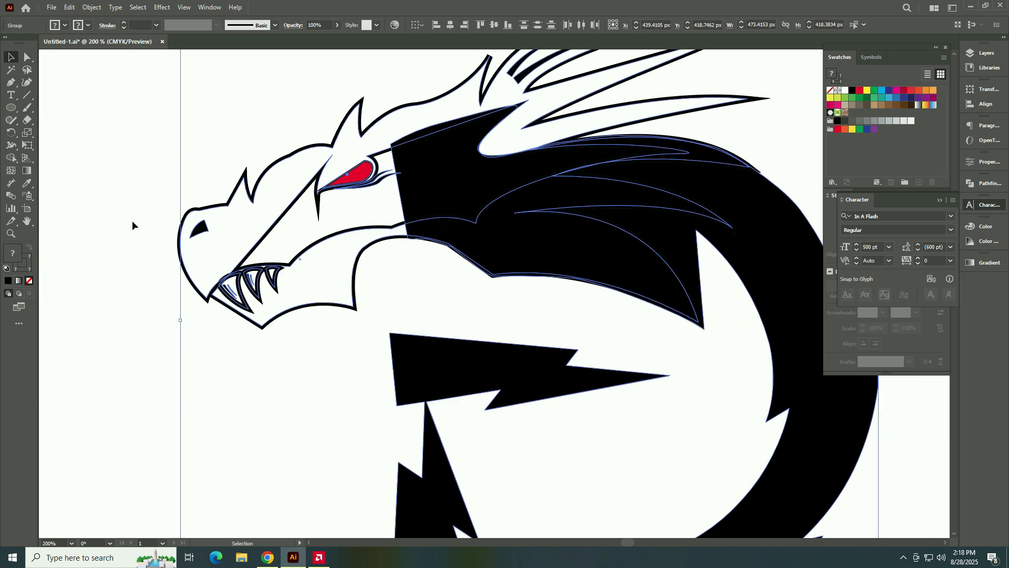
pyautogui.hotkey('shift', 'm')
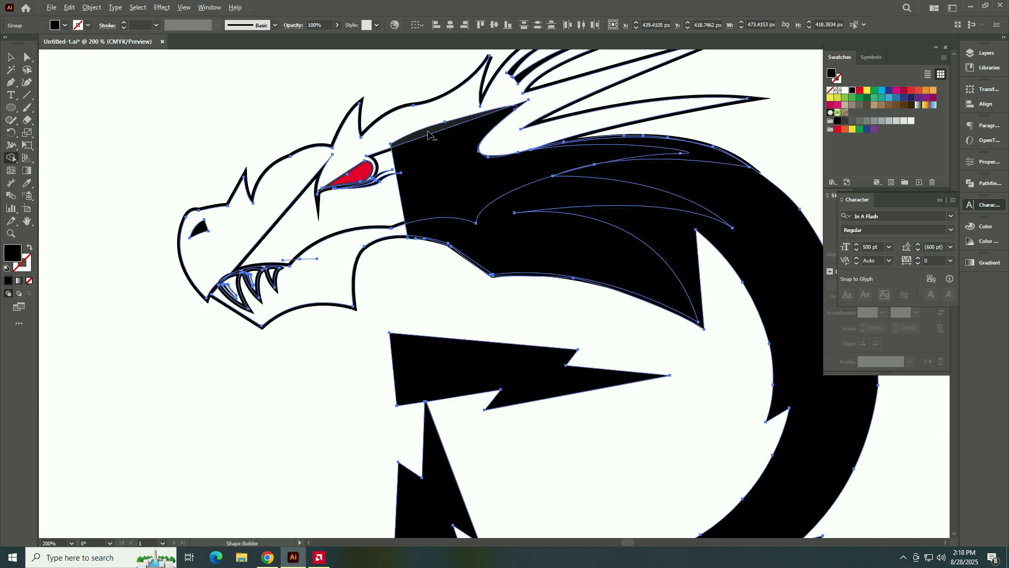
pyautogui.scroll(5, 430, 132)
pyautogui.scroll(-4, 331, 288)
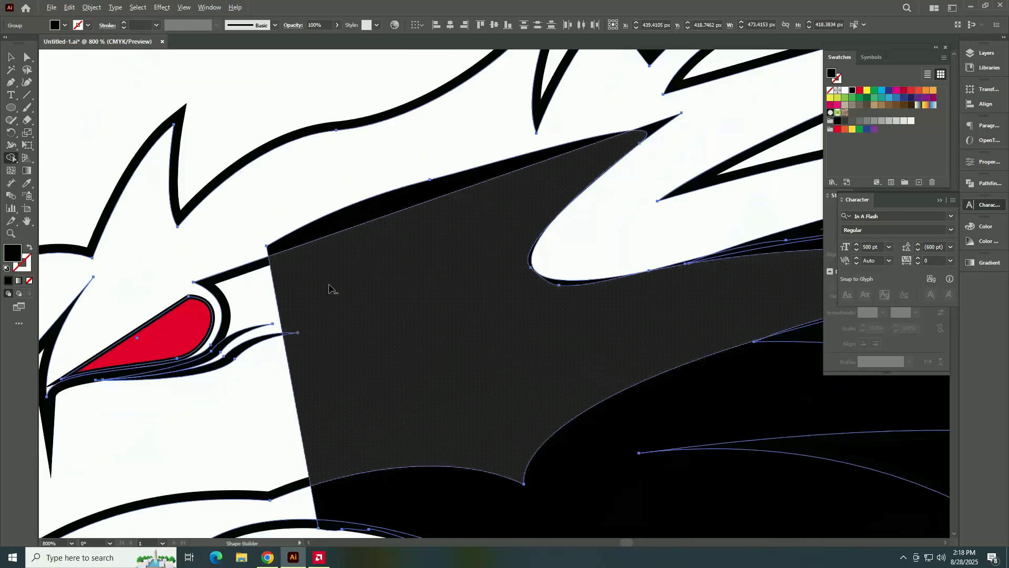
# Step: Swap the fill and stroke colours of the dragon's head outline path
pyautogui.press('a')
pyautogui.click(134, 292)
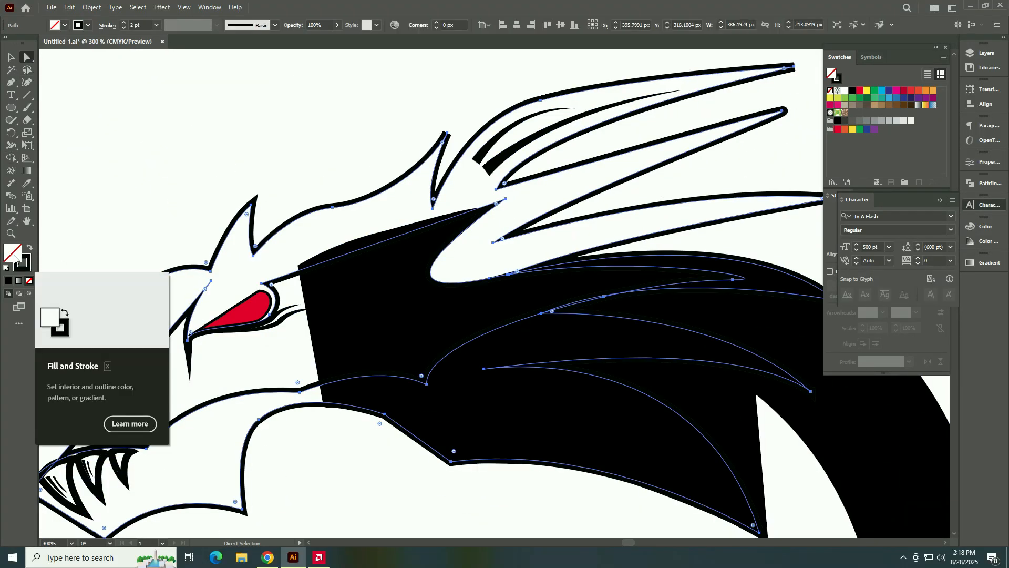
pyautogui.click(30, 247)
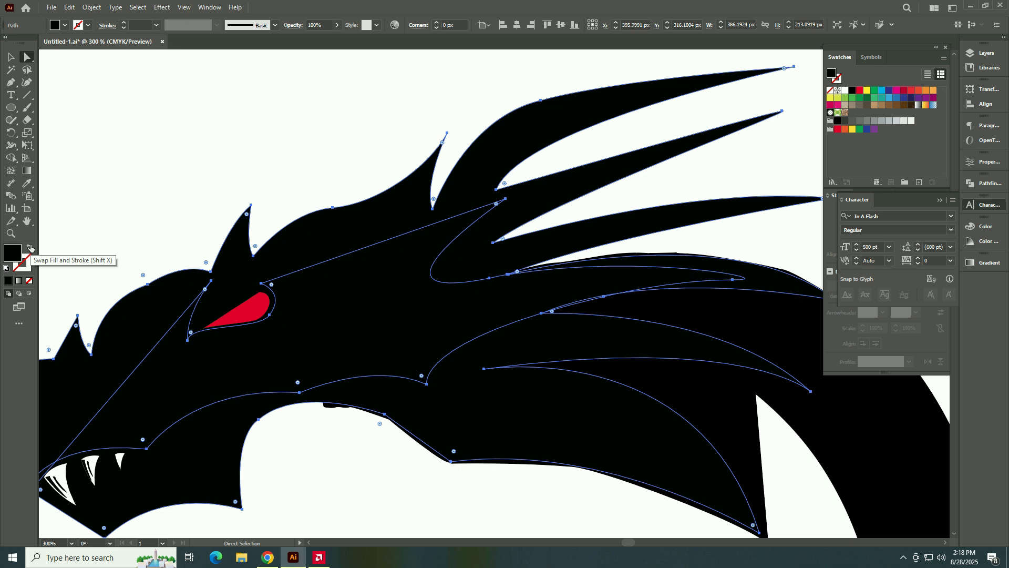
# Step: Restore the black stroke on the dragon's head outline path and fill the path with white
pyautogui.scroll(-1, 184, 377)
pyautogui.hotkey('shift', 'x')
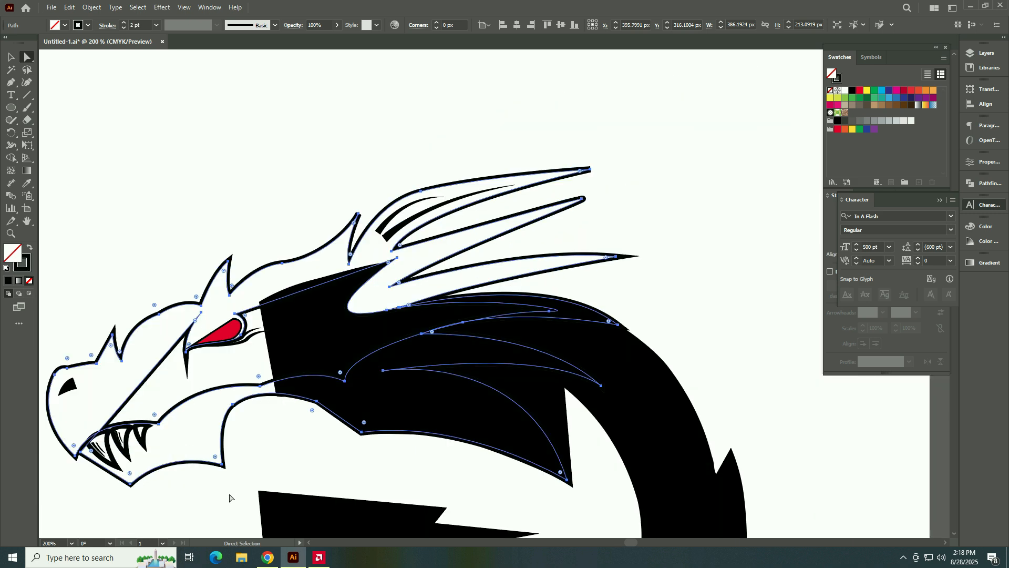
pyautogui.doubleClick(13, 257)
pyautogui.click(608, 392)
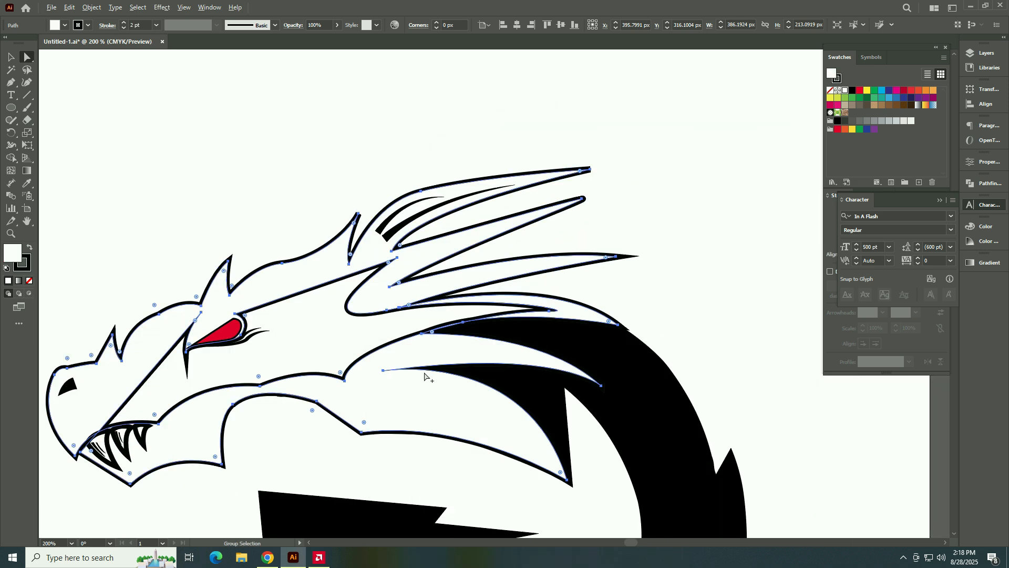
pyautogui.scroll(-2, 424, 376)
pyautogui.click(585, 339)
# Step: Select the complete dragon artwork, including its letter body, and group it
pyautogui.moveTo(603, 389); pyautogui.dragTo(568, 268)
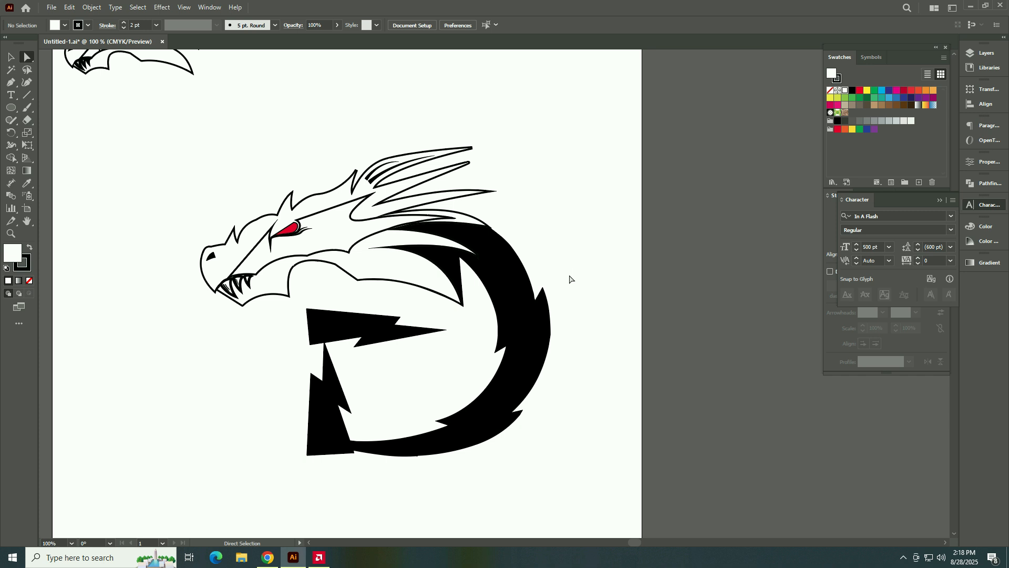
pyautogui.moveTo(598, 103); pyautogui.dragTo(171, 505)
pyautogui.rightClick(330, 320)
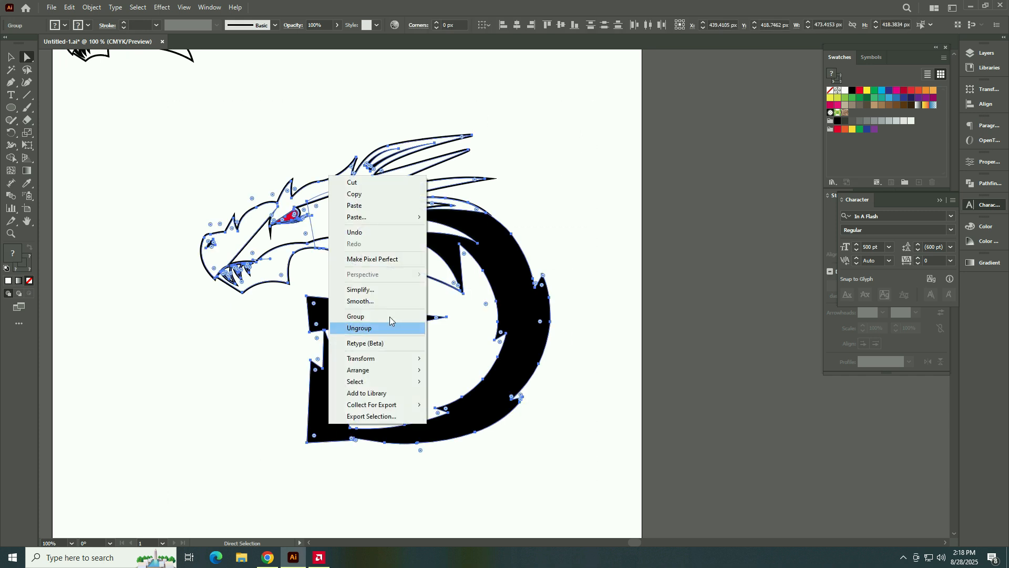
pyautogui.click(389, 317)
pyautogui.press('v')
pyautogui.rightClick(322, 410)
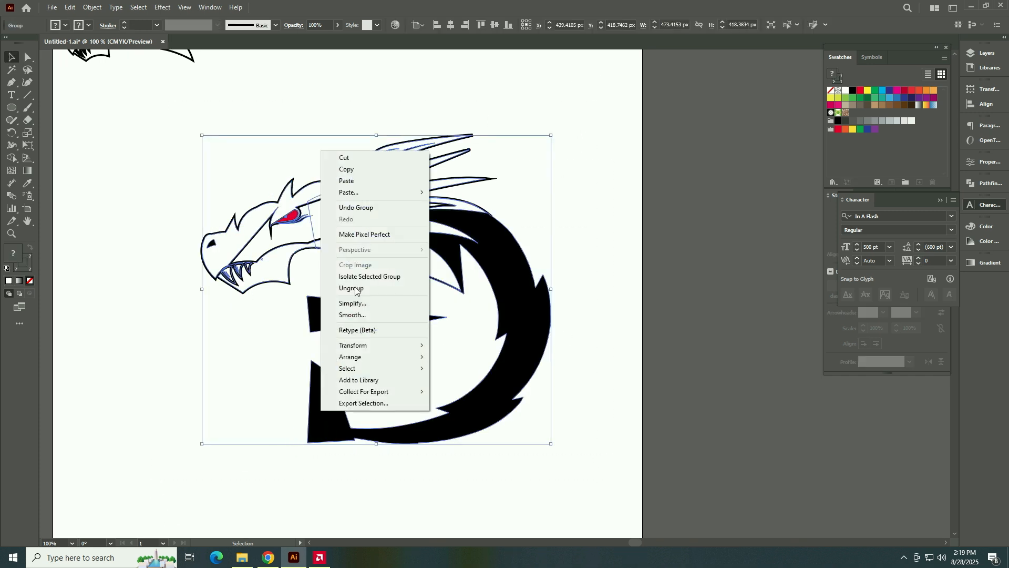
# Step: Scale the dragon group down to about 272 px wide and deselect it
pyautogui.moveTo(551, 444); pyautogui.dragTo(457, 324)
pyautogui.click(375, 418)
pyautogui.scroll(-1, 375, 418)
pyautogui.scroll(-1, 375, 418)
pyautogui.scroll(1, 375, 418)
pyautogui.click(336, 389)
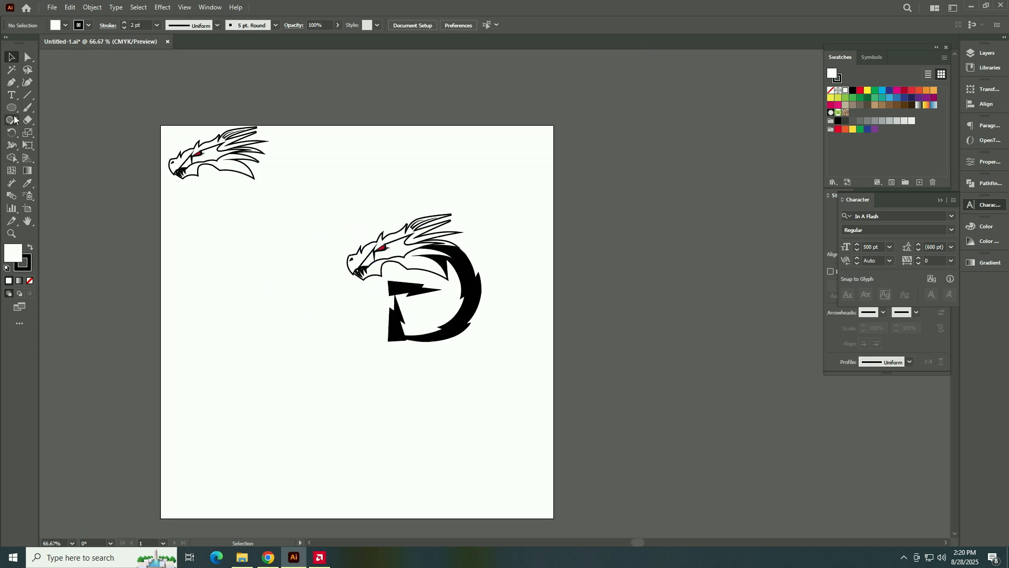
# Step: Add a letter D as text in the In A Flash font at 500 pt beside the dragon group
pyautogui.click(11, 95)
pyautogui.click(276, 393)
pyautogui.write('D')
pyautogui.press('Escape')
pyautogui.click(263, 465)
pyautogui.moveTo(388, 374); pyautogui.dragTo(326, 378)
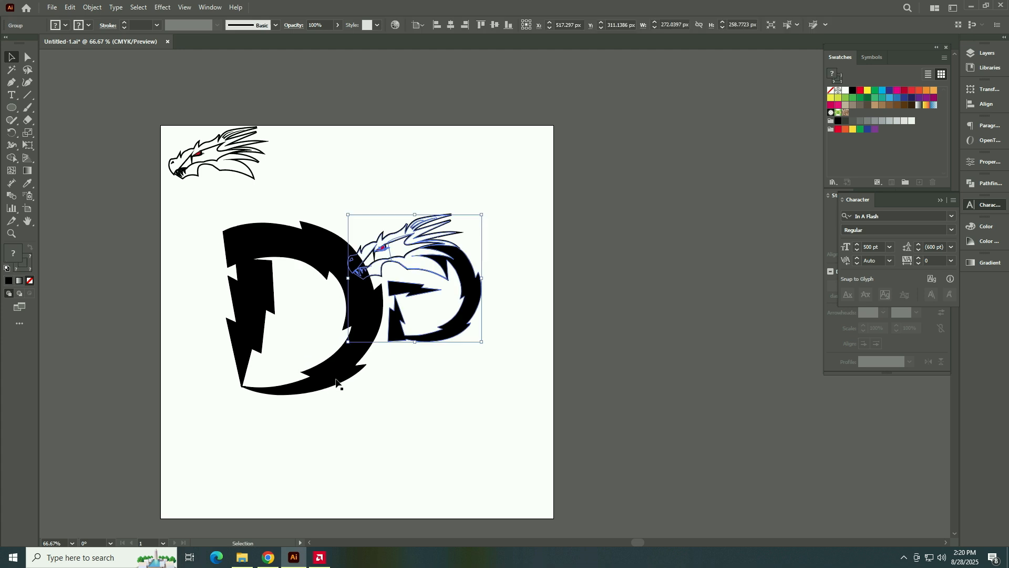
# Step: Scale the letter D down to roughly the dragon letter's height and move it close beside the dragon's snout
pyautogui.moveTo(387, 428); pyautogui.dragTo(341, 361)
pyautogui.moveTo(298, 324); pyautogui.dragTo(332, 345)
pyautogui.moveTo(386, 402); pyautogui.dragTo(367, 396)
pyautogui.moveTo(335, 334); pyautogui.dragTo(346, 334)
pyautogui.moveTo(378, 393); pyautogui.dragTo(368, 372)
pyautogui.moveTo(349, 323); pyautogui.dragTo(385, 342)
# Step: Show the rulers, place a horizontal guide along the dragon letter's base, and align the letter D to it
pyautogui.hotkey('ctrl', 'r')
pyautogui.click(352, 326)
pyautogui.moveTo(371, 380); pyautogui.dragTo(371, 365)
pyautogui.click(380, 360)
pyautogui.moveTo(346, 318); pyautogui.dragTo(360, 319)
pyautogui.click(361, 384)
# Step: Bring the dragon group in front of the letter D and nudge the D closer to the dragon letter
pyautogui.rightClick(408, 269)
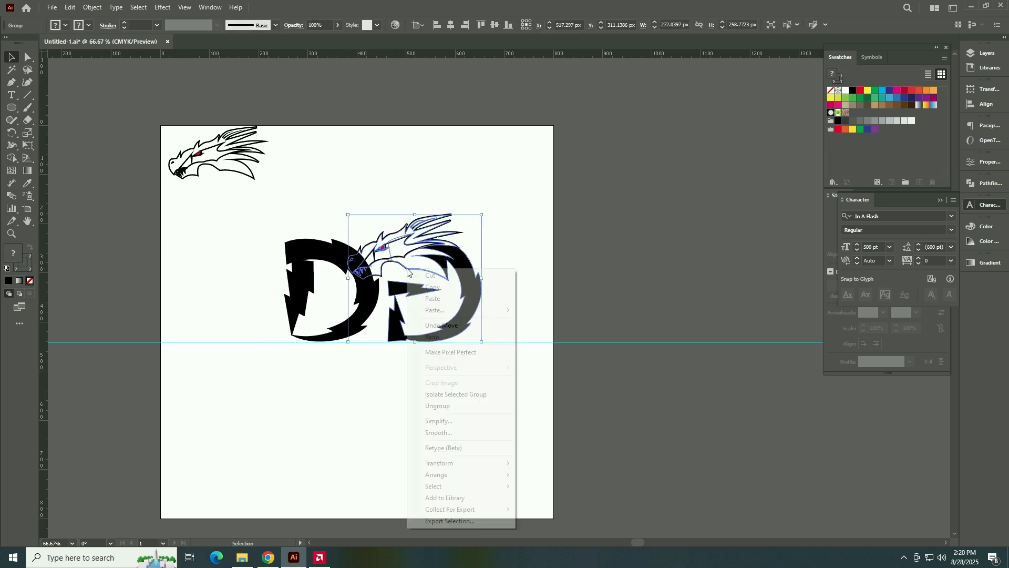
pyautogui.click(547, 475)
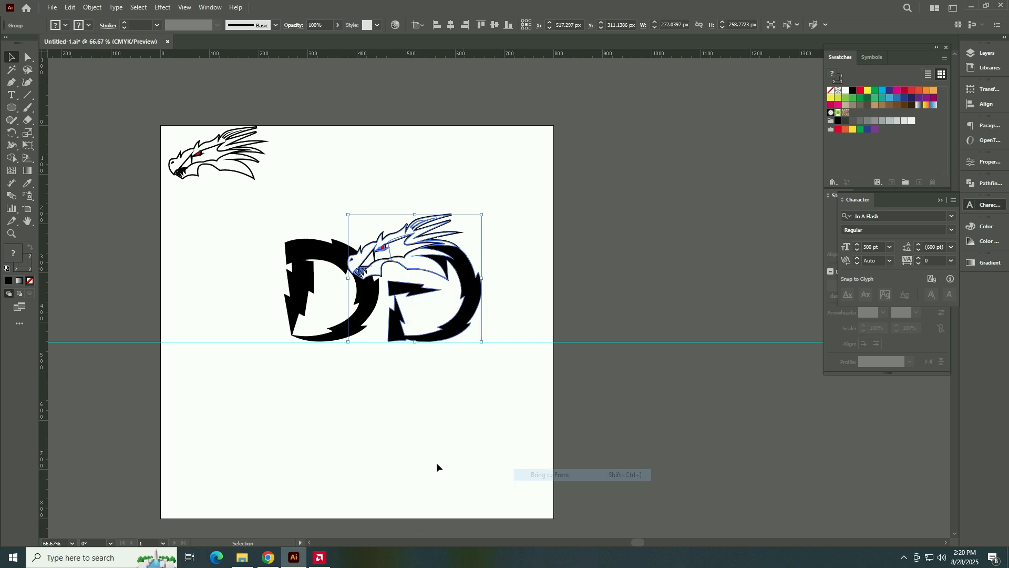
pyautogui.click(415, 460)
pyautogui.moveTo(362, 313); pyautogui.dragTo(368, 314)
pyautogui.click(386, 423)
# Step: Convert the letter D text to outlines and apply Outline Stroke to it
pyautogui.click(366, 334)
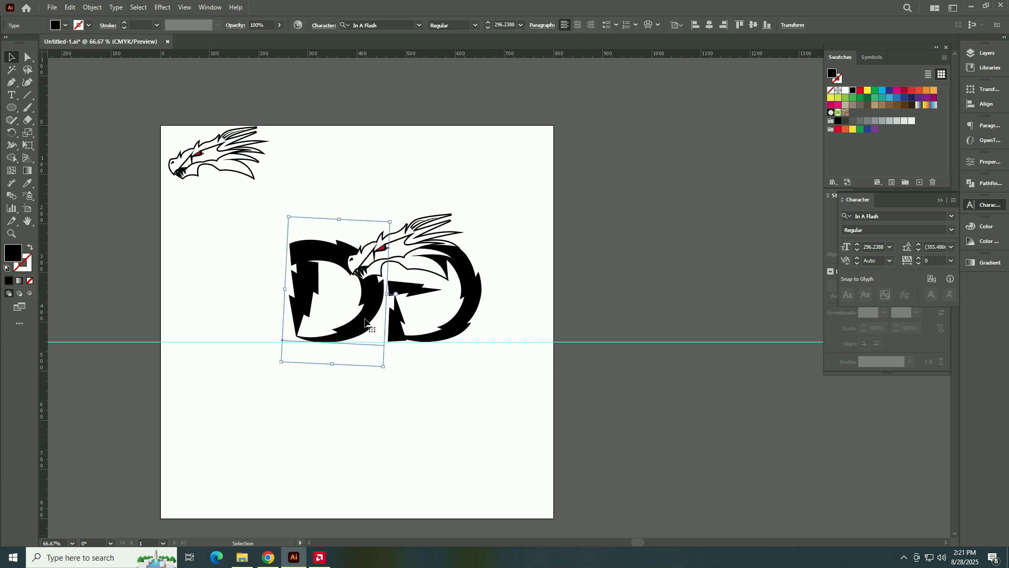
pyautogui.rightClick(365, 333)
pyautogui.moveTo(472, 254)
pyautogui.click(465, 158)
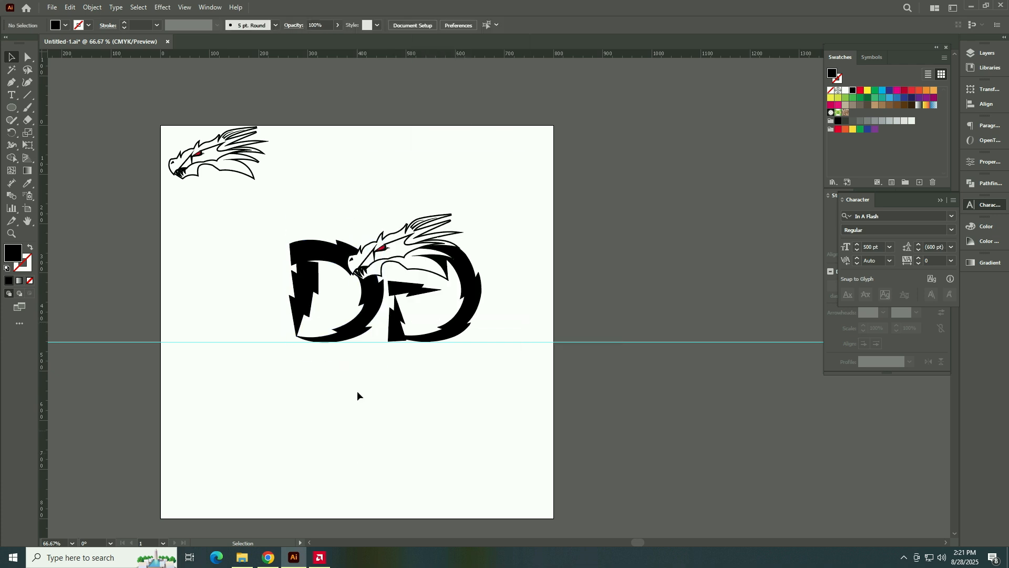
pyautogui.click(92, 8)
pyautogui.moveTo(185, 273)
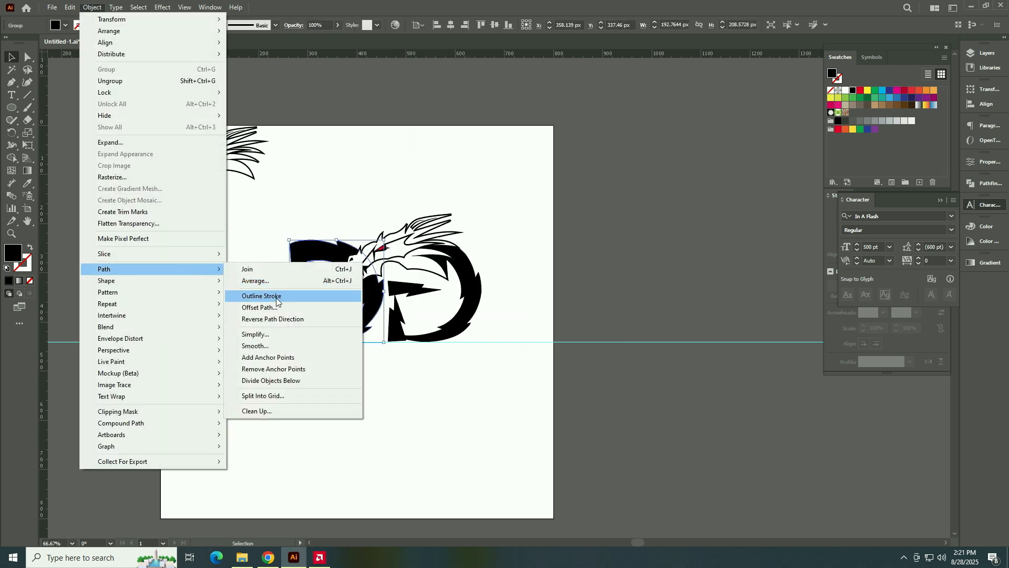
pyautogui.click(266, 295)
pyautogui.click(387, 425)
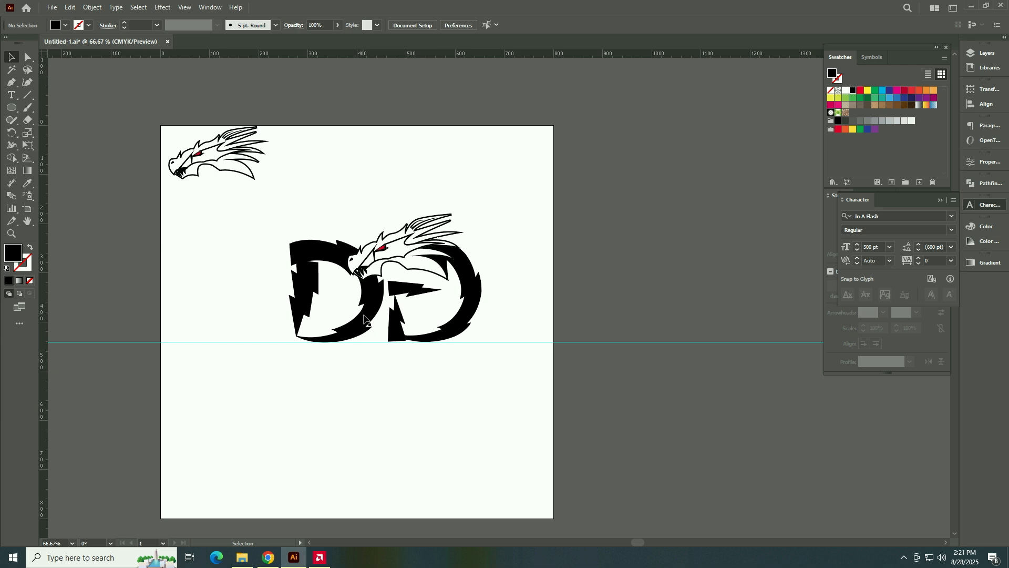
# Step: Rotate the letter D slightly clockwise and the dragon group slightly counterclockwise, and reposition both on the guide
pyautogui.click(364, 315)
pyautogui.moveTo(287, 345); pyautogui.dragTo(260, 341)
pyautogui.moveTo(363, 321); pyautogui.dragTo(358, 322)
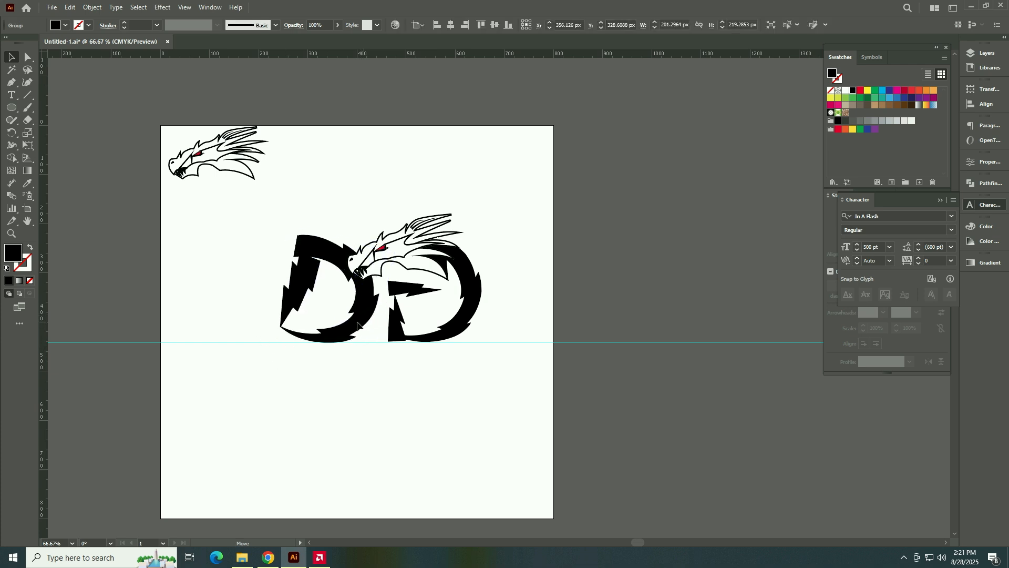
pyautogui.click(402, 341)
pyautogui.moveTo(486, 348); pyautogui.dragTo(462, 319)
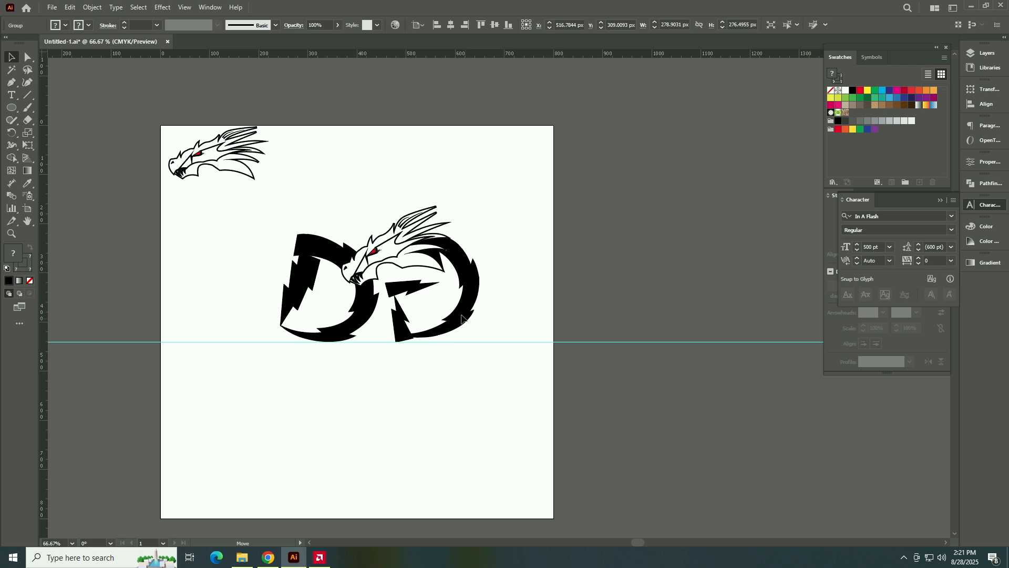
# Step: Start a new text object below the logo and set its font size to 200 pt
pyautogui.scroll(-2, 462, 319)
pyautogui.press('t')
pyautogui.click(338, 427)
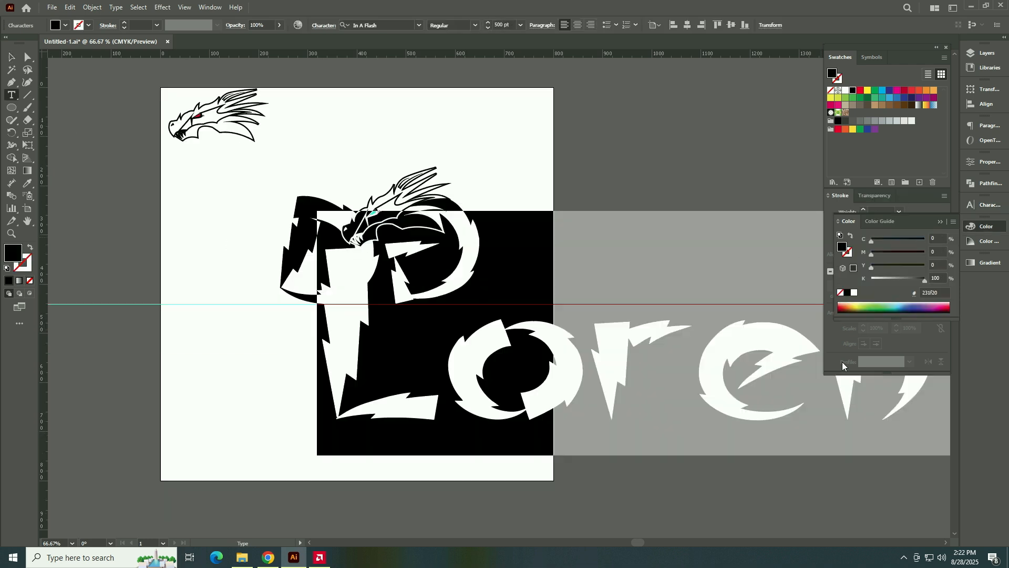
pyautogui.click(846, 353)
pyautogui.click(978, 205)
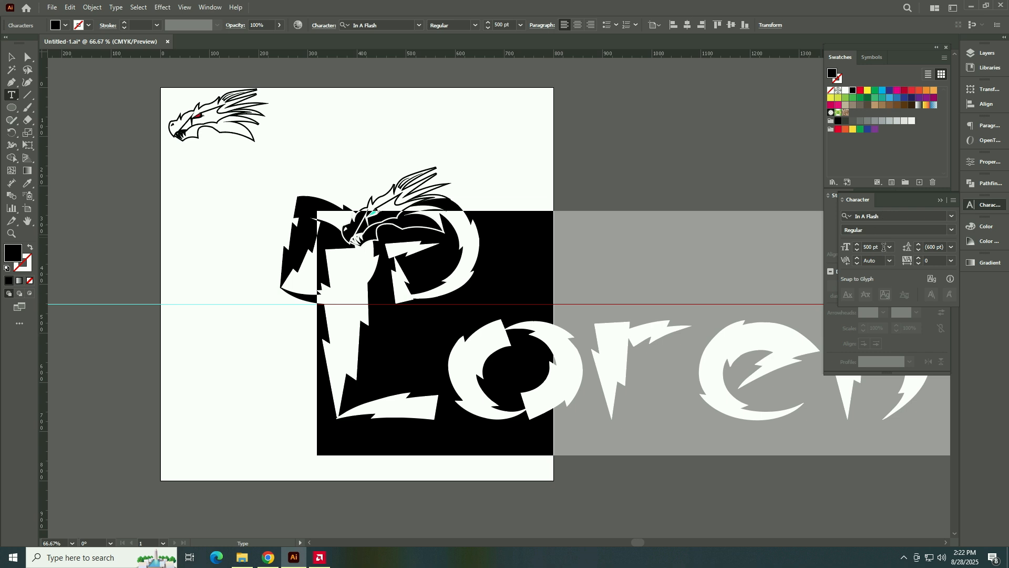
pyautogui.press('Return')
pyautogui.moveTo(834, 389); pyautogui.dragTo(320, 400)
# Step: Enter the brand name DRAGON GAMING in the text object below the logo
pyautogui.write('Dr')
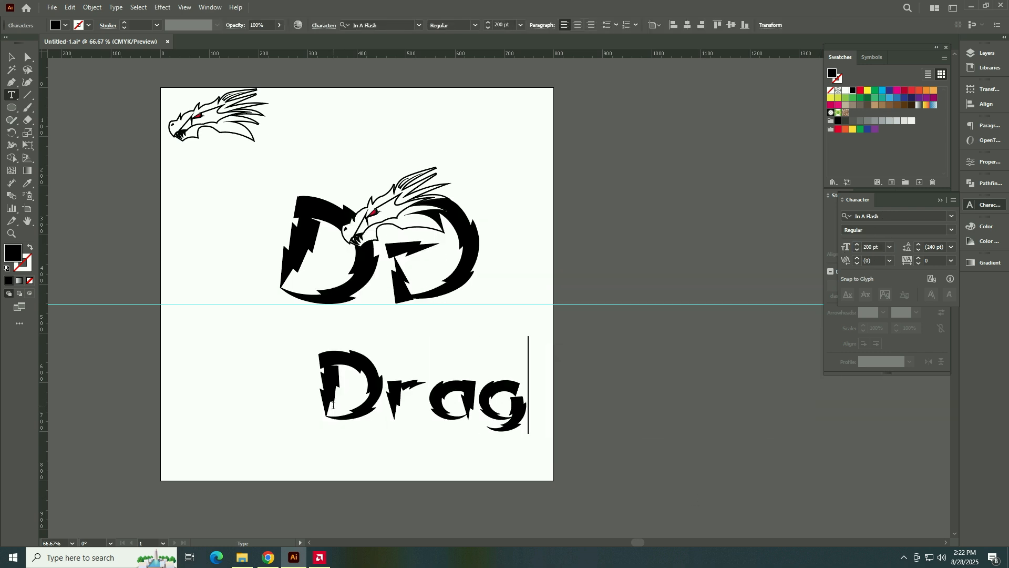
pyautogui.write('ag')
pyautogui.press('BackSpace')
pyautogui.press('BackSpace')
pyautogui.press('BackSpace')
pyautogui.write('ragon g')
pyautogui.press('BackSpace')
pyautogui.write('GAMING')
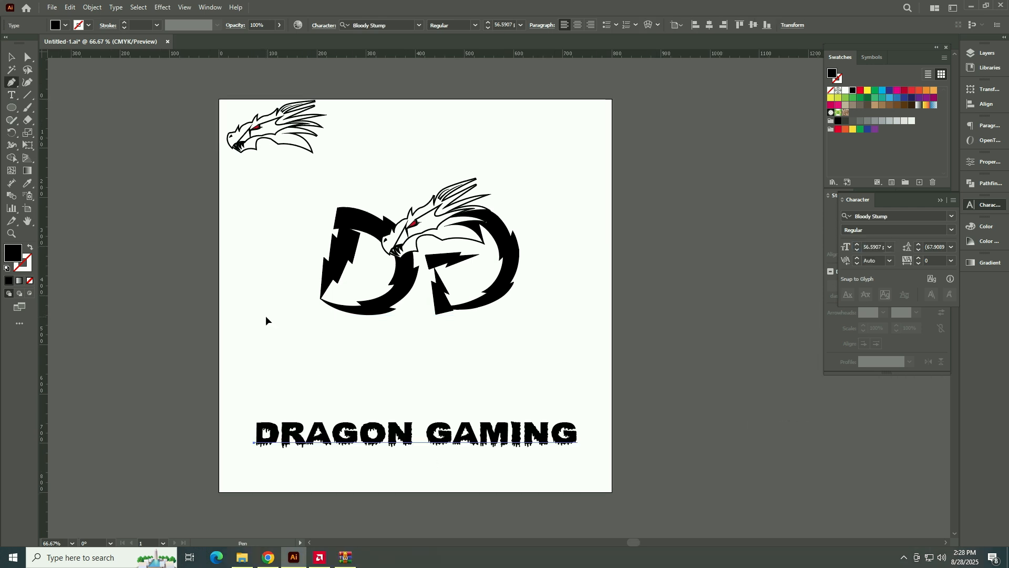
# Step: Draw a wide downward-bowed curve under the two letters with the Pen tool and remove its fill
pyautogui.click(266, 317)
pyautogui.moveTo(606, 316); pyautogui.dragTo(760, 210)
pyautogui.click(29, 280)
# Step: Set the text DRAGON GAMING along the curve in Bloody Stump at a font size of 51 pt
pyautogui.moveTo(11, 96); pyautogui.dragTo(71, 120)
pyautogui.click(277, 324)
pyautogui.write('G')
pyautogui.write('RAGO')
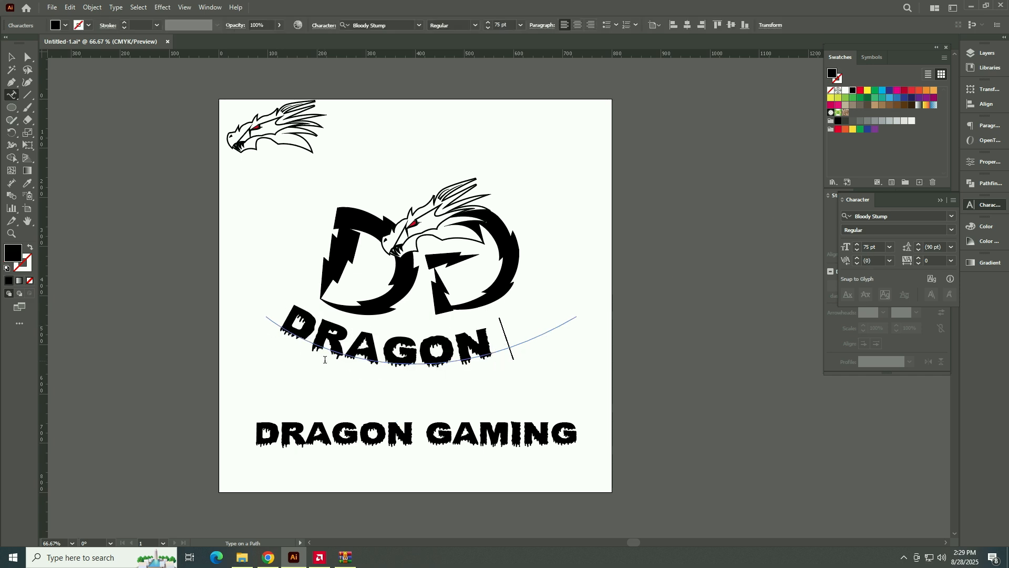
pyautogui.hotkey('ctrl', 'a')
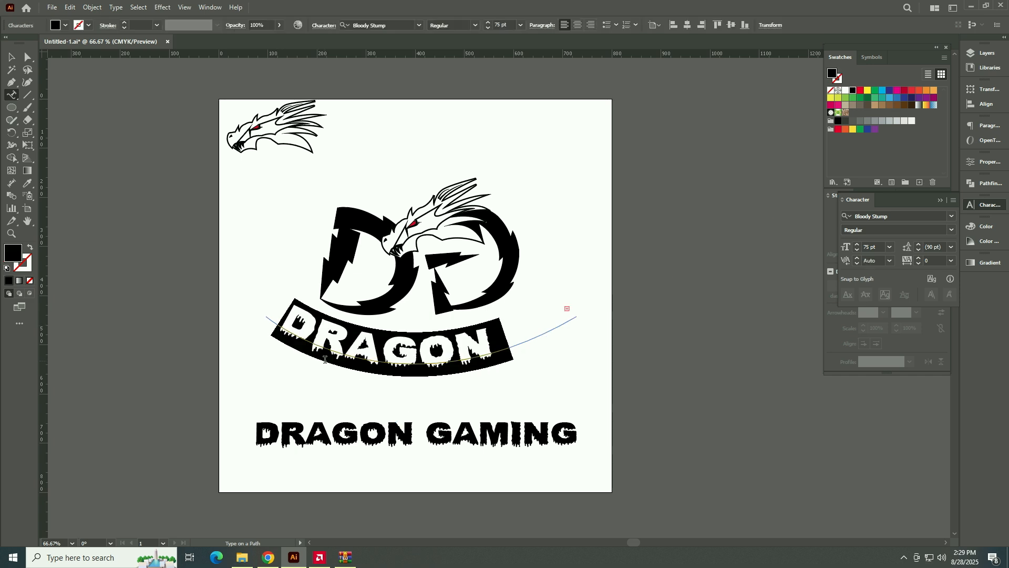
pyautogui.scroll(-20, 866, 248)
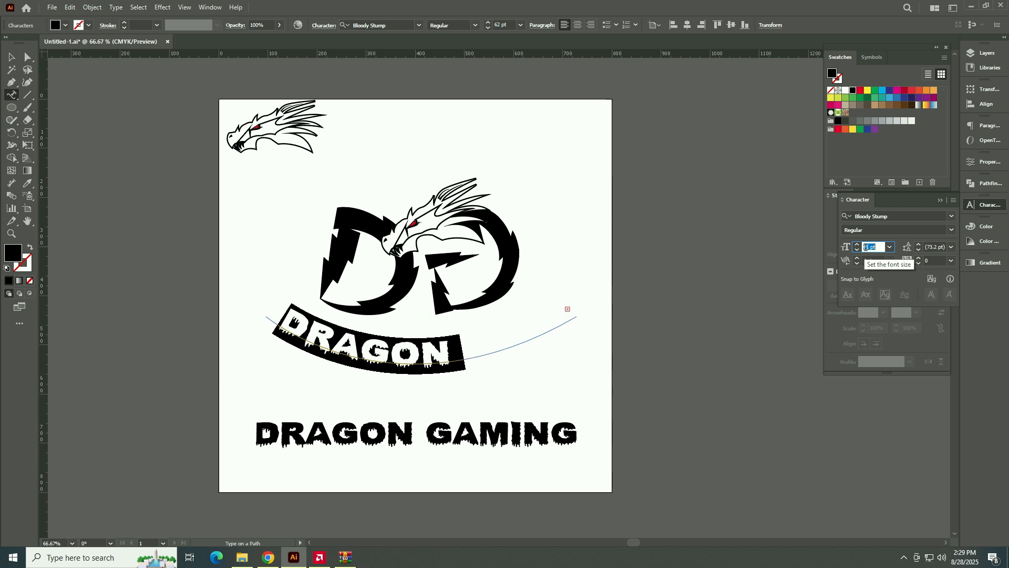
pyautogui.scroll(1, 866, 248)
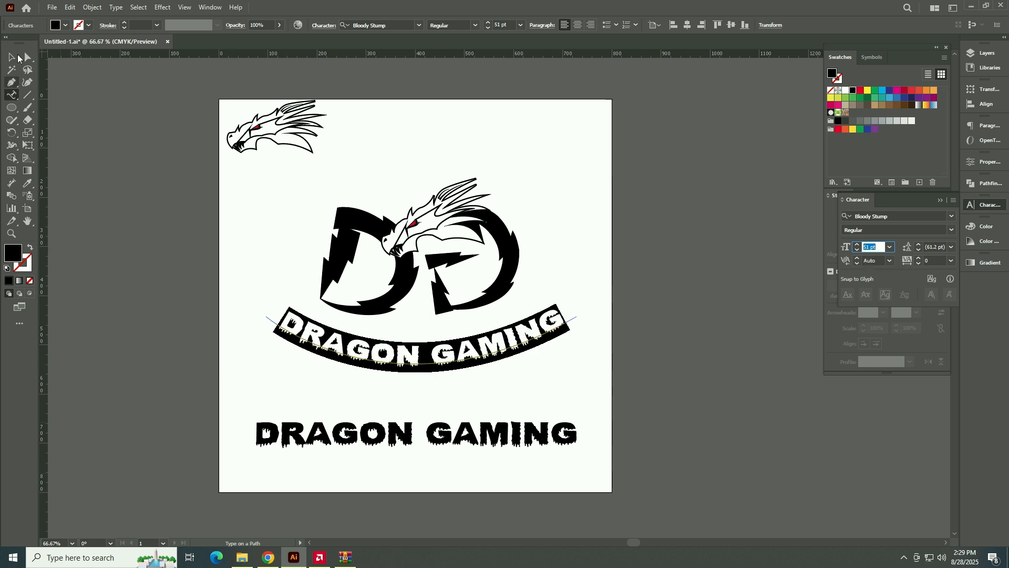
# Step: Delete the straight DRAGON GAMING text and move the curved text up closer to the letters
pyautogui.click(16, 57)
pyautogui.click(339, 441)
pyautogui.press('Delete')
pyautogui.click(443, 363)
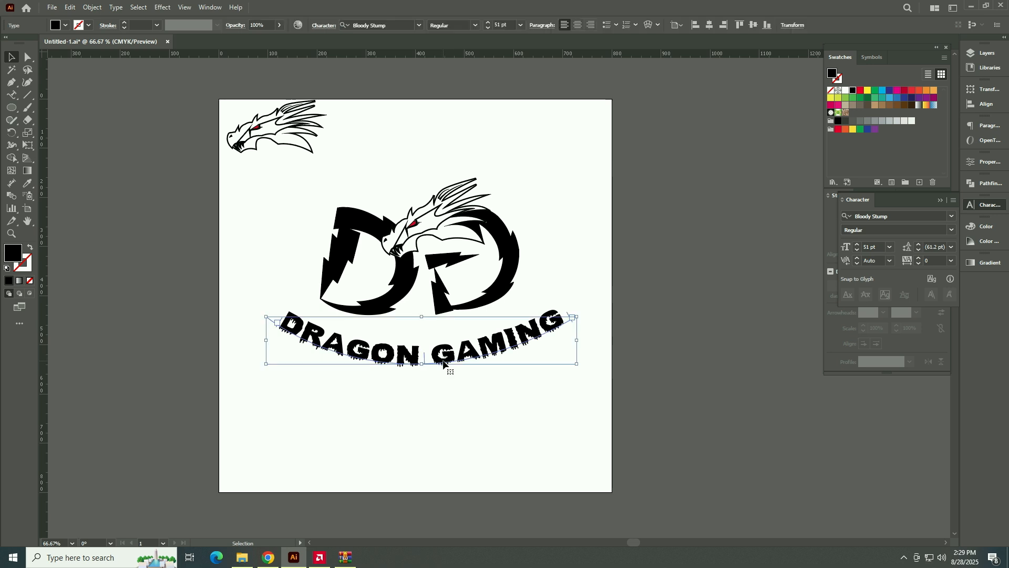
pyautogui.moveTo(443, 363); pyautogui.dragTo(440, 347)
pyautogui.click(266, 377)
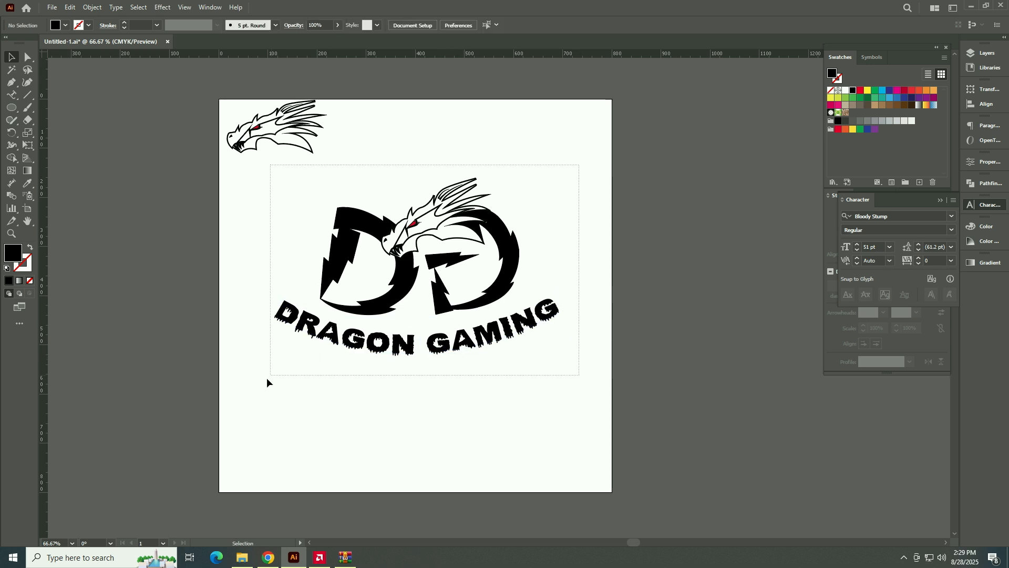
# Step: Change the font of the curved DRAGON GAMING text to Beurk
pyautogui.tripleClick(350, 344)
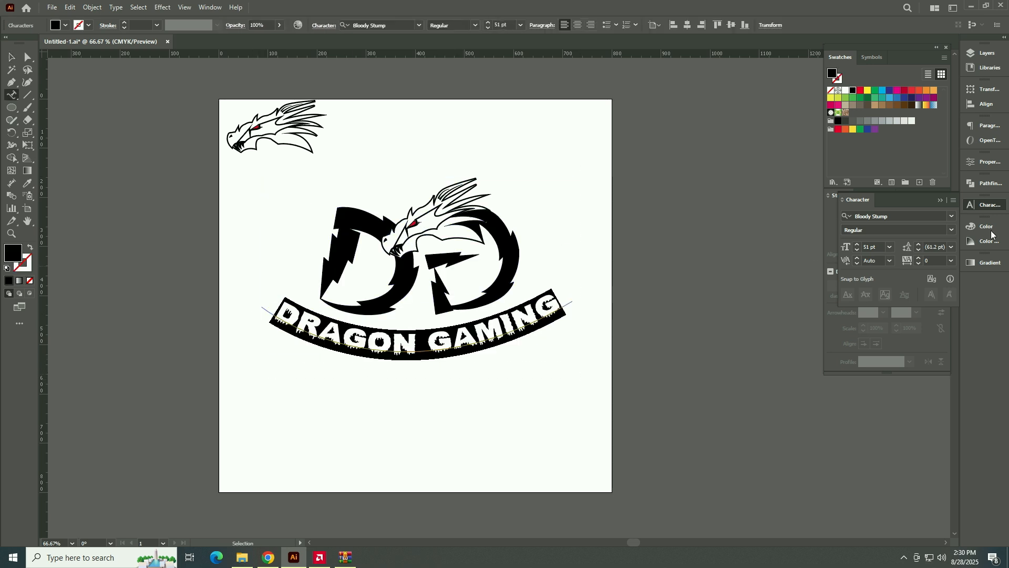
pyautogui.write('beu')
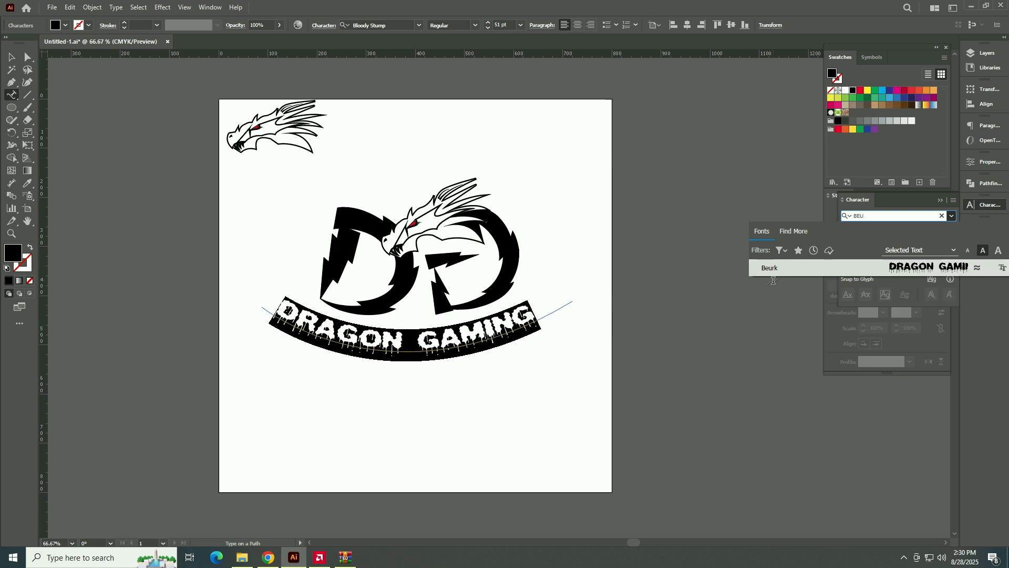
pyautogui.click(806, 266)
pyautogui.keyDown('ctrl'); pyautogui.click(337, 285); pyautogui.keyUp('ctrl')
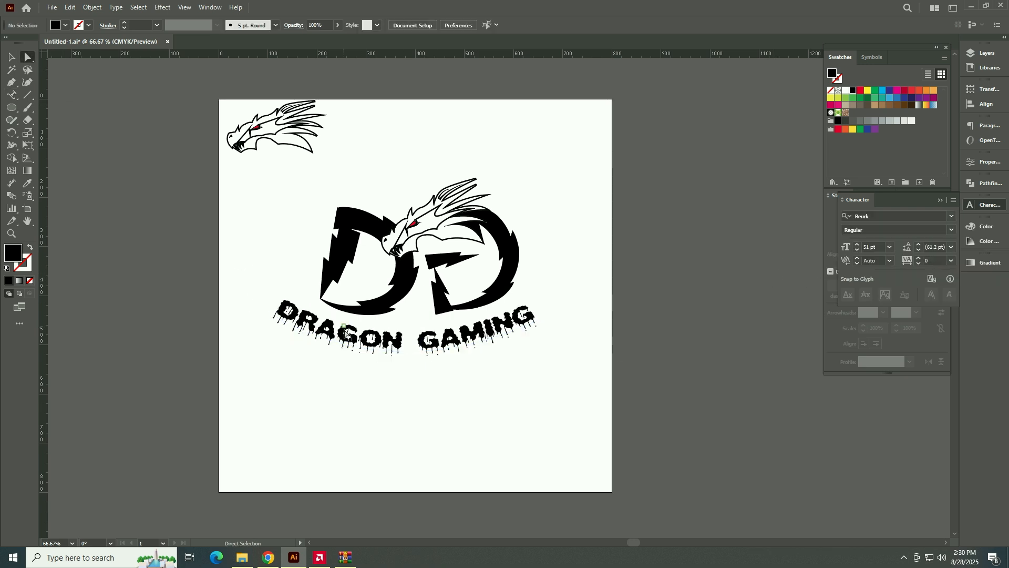
# Step: Increase the tracking of the curved DRAGON GAMING text to spread it along the curve
pyautogui.click(13, 95)
pyautogui.hotkey('ctrl', 'a')
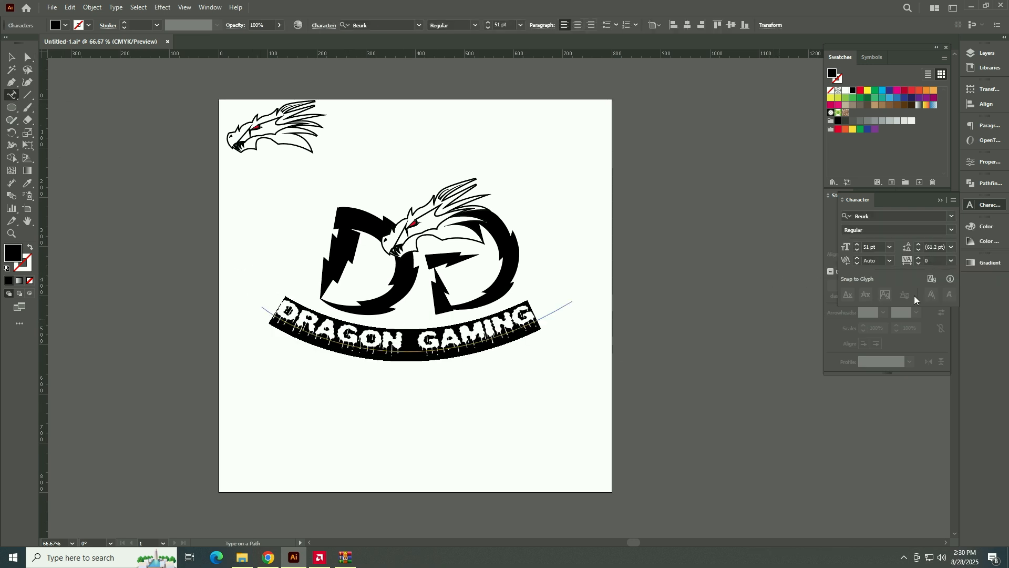
pyautogui.scroll(10, 937, 260)
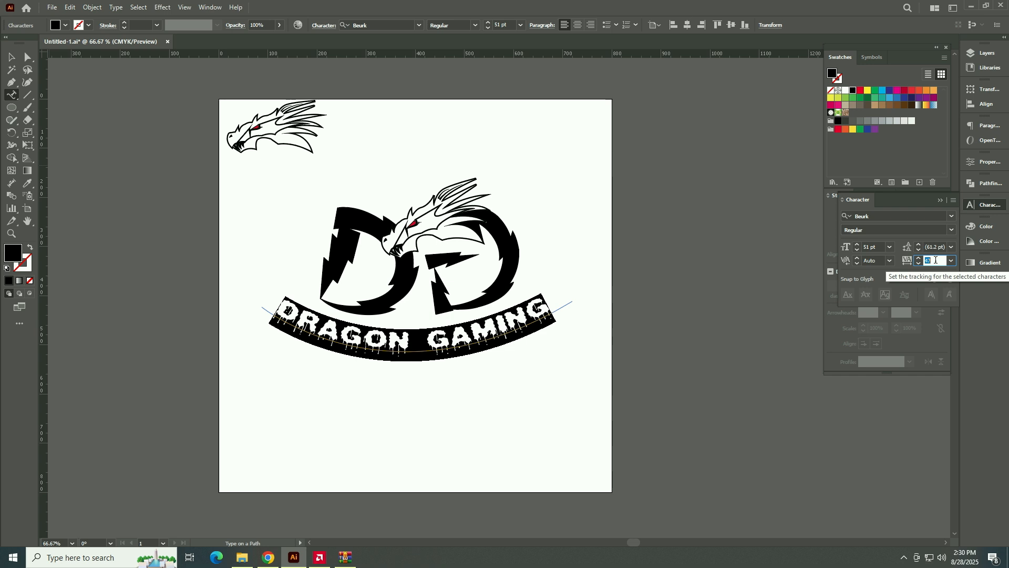
pyautogui.scroll(3, 936, 259)
pyautogui.scroll(2, 937, 260)
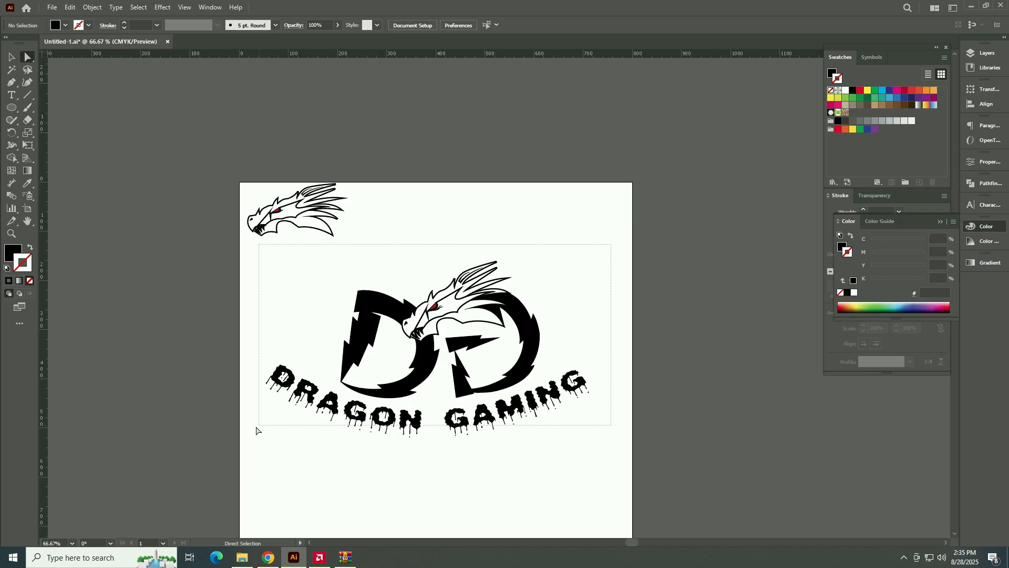
# Step: Select the two letters, the dragon head and the curved text, and group them as one logo
pyautogui.moveTo(257, 430); pyautogui.dragTo(265, 442)
pyautogui.rightClick(352, 352)
pyautogui.click(389, 259)
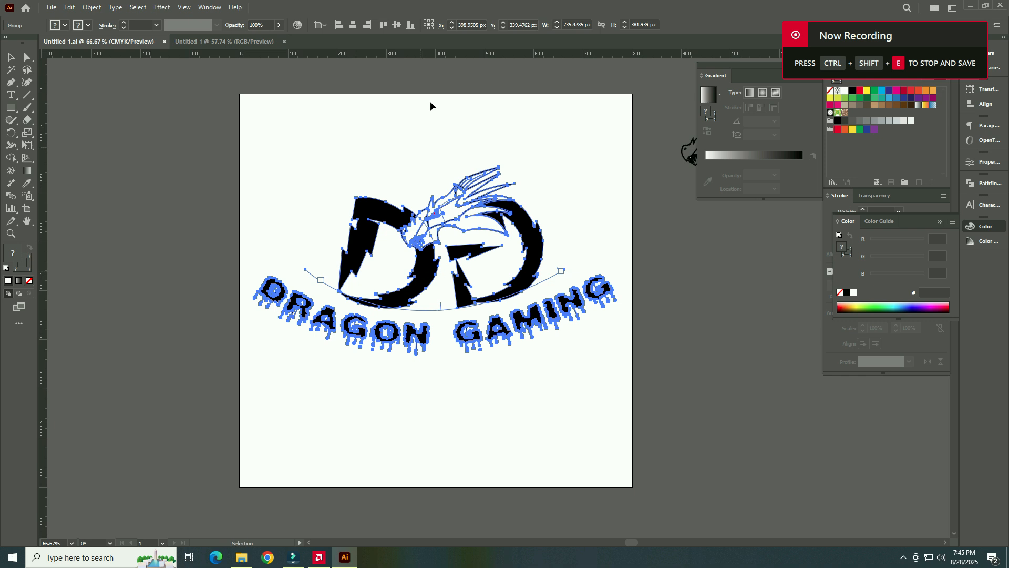
# Step: Copy the complete logo and paste it into the other open document, the RGB one
pyautogui.hotkey('ctrl', 'c')
pyautogui.click(225, 41)
pyautogui.hotkey('ctrl', 'v')
pyautogui.scroll(-2, 611, 402)
# Step: Resize the pasted logo to fill most of the wide artboard and centre it there
pyautogui.moveTo(705, 412); pyautogui.dragTo(562, 395)
pyautogui.moveTo(493, 367); pyautogui.dragTo(587, 400)
pyautogui.moveTo(441, 354); pyautogui.dragTo(386, 334)
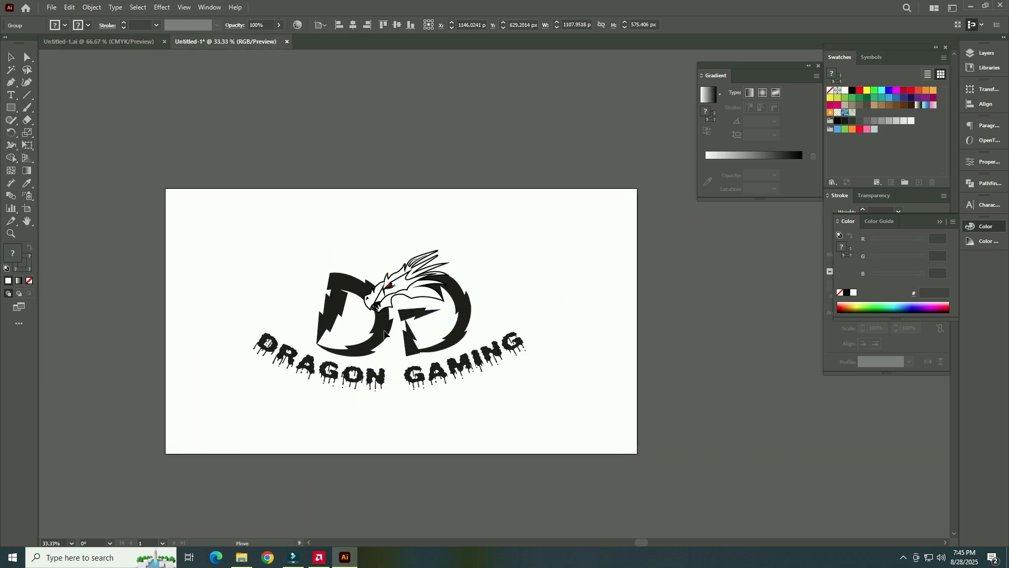
pyautogui.moveTo(524, 387); pyautogui.dragTo(571, 411)
pyautogui.moveTo(440, 355); pyautogui.dragTo(386, 327)
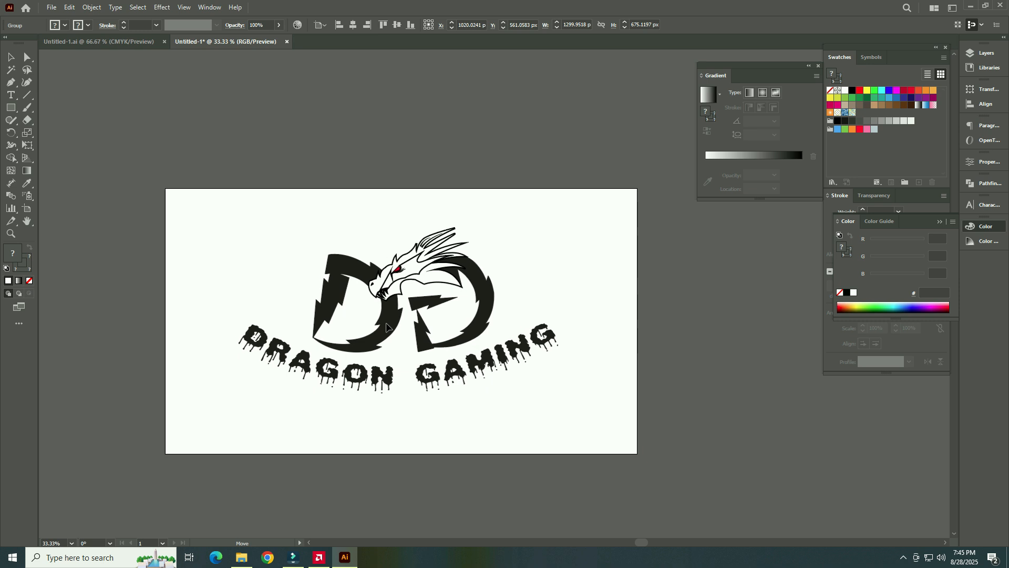
pyautogui.moveTo(559, 394); pyautogui.dragTo(607, 444)
pyautogui.moveTo(406, 343); pyautogui.dragTo(378, 328)
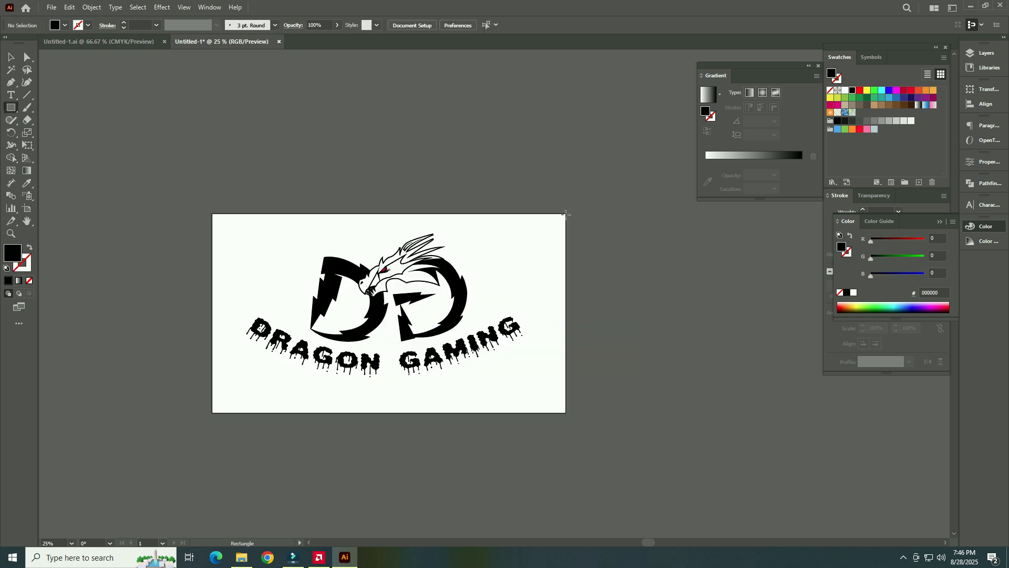
# Step: Cover the whole artboard with a rectangle of about 1924 by 1078 px and fill it with a linear blue-to-purple gradient
pyautogui.moveTo(566, 214)
pyautogui.mouseDown()
pyautogui.moveTo(230, 421)
pyautogui.moveTo(211, 413)
pyautogui.mouseUp()
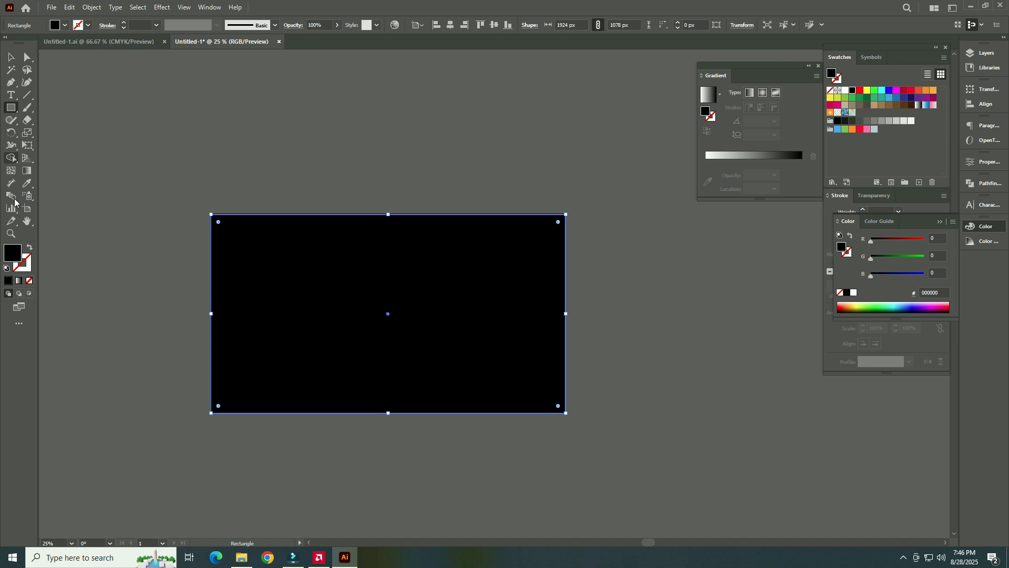
pyautogui.click(29, 174)
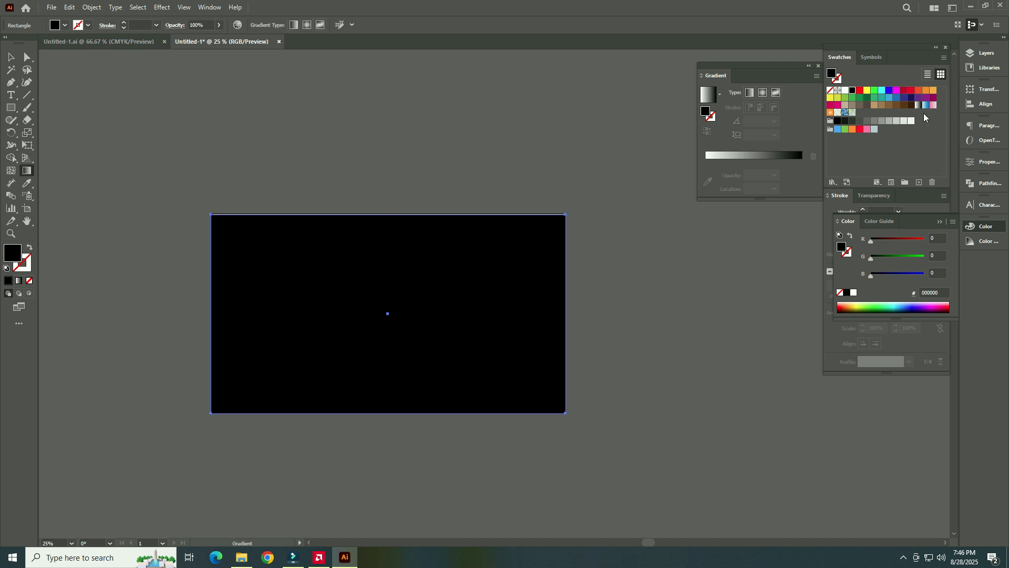
pyautogui.click(890, 91)
pyautogui.moveTo(830, 75); pyautogui.dragTo(705, 162)
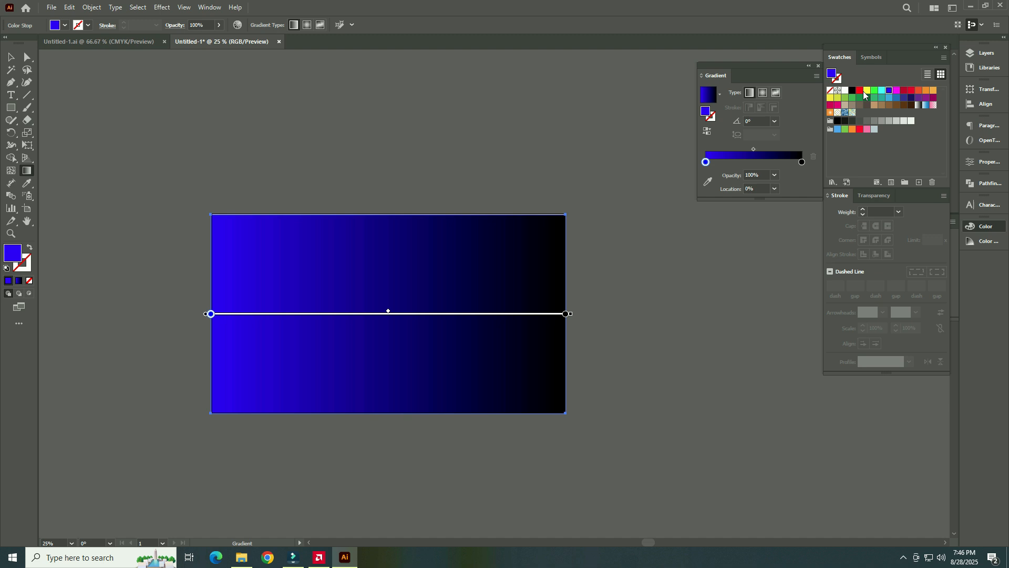
pyautogui.click(919, 98)
pyautogui.moveTo(835, 78); pyautogui.dragTo(802, 162)
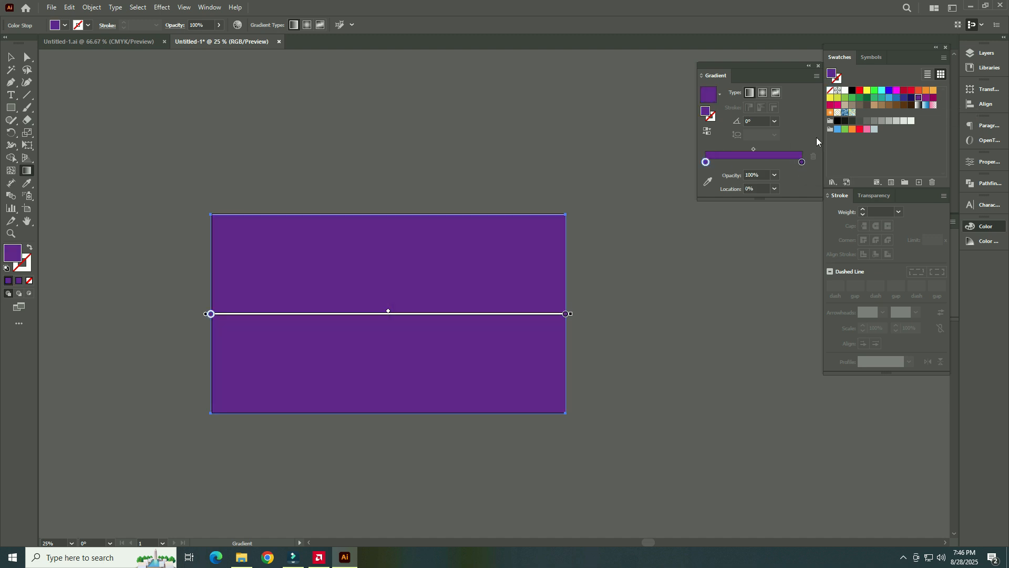
pyautogui.click(890, 92)
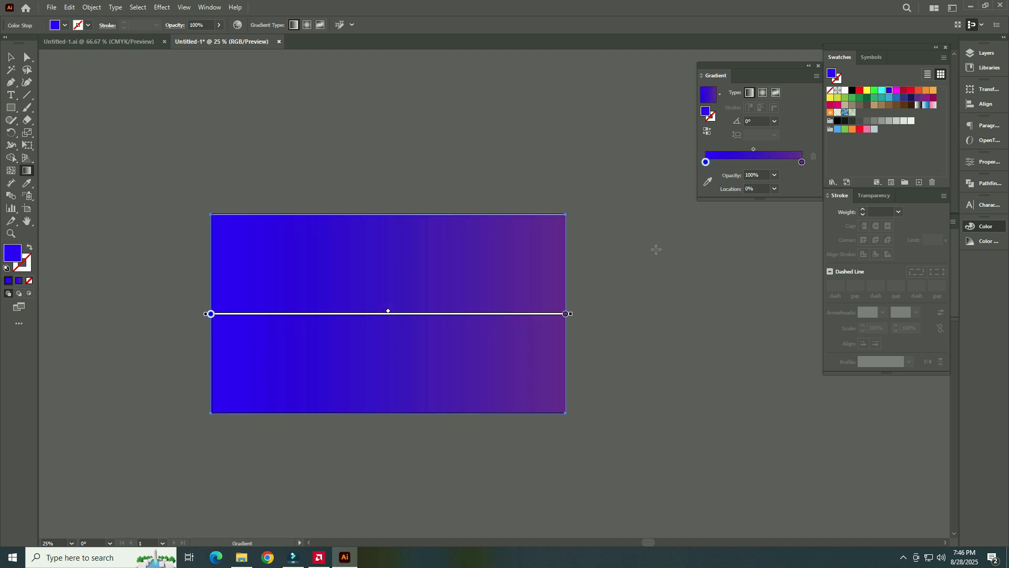
# Step: Make the rectangle's gradient radial, spreading the blue centre outward to about 21.8% and slightly enlarging the gradient circle
pyautogui.click(763, 94)
pyautogui.click(532, 315)
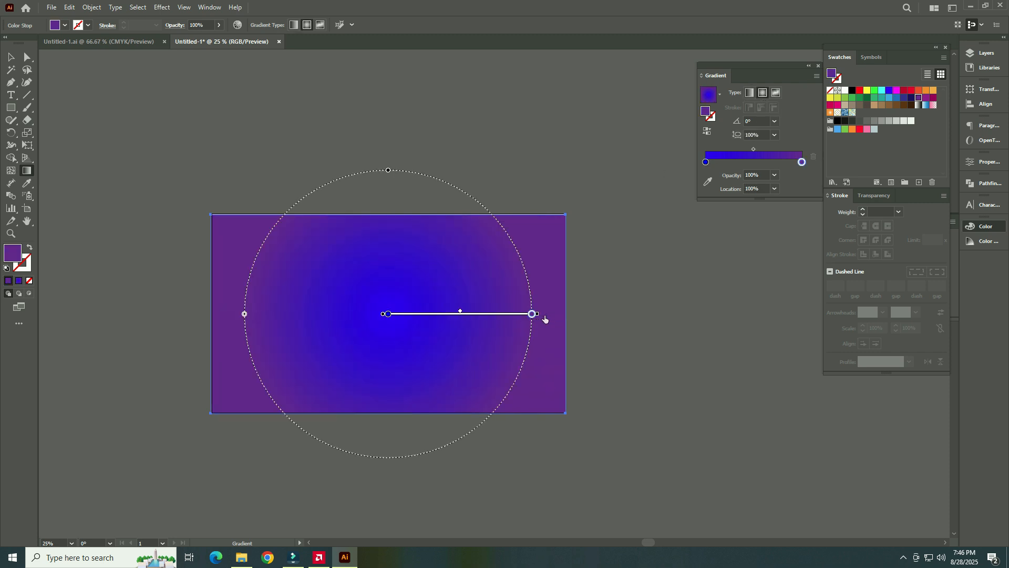
pyautogui.moveTo(389, 313); pyautogui.dragTo(432, 314)
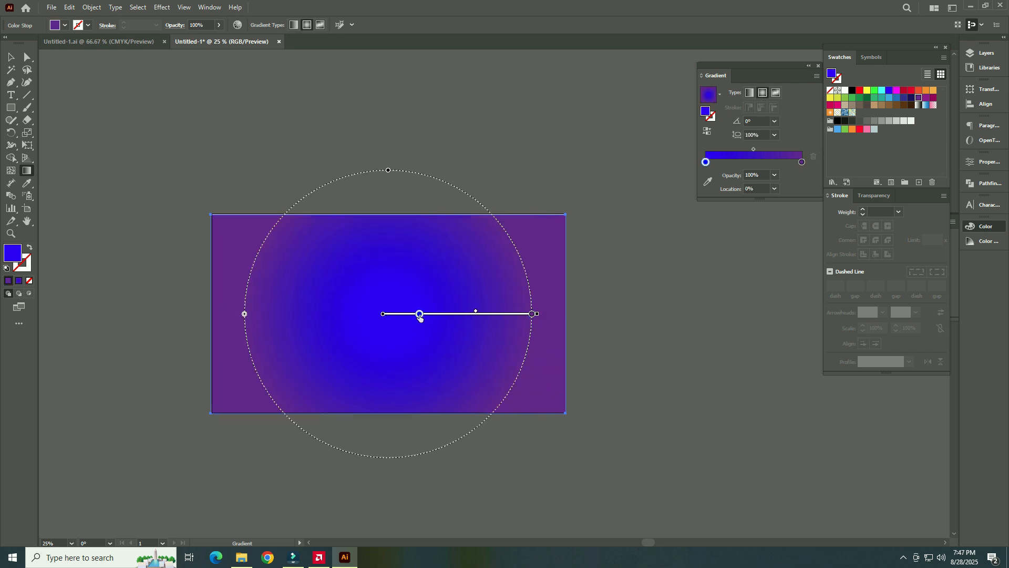
pyautogui.moveTo(244, 313)
pyautogui.mouseDown()
pyautogui.moveTo(227, 315)
pyautogui.moveTo(241, 315)
pyautogui.mouseUp()
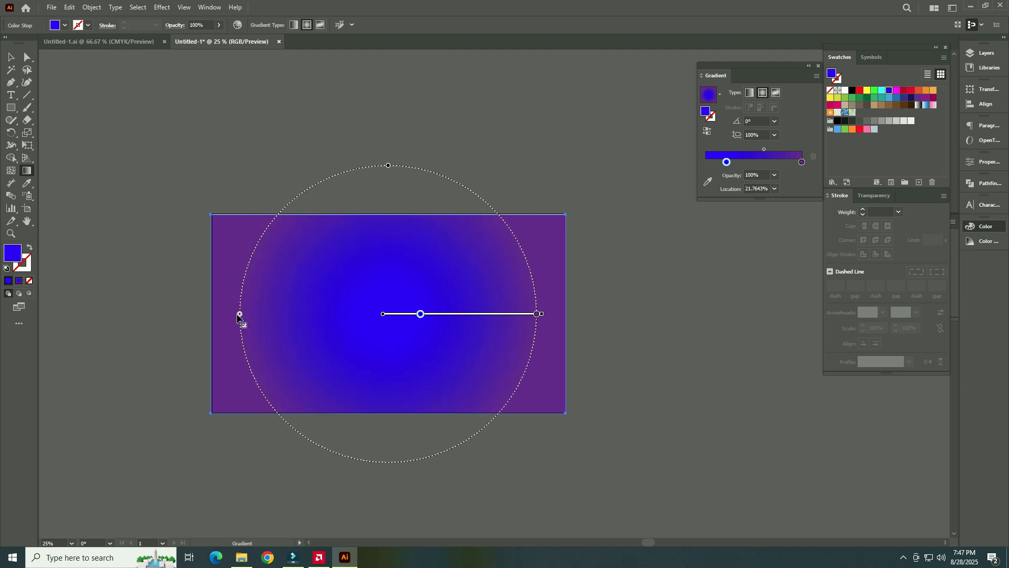
# Step: Give the radial gradient a pure blue centre stop and a lighter blue middle stop at about 45.5%
pyautogui.doubleClick(729, 162)
pyautogui.moveTo(746, 218); pyautogui.dragTo(729, 221)
pyautogui.moveTo(708, 162)
pyautogui.mouseDown()
pyautogui.moveTo(720, 149)
pyautogui.moveTo(709, 153)
pyautogui.moveTo(741, 162)
pyautogui.moveTo(723, 150)
pyautogui.mouseUp()
pyautogui.click(669, 363)
pyautogui.hotkey('ctrl', 'z')
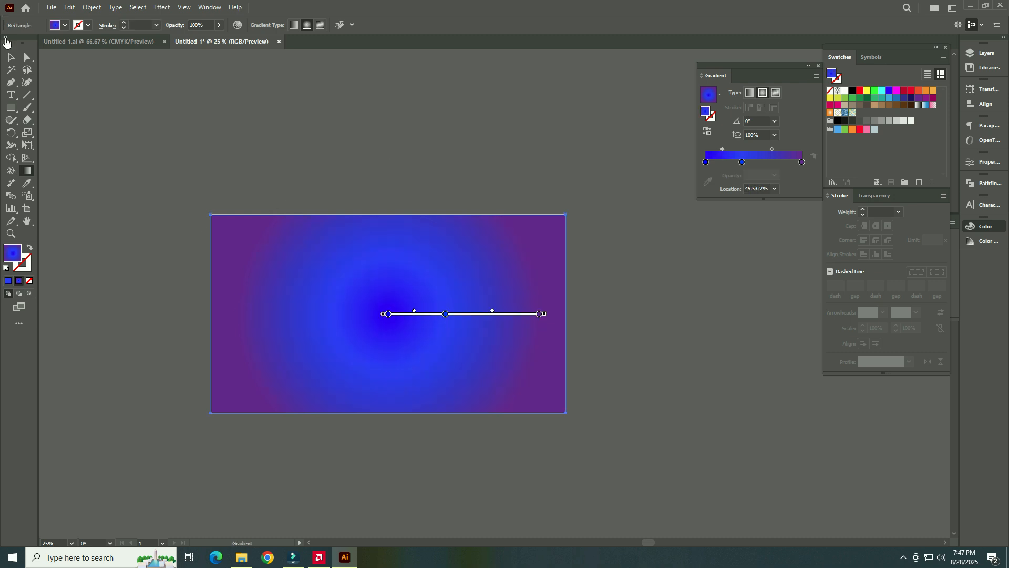
# Step: Send the gradient rectangle behind the whole logo as its background and deselect it
pyautogui.click(11, 56)
pyautogui.rightClick(388, 378)
pyautogui.moveTo(473, 325)
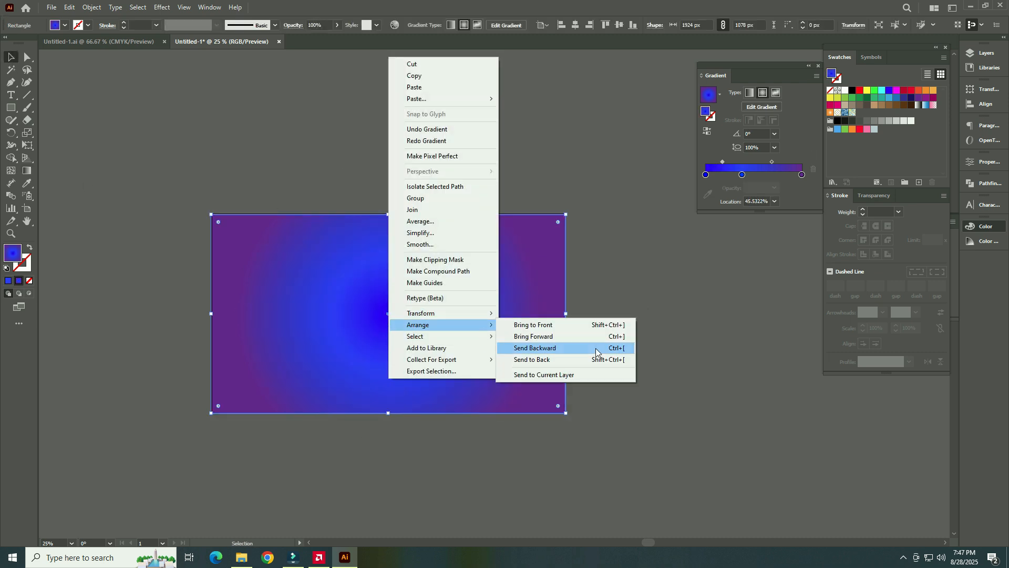
pyautogui.click(592, 348)
pyautogui.rightClick(534, 285)
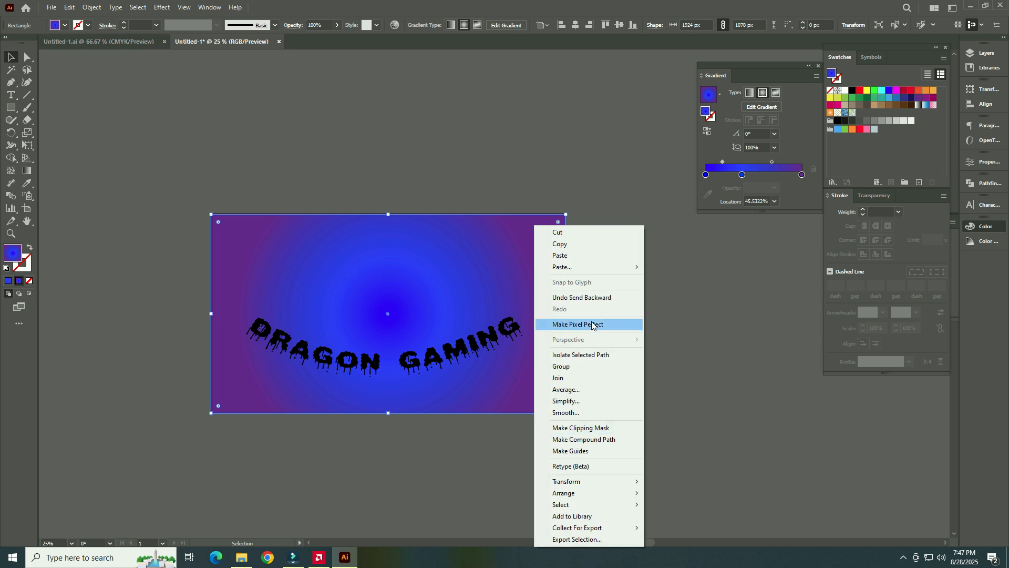
pyautogui.click(678, 528)
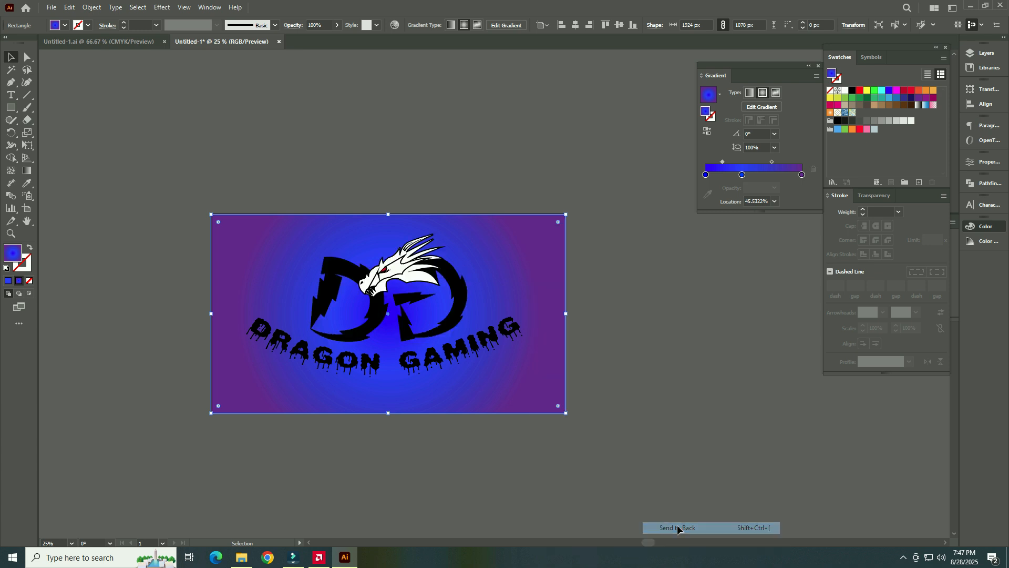
pyautogui.hotkey('ctrl', 'shift', 'a')
# Step: Recolour the curved DRAGON GAMING text a bright crimson red
pyautogui.click(343, 268)
pyautogui.click(325, 352)
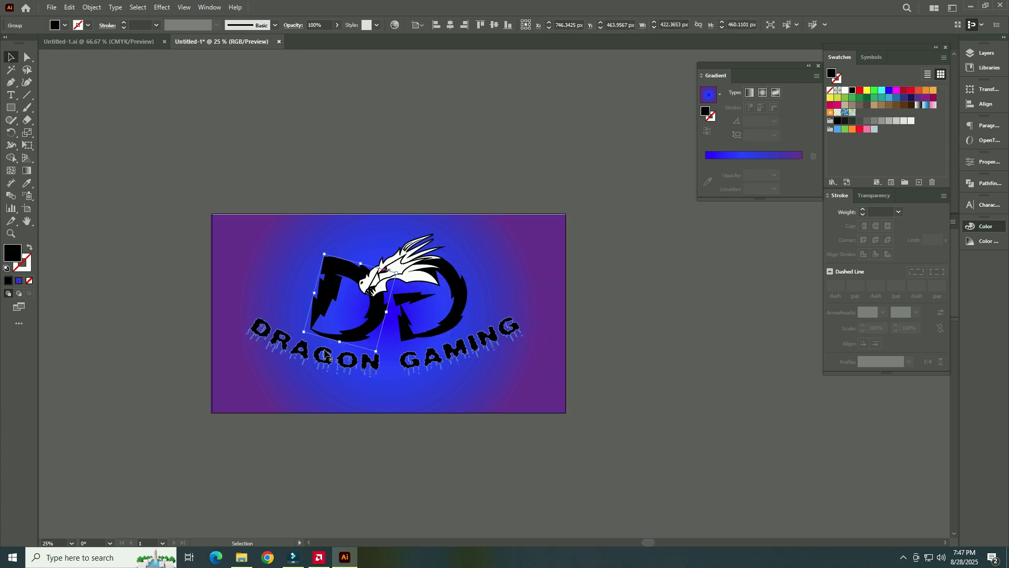
pyautogui.doubleClick(11, 255)
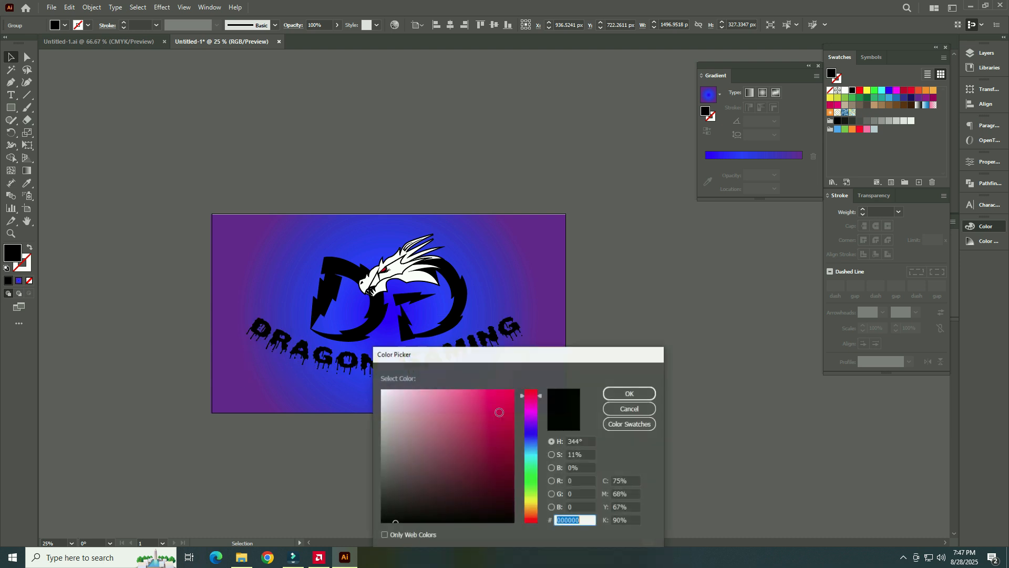
pyautogui.moveTo(500, 412); pyautogui.dragTo(518, 375)
pyautogui.click(625, 394)
pyautogui.click(576, 506)
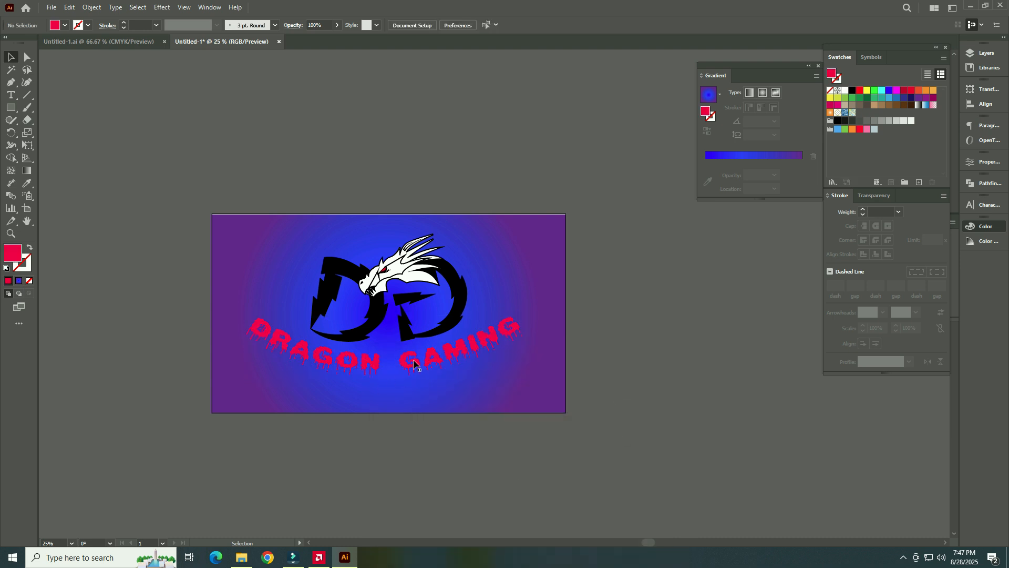
# Step: Draw a wavy vertical path below the dragon's mouth with the Pen tool, using no fill and a 16 pt crimson stroke
pyautogui.scroll(2, 372, 351)
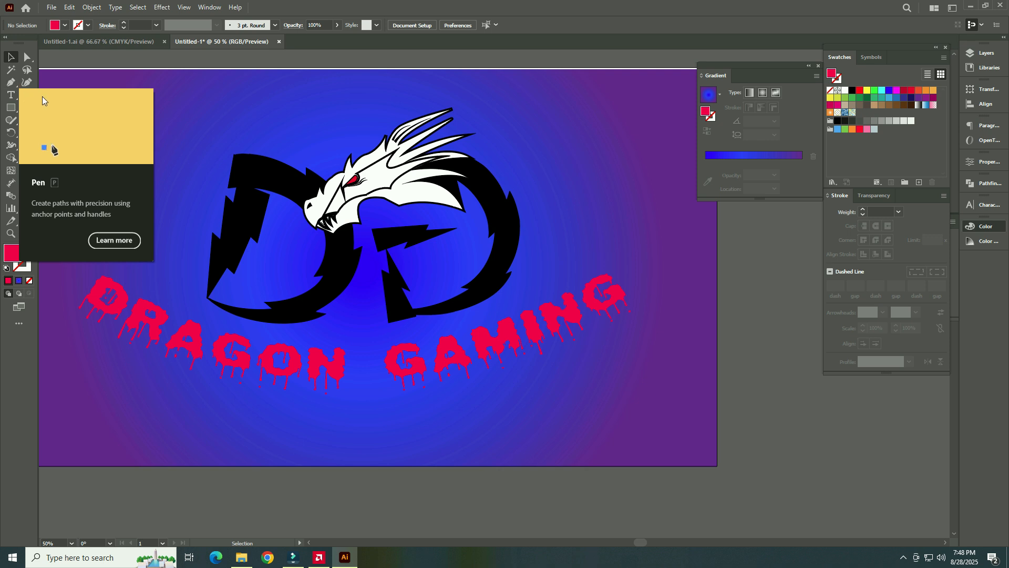
pyautogui.click(27, 97)
pyautogui.scroll(3, 311, 255)
pyautogui.press('p')
pyautogui.hotkey('shift', 'x')
pyautogui.click(296, 207)
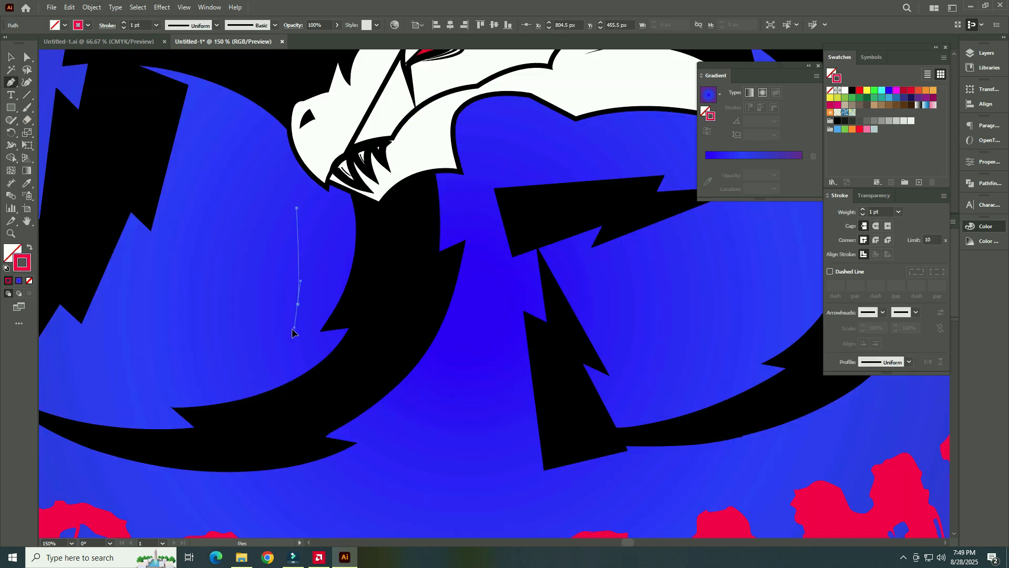
pyautogui.moveTo(288, 378)
pyautogui.mouseDown()
pyautogui.moveTo(282, 406)
pyautogui.moveTo(273, 394)
pyautogui.moveTo(294, 392)
pyautogui.mouseUp()
pyautogui.click(297, 305)
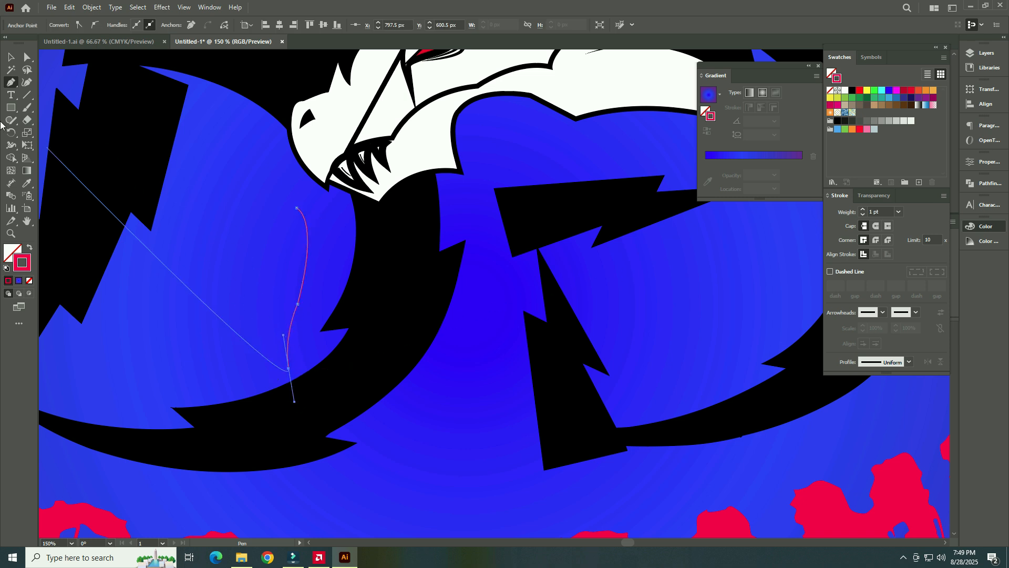
pyautogui.write('14')
pyautogui.press('Return')
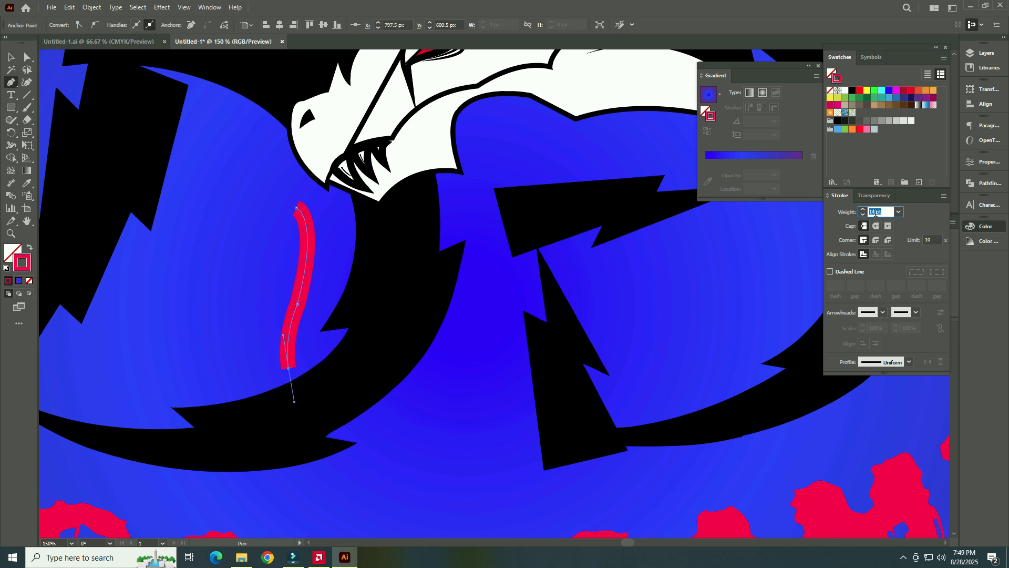
pyautogui.scroll(5, 875, 213)
# Step: Taper the drip's upper end to a point with the Width tool and give the stroke a round cap
pyautogui.click(10, 147)
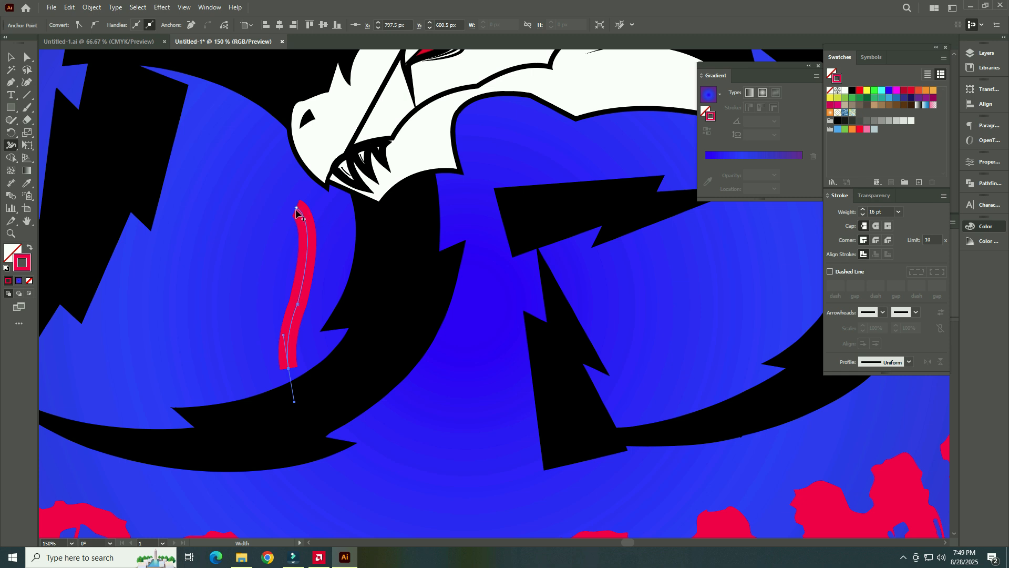
pyautogui.moveTo(303, 205); pyautogui.dragTo(297, 208)
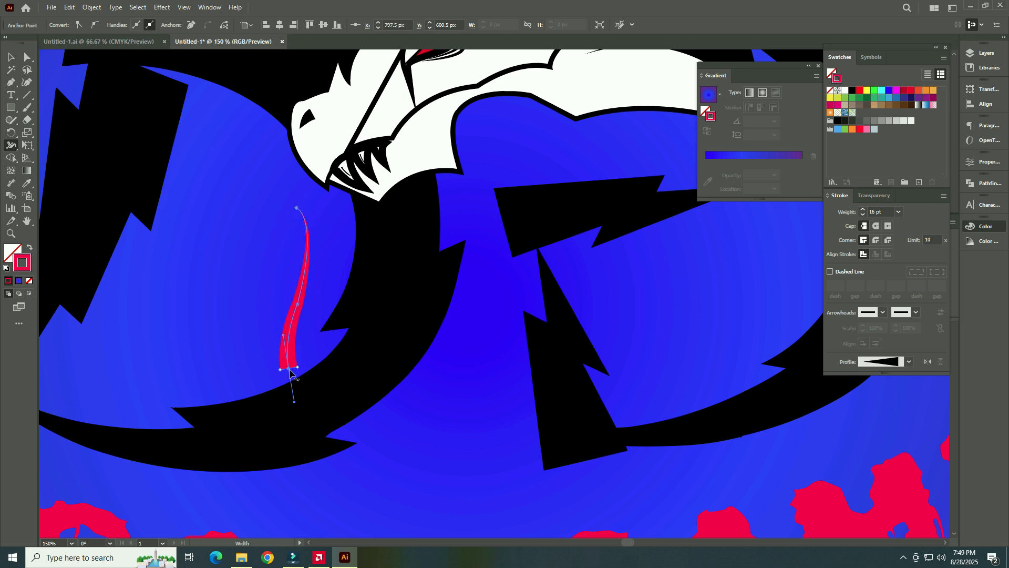
pyautogui.click(875, 226)
# Step: Move the tapered drip beneath the dragon's mouth and undo the trial copy with its resizing
pyautogui.click(13, 60)
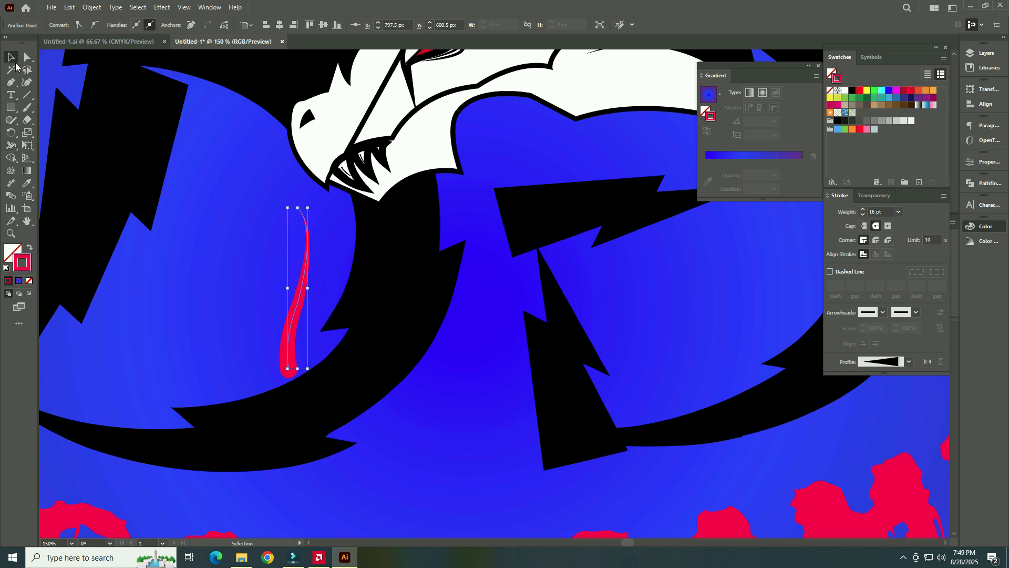
pyautogui.moveTo(296, 324)
pyautogui.mouseDown()
pyautogui.moveTo(347, 322)
pyautogui.moveTo(300, 298)
pyautogui.mouseUp()
pyautogui.moveTo(314, 349)
pyautogui.mouseDown()
pyautogui.moveTo(292, 291)
pyautogui.moveTo(316, 409)
pyautogui.mouseUp()
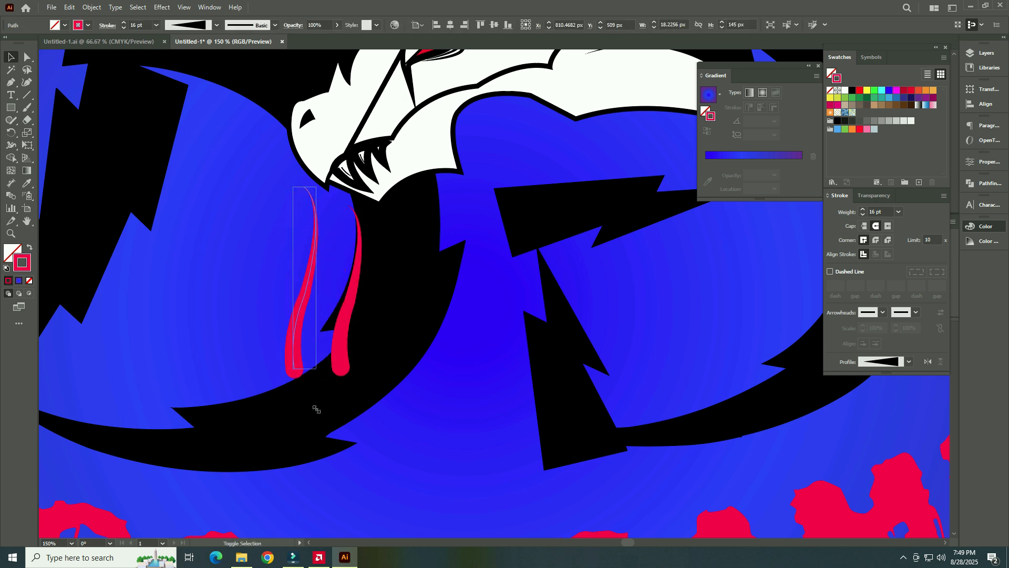
pyautogui.hotkey('ctrl', 'z')
pyautogui.hotkey('ctrl', 'z')
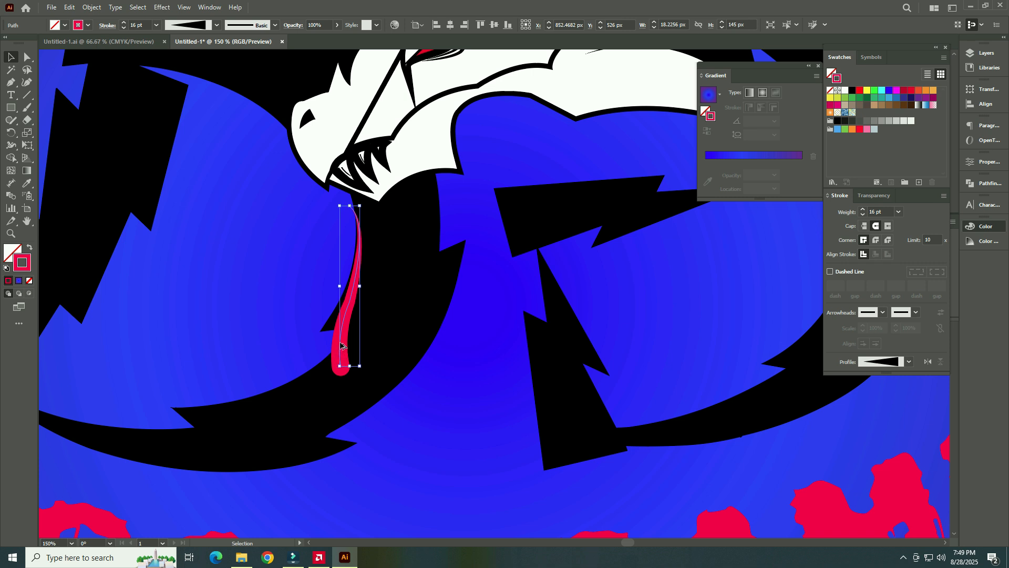
# Step: Copy the drip to the inside of the letter D and outline the copy's stroke
pyautogui.moveTo(340, 345); pyautogui.dragTo(289, 342)
pyautogui.rightClick(288, 342)
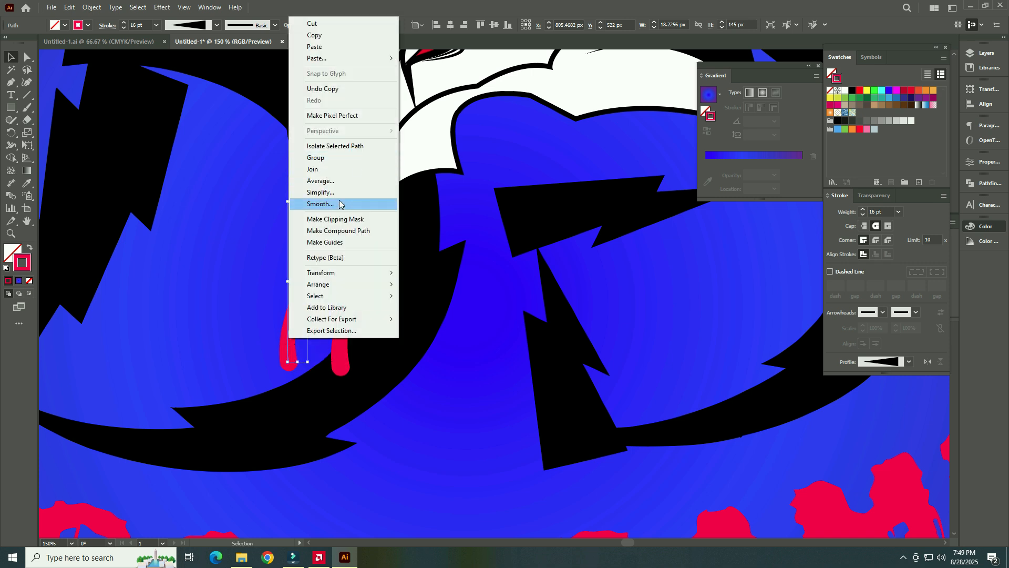
pyautogui.click(91, 7)
pyautogui.moveTo(169, 268)
pyautogui.click(263, 296)
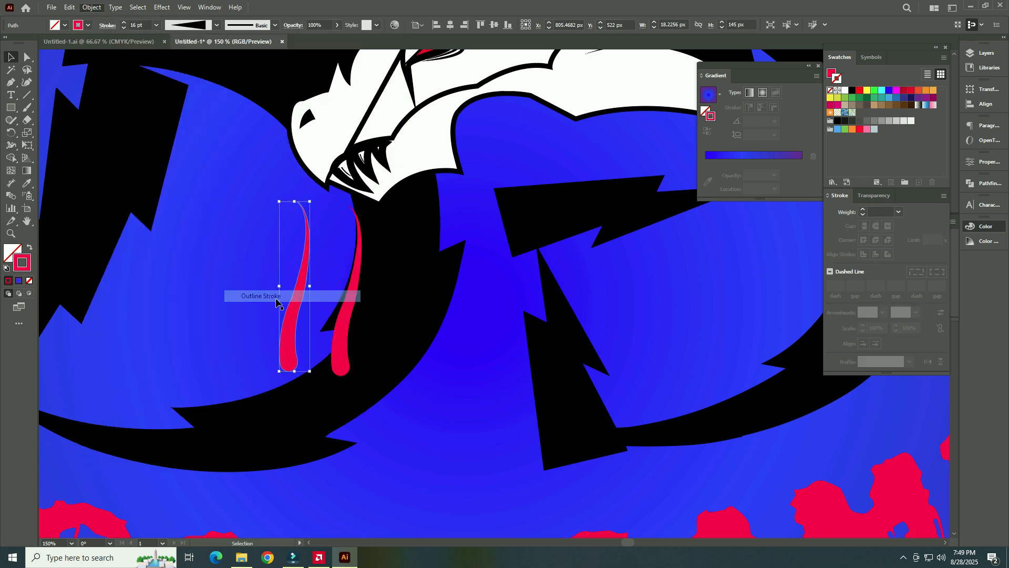
# Step: Resize and duplicate the outlined drip to make a small, a medium and a large drip at the dragon's mouth
pyautogui.moveTo(310, 372); pyautogui.dragTo(291, 341)
pyautogui.moveTo(281, 260)
pyautogui.mouseDown()
pyautogui.moveTo(337, 245)
pyautogui.moveTo(324, 244)
pyautogui.mouseUp()
pyautogui.moveTo(344, 353)
pyautogui.mouseDown()
pyautogui.moveTo(338, 321)
pyautogui.moveTo(331, 332)
pyautogui.mouseUp()
pyautogui.moveTo(320, 252); pyautogui.dragTo(404, 412)
pyautogui.hotkey('ctrl', 'z')
pyautogui.hotkey('ctrl', 'z')
pyautogui.moveTo(327, 249); pyautogui.dragTo(414, 397)
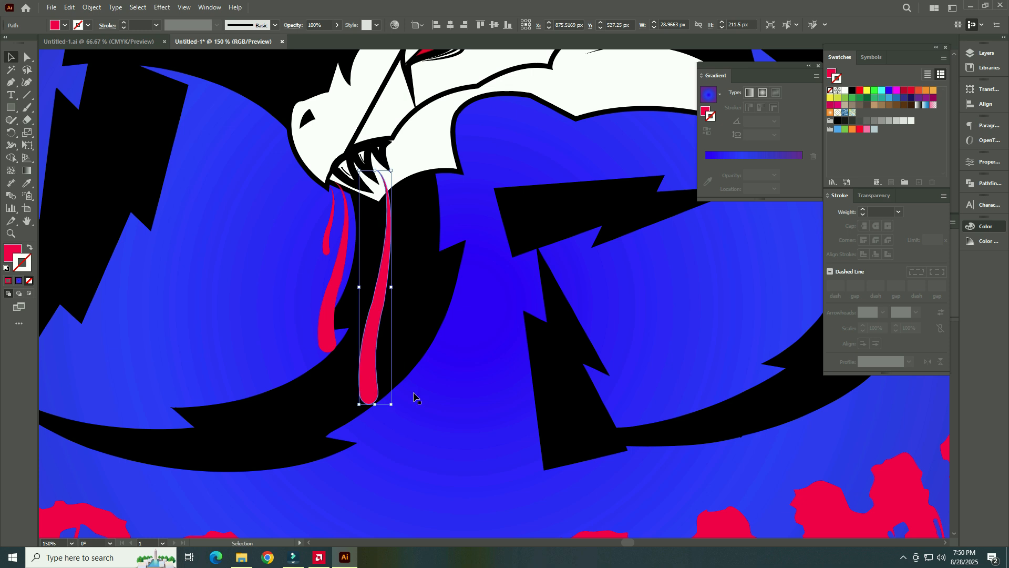
pyautogui.click(414, 394)
# Step: Arrange three drips of different lengths hanging from the dragon's lower jaw and delete the leftover small one
pyautogui.scroll(-3, 414, 394)
pyautogui.scroll(3, 414, 395)
pyautogui.moveTo(370, 367)
pyautogui.mouseDown()
pyautogui.moveTo(352, 361)
pyautogui.moveTo(383, 382)
pyautogui.moveTo(352, 397)
pyautogui.moveTo(359, 360)
pyautogui.moveTo(361, 368)
pyautogui.mouseUp()
pyautogui.hotkey('ctrl', 'z')
pyautogui.moveTo(351, 296); pyautogui.dragTo(362, 310)
pyautogui.moveTo(327, 244); pyautogui.dragTo(302, 404)
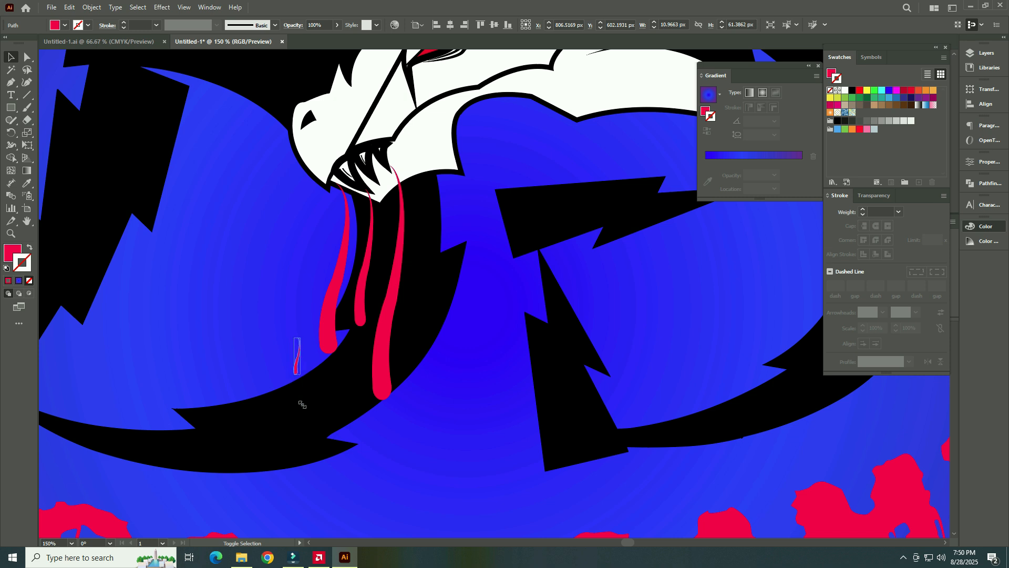
pyautogui.press('Delete')
# Step: Draw a crimson ellipse of about 33 by 73 px inside the D and convert its top anchor to a sharp point
pyautogui.click(10, 107)
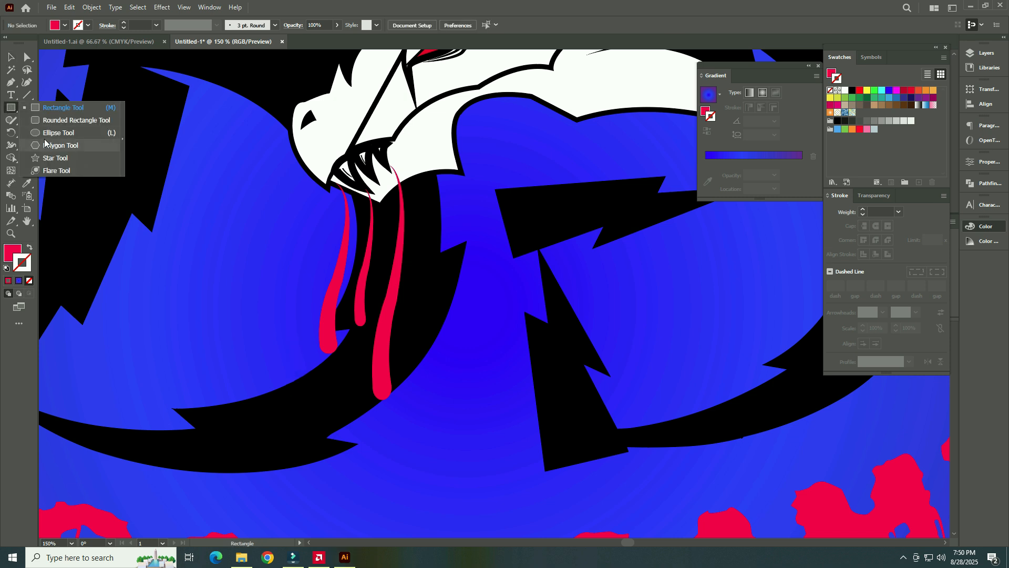
pyautogui.click(46, 133)
pyautogui.moveTo(251, 271)
pyautogui.mouseDown()
pyautogui.moveTo(229, 339)
pyautogui.moveTo(215, 352)
pyautogui.mouseUp()
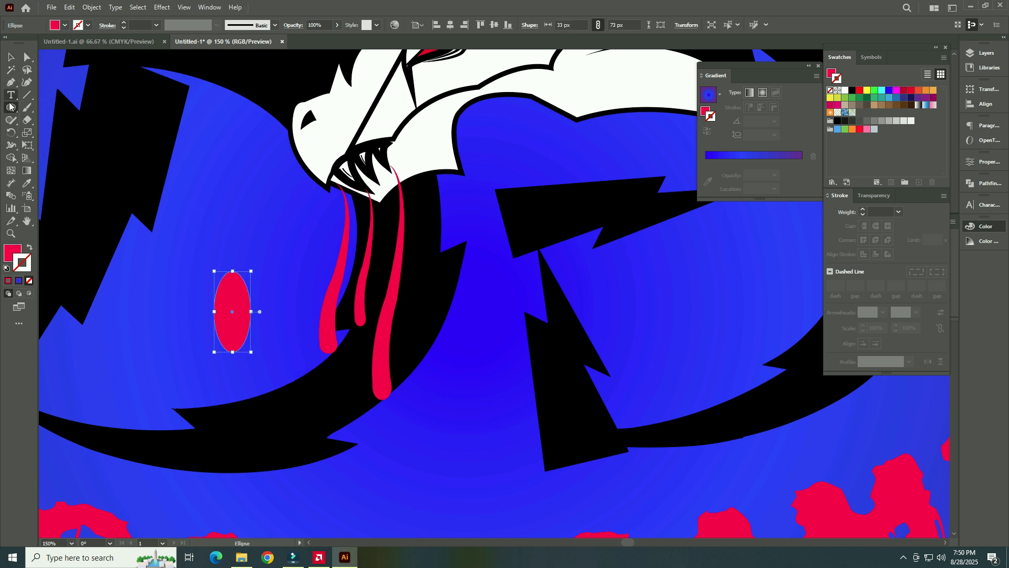
pyautogui.click(10, 105)
pyautogui.click(10, 83)
pyautogui.click(50, 121)
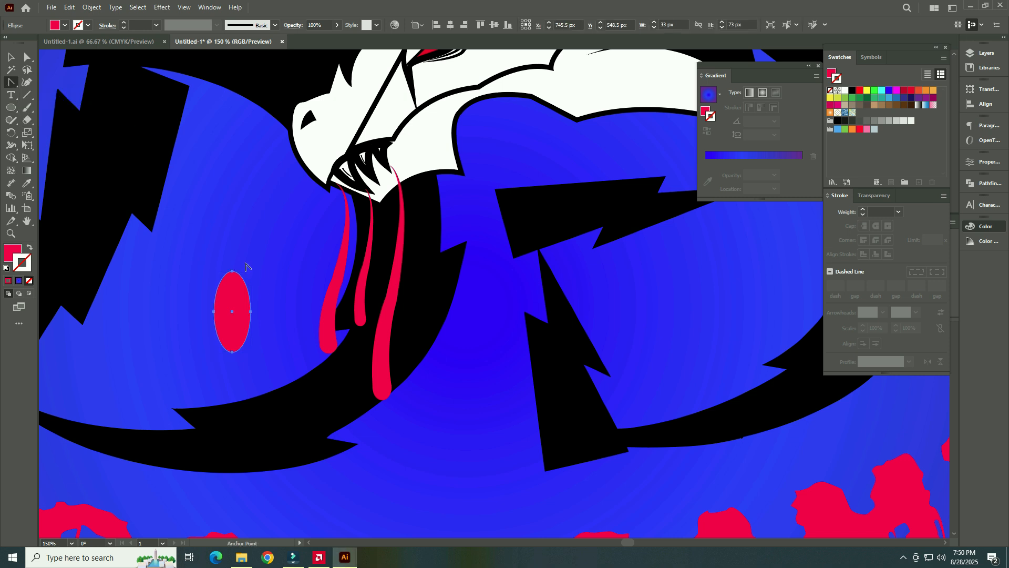
pyautogui.click(233, 272)
# Step: Shrink the pointed ellipse to about 8 by 17 px, tilt it slightly and place it beside the drips under the jaw
pyautogui.press('v')
pyautogui.moveTo(251, 352); pyautogui.dragTo(329, 218)
pyautogui.scroll(5, 389, 221)
pyautogui.moveTo(110, 205); pyautogui.dragTo(307, 318)
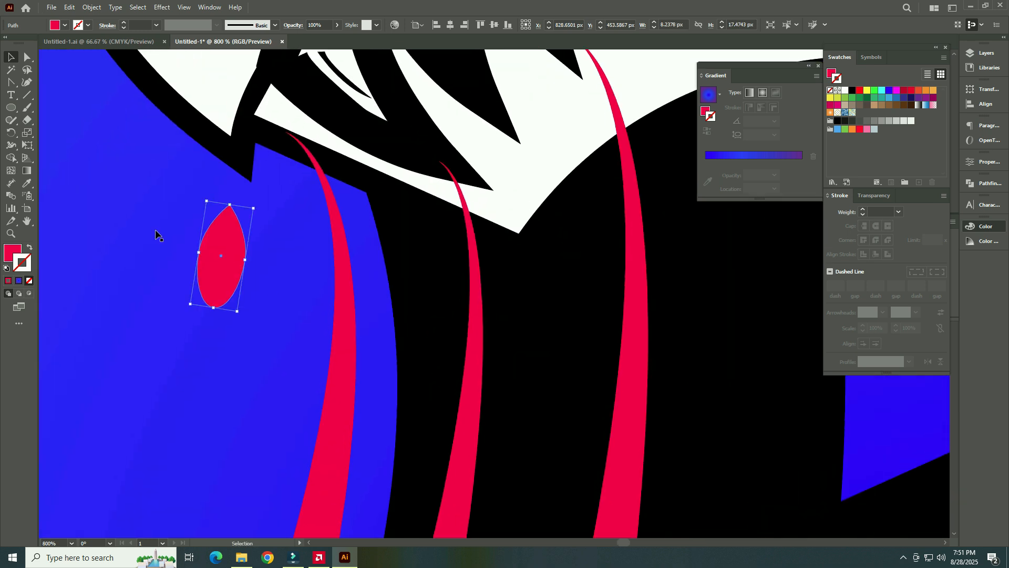
# Step: Reshape the ellipse into a blood drop by pulling its tip up and sideways and widening its rounded base
pyautogui.press('a')
pyautogui.moveTo(230, 209); pyautogui.dragTo(236, 205)
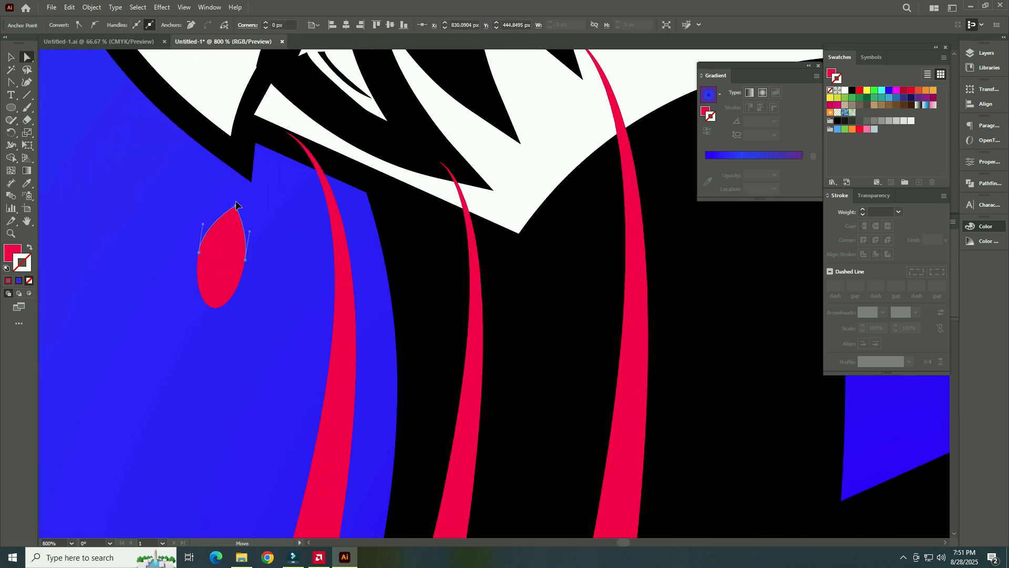
pyautogui.click(214, 308)
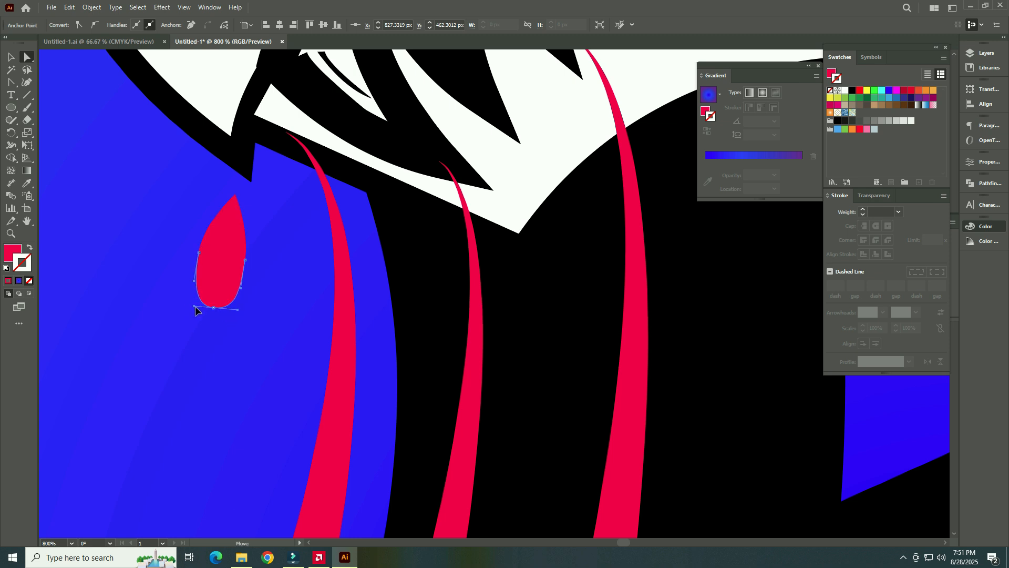
pyautogui.click(220, 276)
pyautogui.moveTo(236, 199); pyautogui.dragTo(249, 199)
pyautogui.click(225, 266)
# Step: Duplicate the blood drop at several spots around and between the drips, varying the size and tilt of the copies
pyautogui.moveTo(229, 265); pyautogui.dragTo(412, 401)
pyautogui.moveTo(430, 333); pyautogui.dragTo(403, 426)
pyautogui.scroll(-2, 570, 334)
pyautogui.scroll(-3, 567, 332)
pyautogui.moveTo(403, 377); pyautogui.dragTo(419, 374)
pyautogui.moveTo(414, 427); pyautogui.dragTo(378, 425)
pyautogui.scroll(-5, 371, 237)
pyautogui.moveTo(372, 259); pyautogui.dragTo(539, 237)
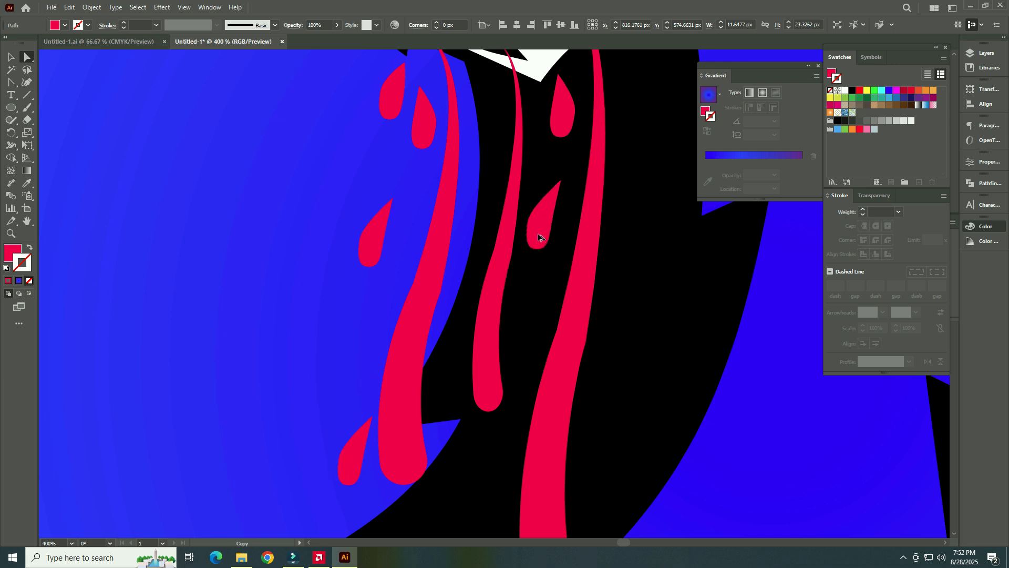
# Step: Straighten the tip of the blood drop between the two longer drips and place a copy beneath the middle drip
pyautogui.moveTo(561, 182); pyautogui.dragTo(540, 176)
pyautogui.moveTo(546, 259); pyautogui.dragTo(479, 502)
pyautogui.scroll(-1, 599, 442)
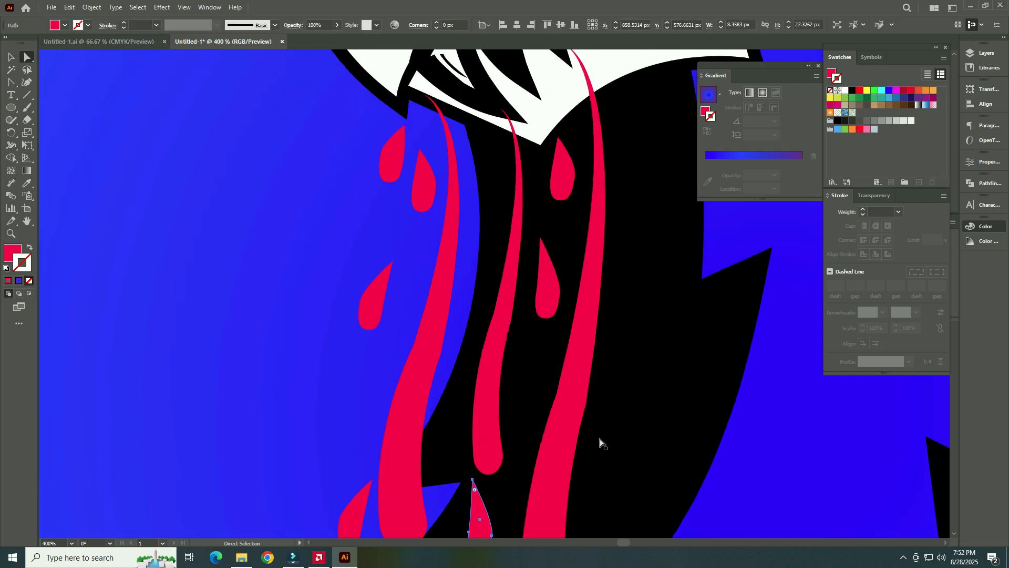
# Step: Fill the dragon's front fang group with crimson f90d50
pyautogui.scroll(1, 401, 215)
pyautogui.press('v')
pyautogui.click(476, 164)
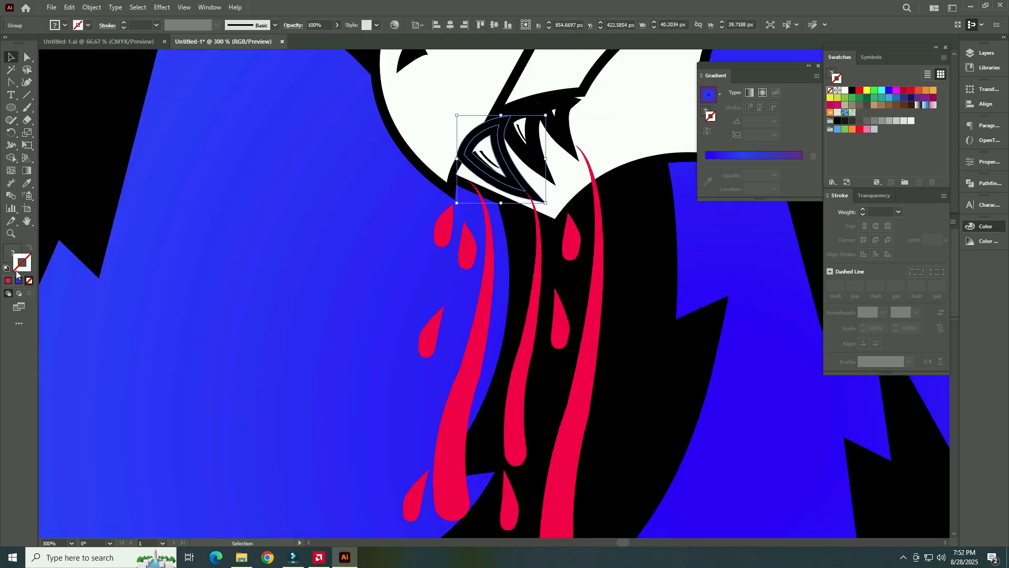
pyautogui.click(13, 252)
pyautogui.doubleClick(13, 252)
pyautogui.moveTo(439, 407); pyautogui.dragTo(519, 394)
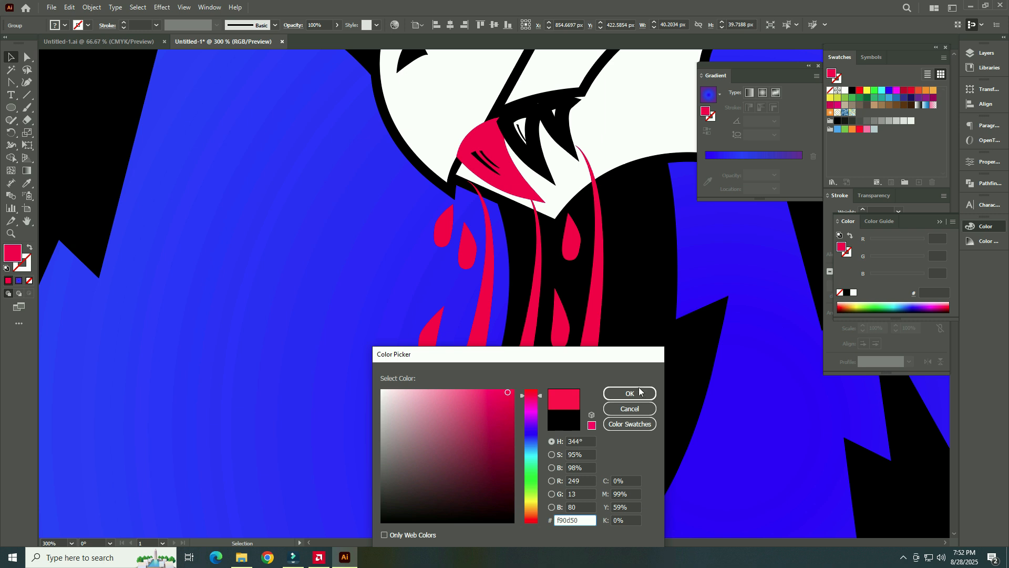
pyautogui.click(637, 393)
# Step: Move the front fang group onto the blue area beside the head and give it a crimson outline with no fill
pyautogui.moveTo(479, 157); pyautogui.dragTo(287, 284)
pyautogui.click(24, 268)
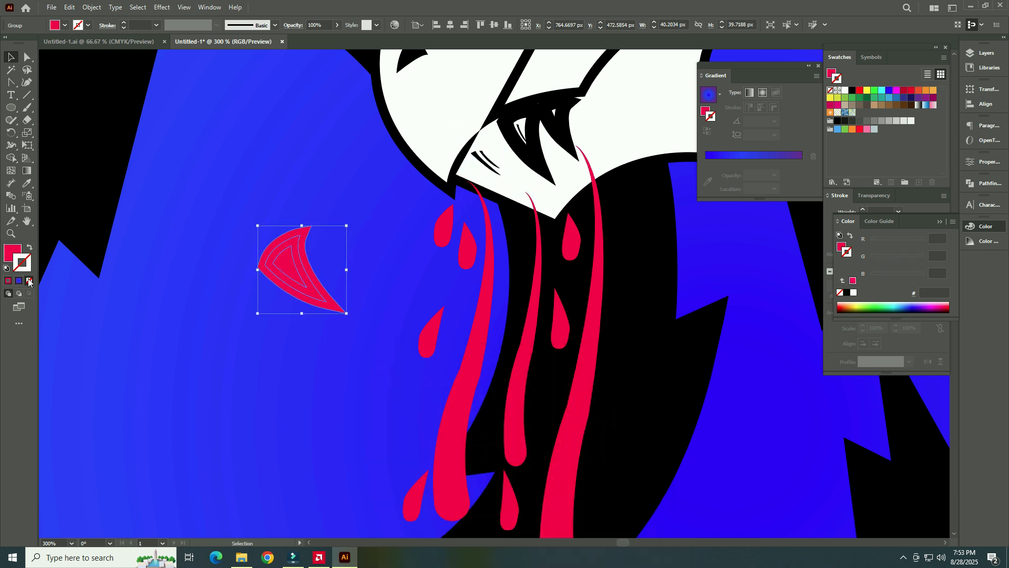
pyautogui.click(9, 281)
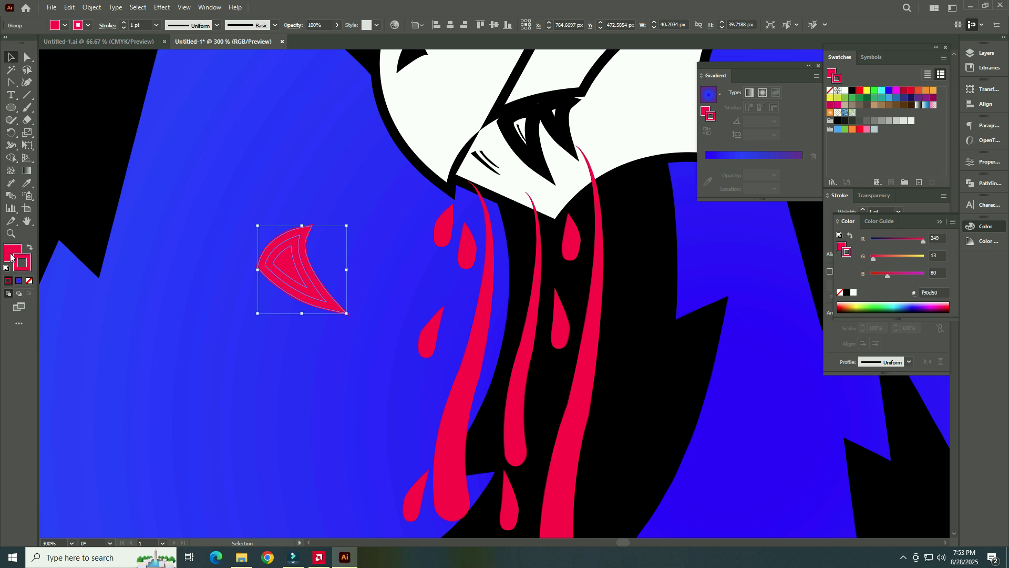
pyautogui.click(11, 254)
pyautogui.click(30, 281)
# Step: Ungroup the outlined fang and separate its outer compound path from the single inner path
pyautogui.rightClick(287, 284)
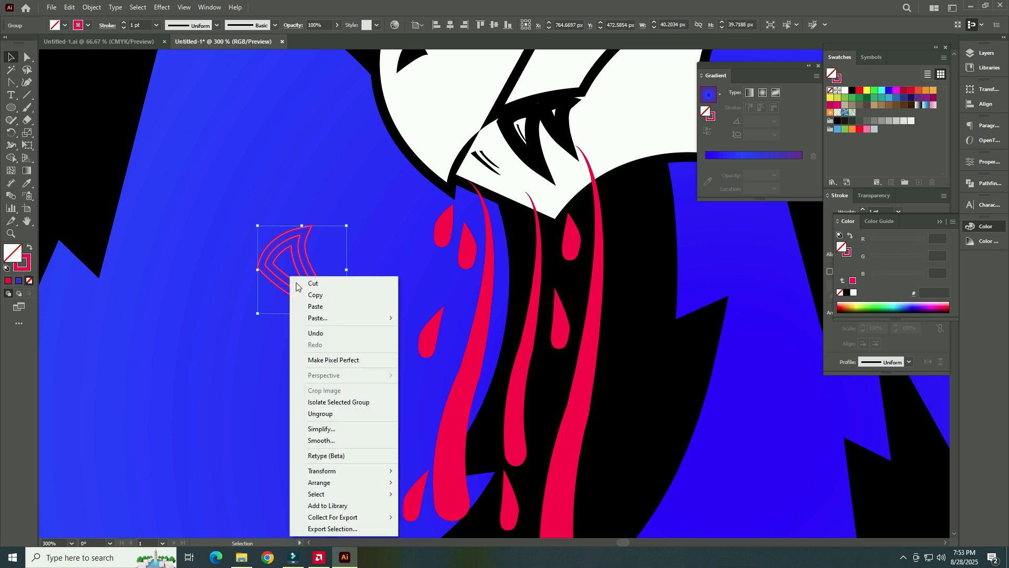
pyautogui.click(336, 413)
pyautogui.moveTo(292, 284); pyautogui.dragTo(300, 283)
pyautogui.moveTo(177, 327); pyautogui.dragTo(200, 343)
pyautogui.rightClick(205, 321)
pyautogui.click(226, 345)
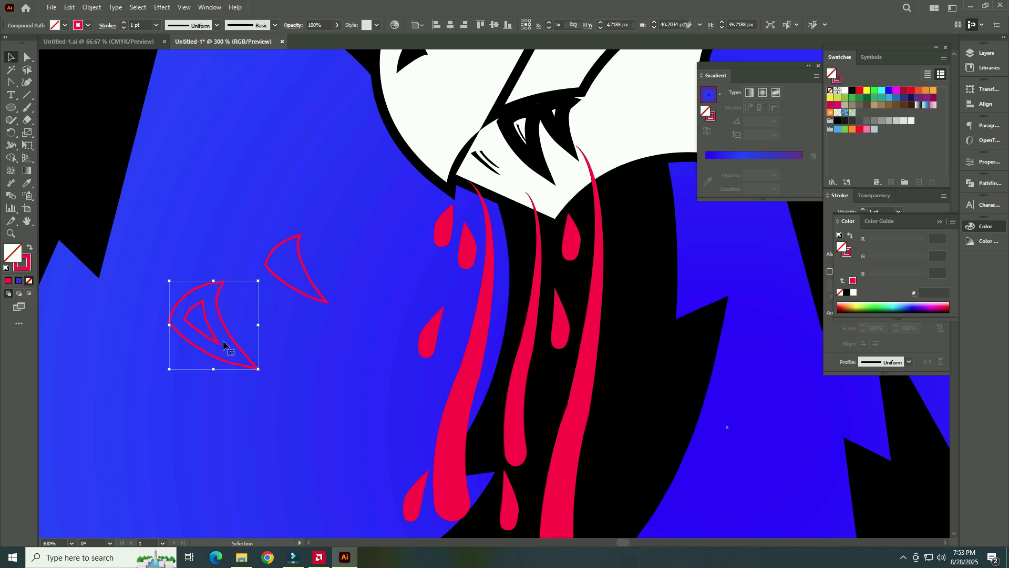
pyautogui.doubleClick(226, 330)
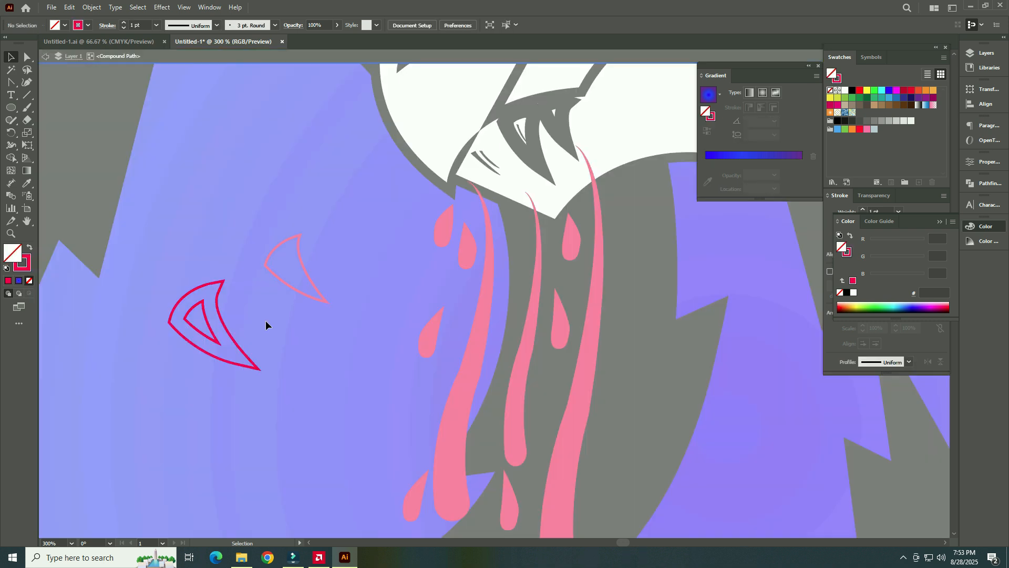
pyautogui.doubleClick(146, 467)
# Step: Place the single inner fang path back over the dragon's front fang and fill it with crimson f90d50
pyautogui.moveTo(291, 287); pyautogui.dragTo(541, 179)
pyautogui.doubleClick(11, 253)
pyautogui.click(637, 390)
pyautogui.click(504, 180)
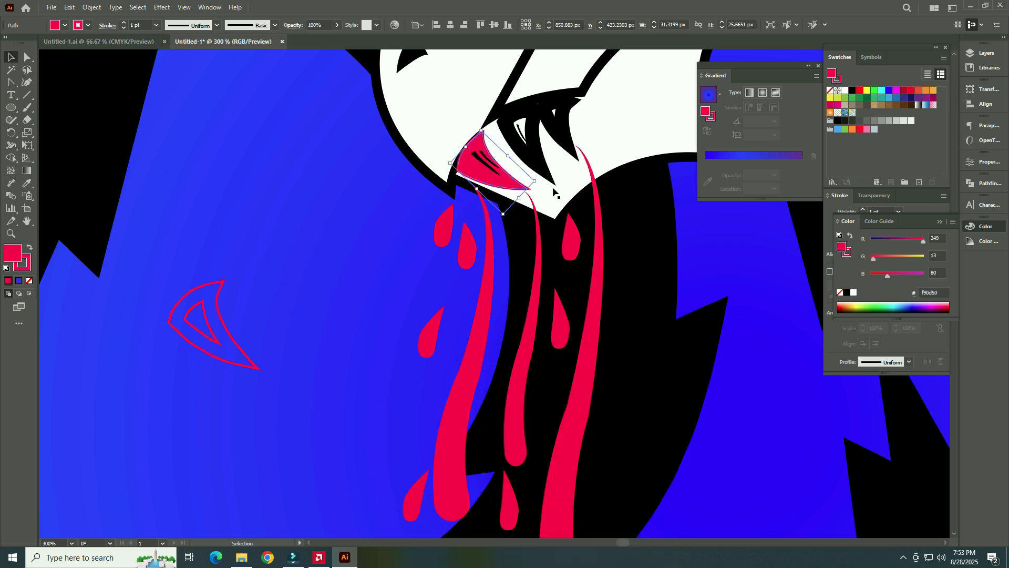
pyautogui.moveTo(482, 131); pyautogui.dragTo(479, 129)
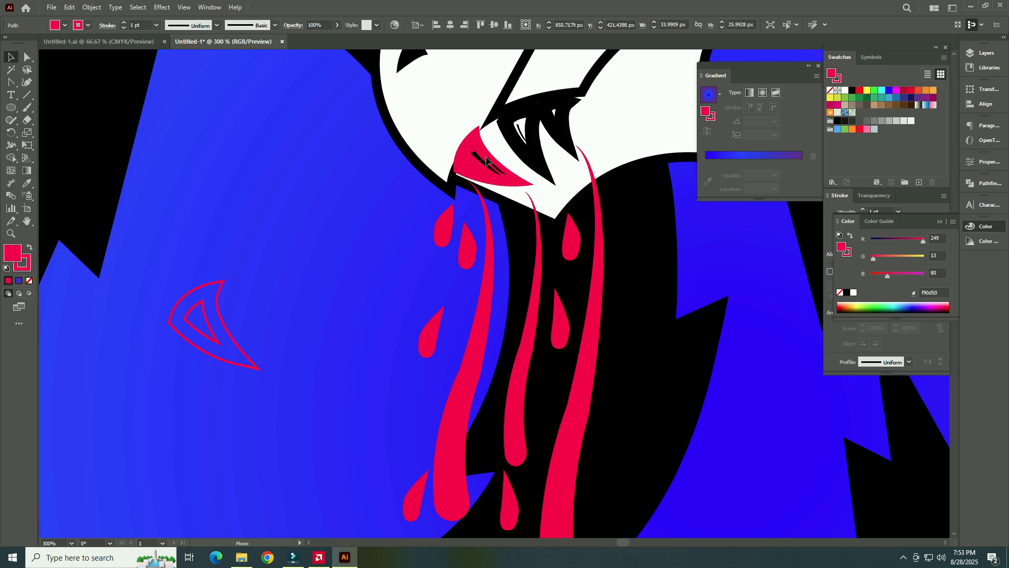
pyautogui.doubleClick(475, 142)
pyautogui.hotkey('ctrl', 'z')
pyautogui.hotkey('ctrl', 'z')
pyautogui.hotkey('ctrl', 'z')
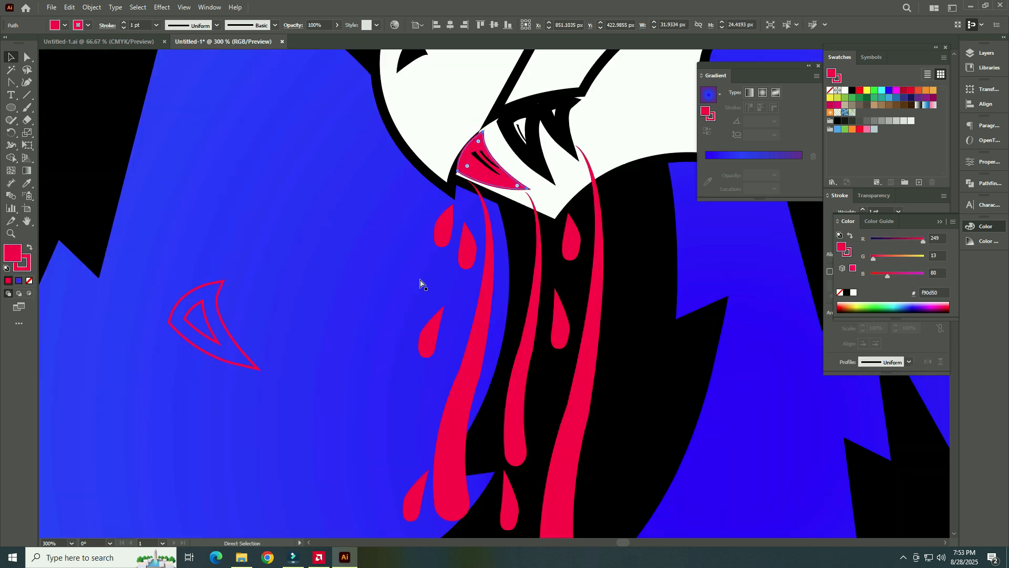
pyautogui.doubleClick(475, 143)
pyautogui.press('Escape')
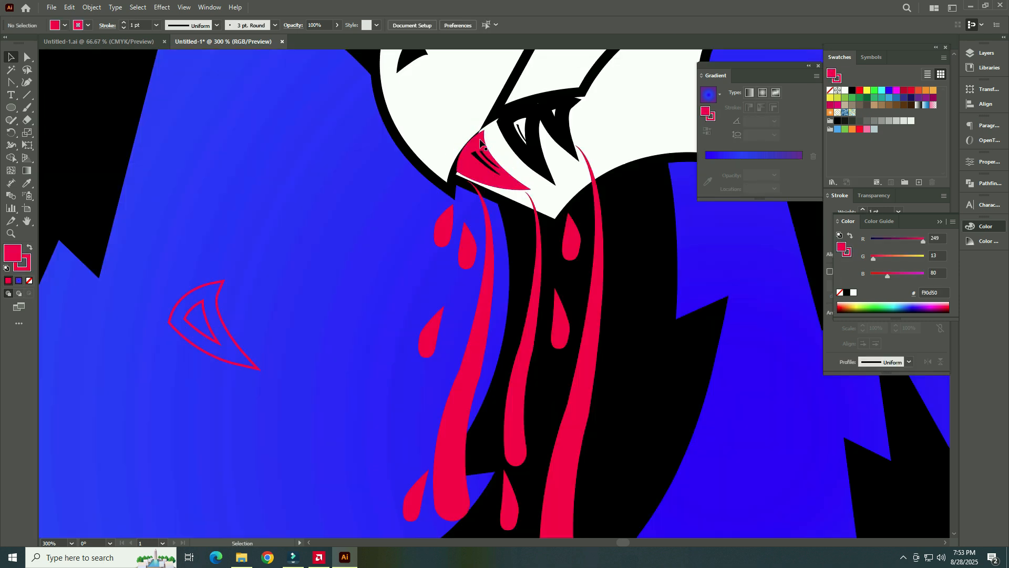
# Step: Enlarge the crimson front fang shape to about 34 by 29 px so it fits the mouth outline
pyautogui.moveTo(480, 138)
pyautogui.mouseDown()
pyautogui.moveTo(477, 148)
pyautogui.moveTo(481, 136)
pyautogui.mouseUp()
pyautogui.click(26, 57)
pyautogui.click(374, 259)
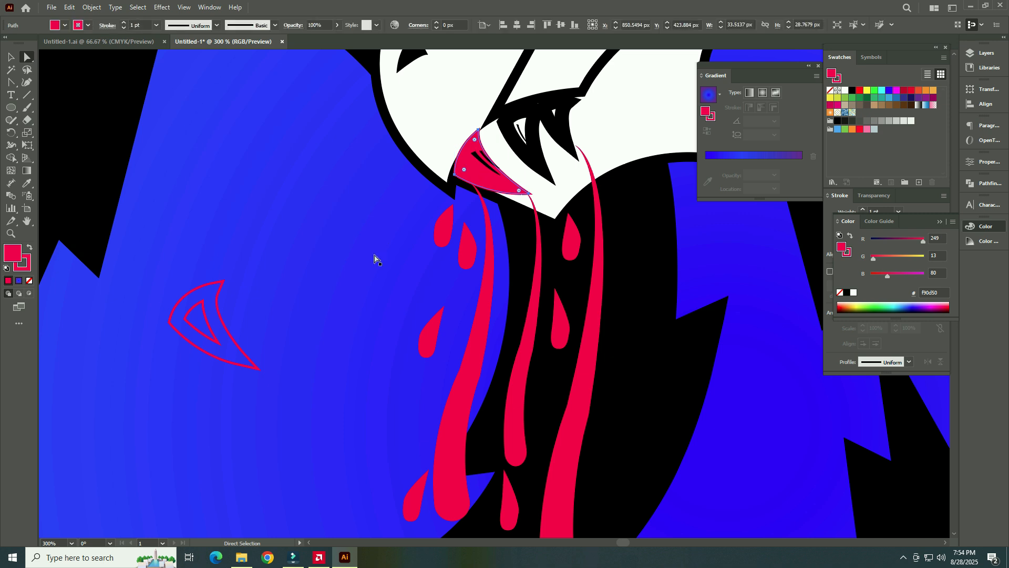
pyautogui.scroll(-4, 374, 258)
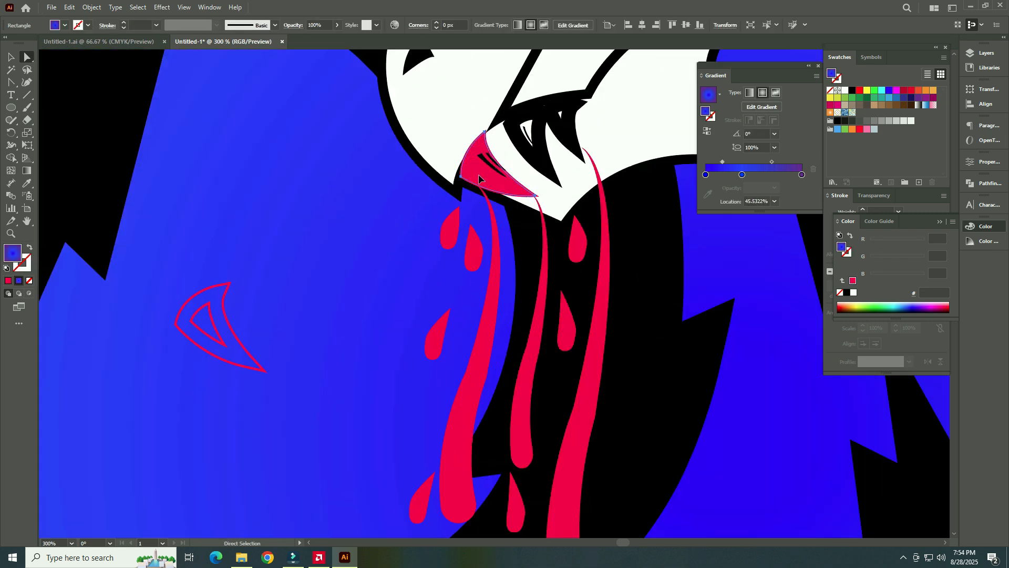
pyautogui.click(462, 181)
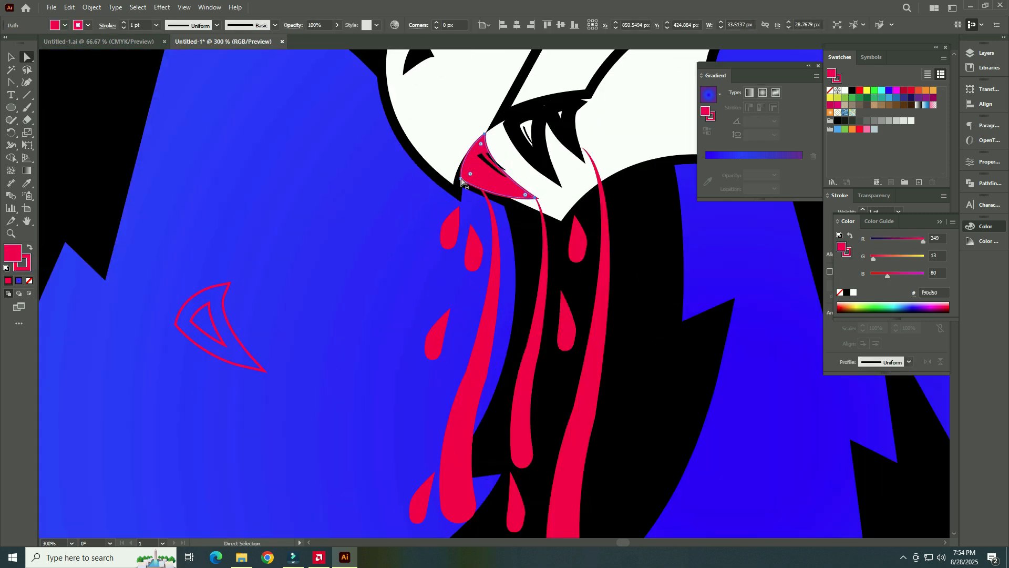
# Step: Move one black highlight mark to the lower part of the crimson fang, flatten its tilt and fill it white
pyautogui.click(494, 169)
pyautogui.press('v')
pyautogui.moveTo(486, 167); pyautogui.dragTo(477, 180)
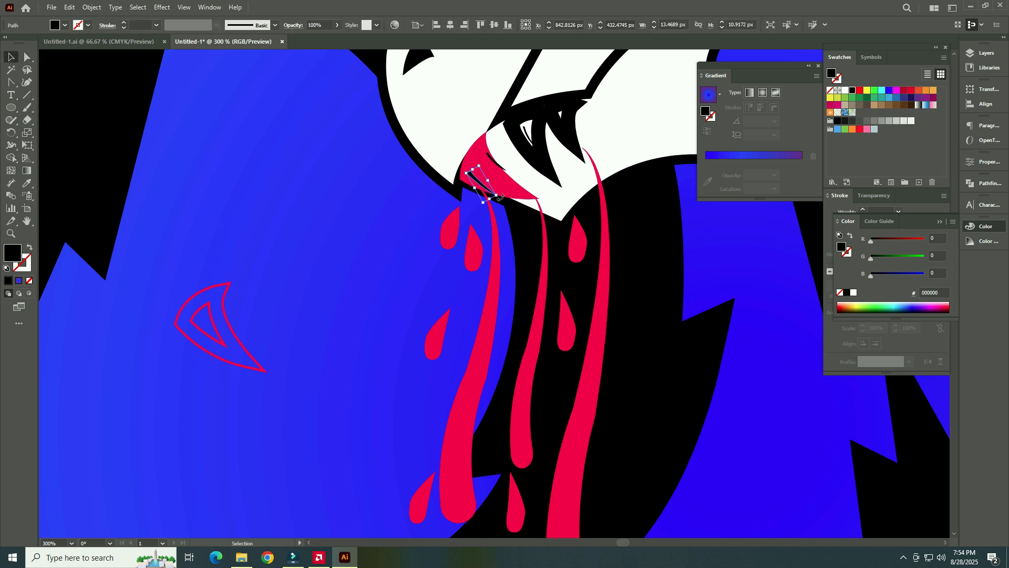
pyautogui.press('Right')
pyautogui.press('Up')
pyautogui.doubleClick(13, 250)
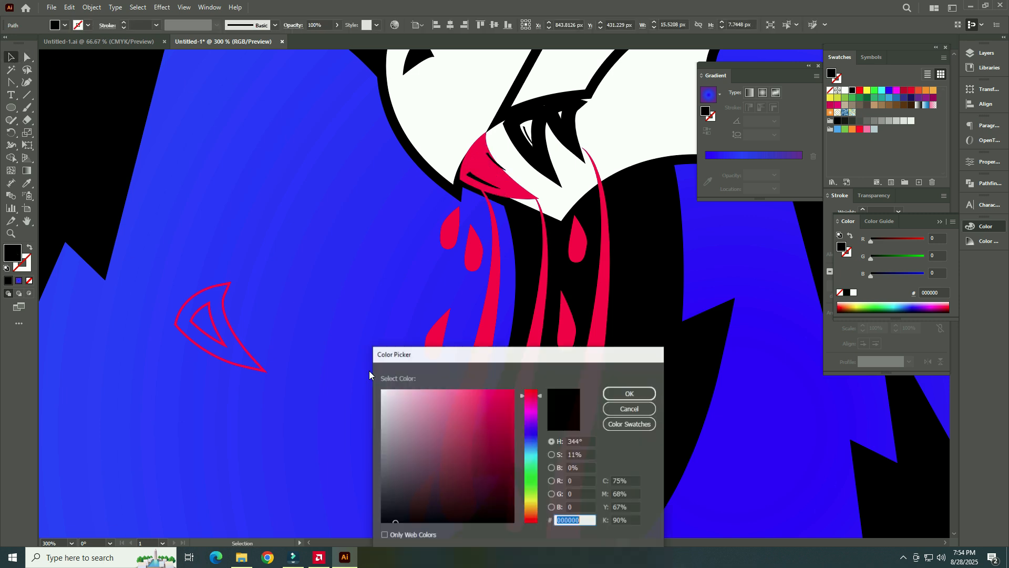
pyautogui.moveTo(406, 426); pyautogui.dragTo(377, 366)
pyautogui.click(629, 394)
# Step: Fill the remaining black highlight mark on the front fang with white
pyautogui.hotkey('ctrl', 'z')
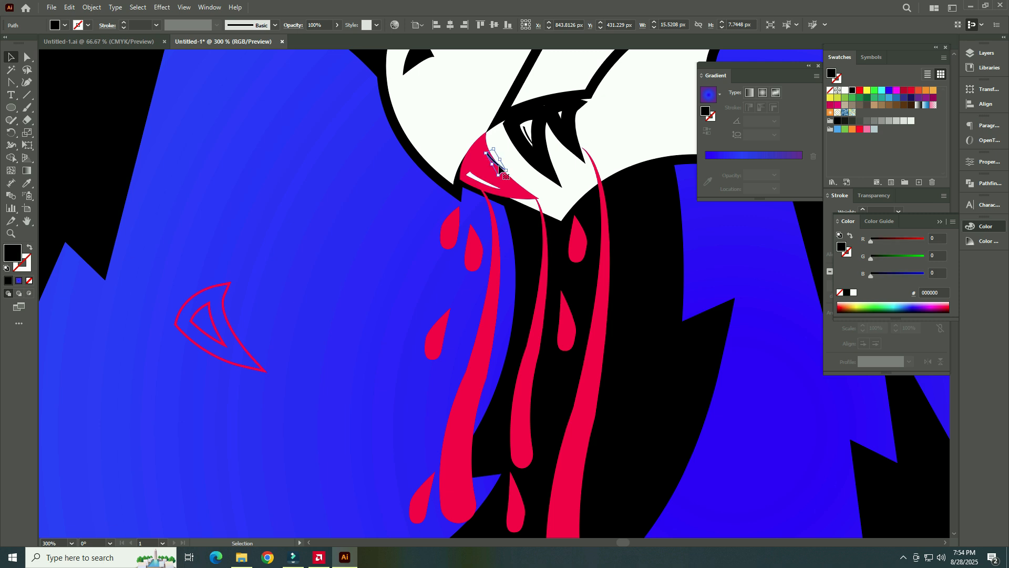
pyautogui.click(505, 189)
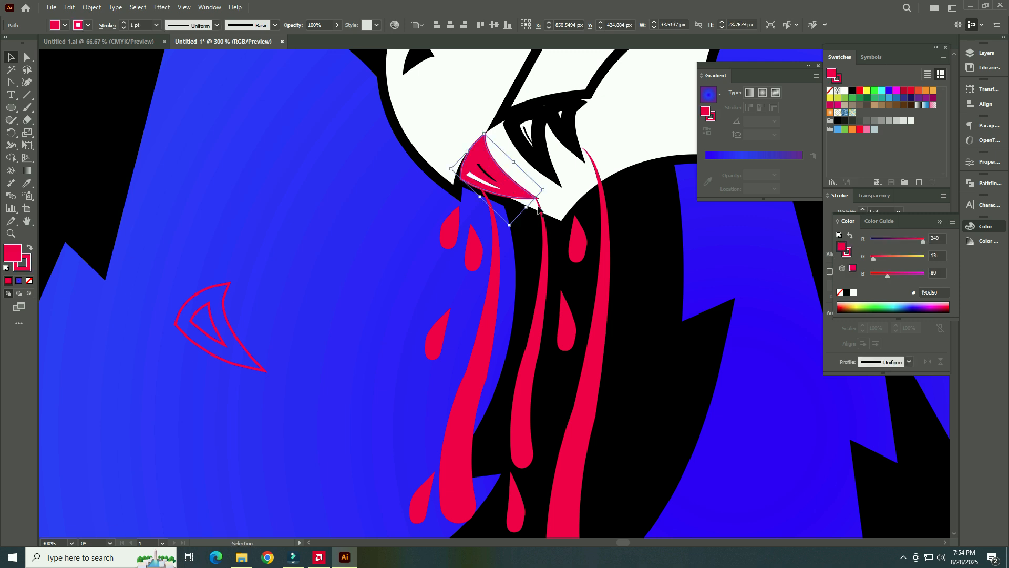
pyautogui.click(486, 176)
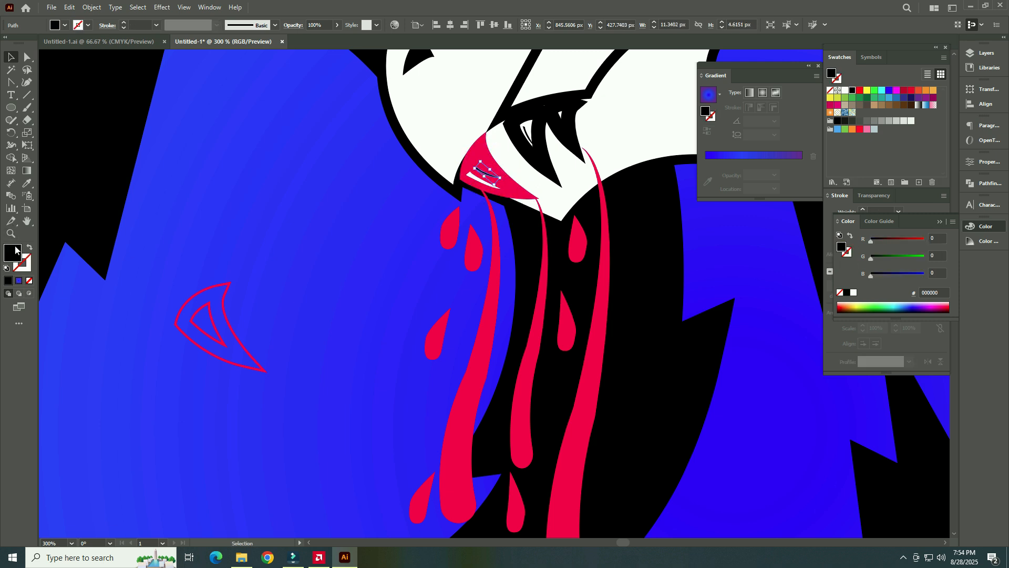
pyautogui.doubleClick(14, 254)
pyautogui.moveTo(395, 410); pyautogui.dragTo(381, 386)
pyautogui.click(628, 390)
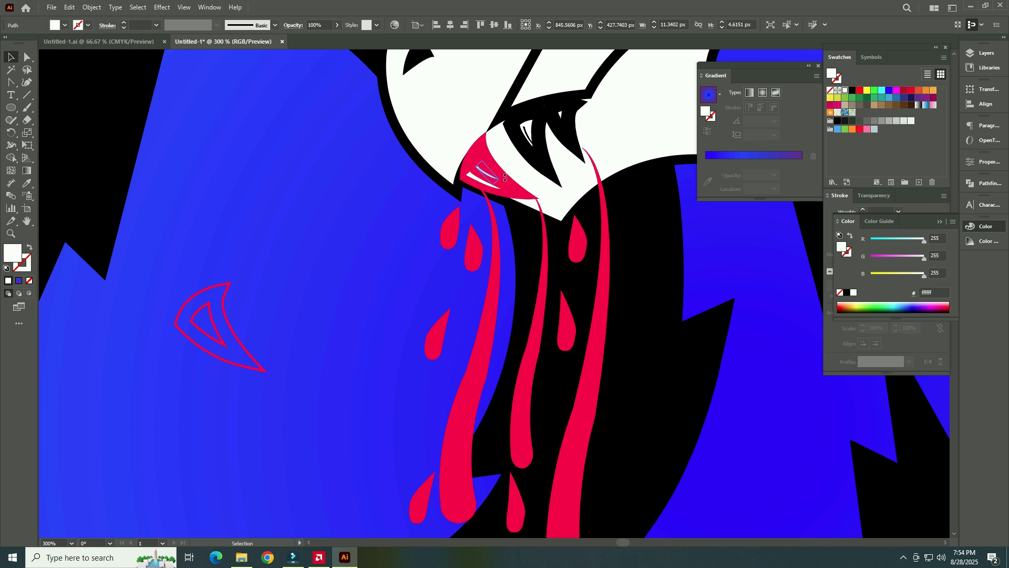
pyautogui.click(365, 259)
# Step: Recolor the second fang group crimson by sampling the fill of a blood drop with the Eyedropper
pyautogui.scroll(-4, 371, 261)
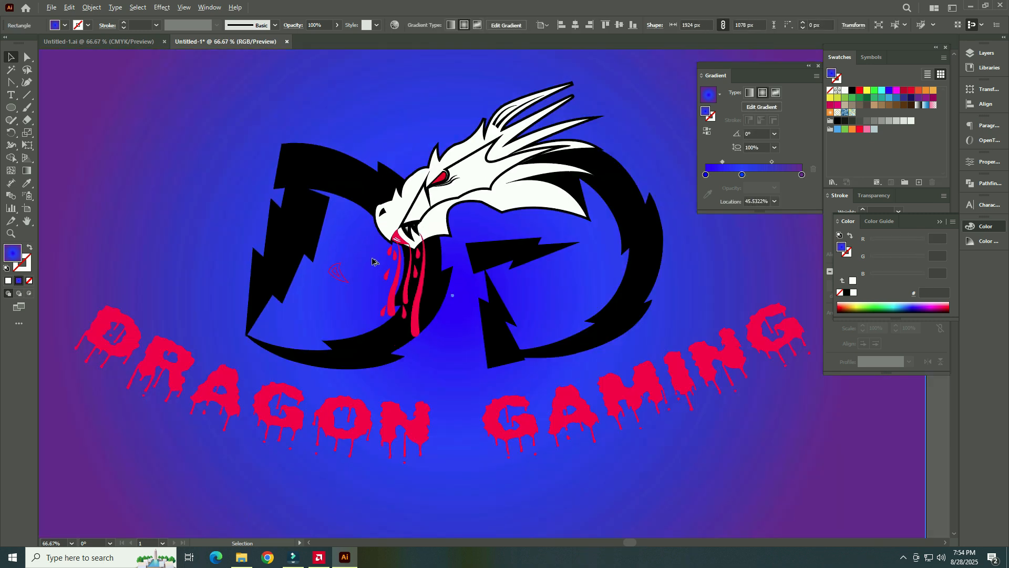
pyautogui.scroll(4, 372, 262)
pyautogui.click(486, 203)
pyautogui.moveTo(517, 196); pyautogui.dragTo(454, 167)
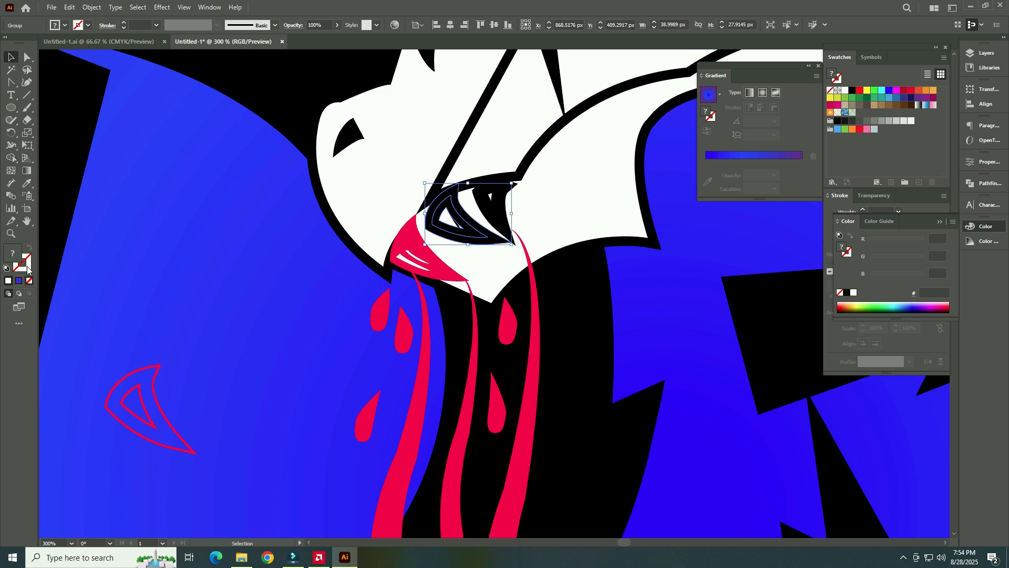
pyautogui.click(27, 183)
pyautogui.click(382, 317)
pyautogui.press('v')
# Step: Ungroup the second fang, set its inner piece aside, and rotate and resize the outer piece to about 26 by 34 px over the fang
pyautogui.moveTo(463, 237); pyautogui.dragTo(436, 203)
pyautogui.rightClick(235, 339)
pyautogui.click(265, 215)
pyautogui.moveTo(501, 271); pyautogui.dragTo(510, 275)
pyautogui.moveTo(473, 246)
pyautogui.mouseDown()
pyautogui.moveTo(440, 253)
pyautogui.moveTo(462, 243)
pyautogui.mouseUp()
pyautogui.moveTo(475, 187); pyautogui.dragTo(468, 194)
pyautogui.moveTo(489, 273); pyautogui.dragTo(453, 249)
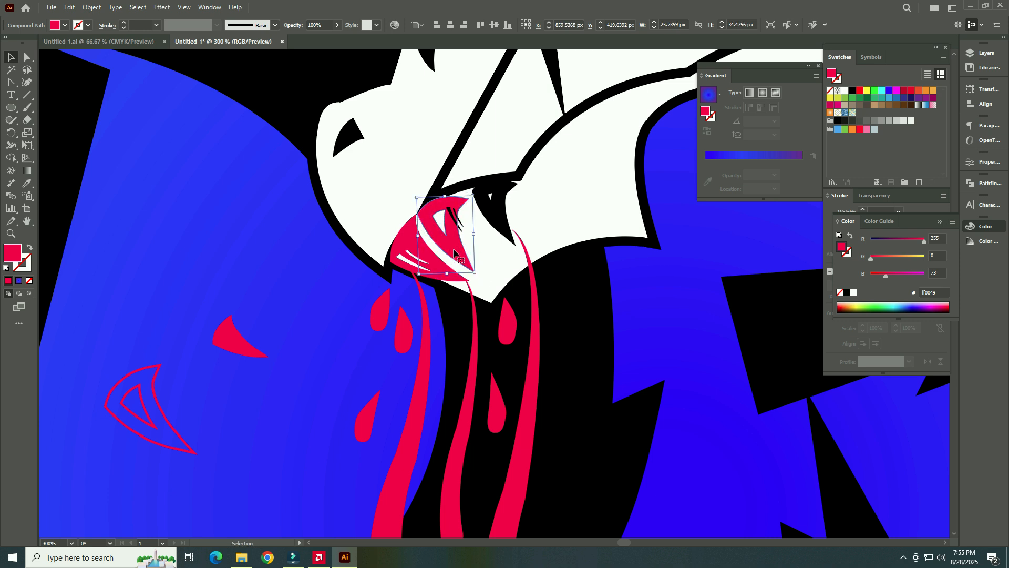
# Step: Move the second fang's crimson piece onto the blue area and merge its inner hole into a solid shape with Shape Builder
pyautogui.click(24, 263)
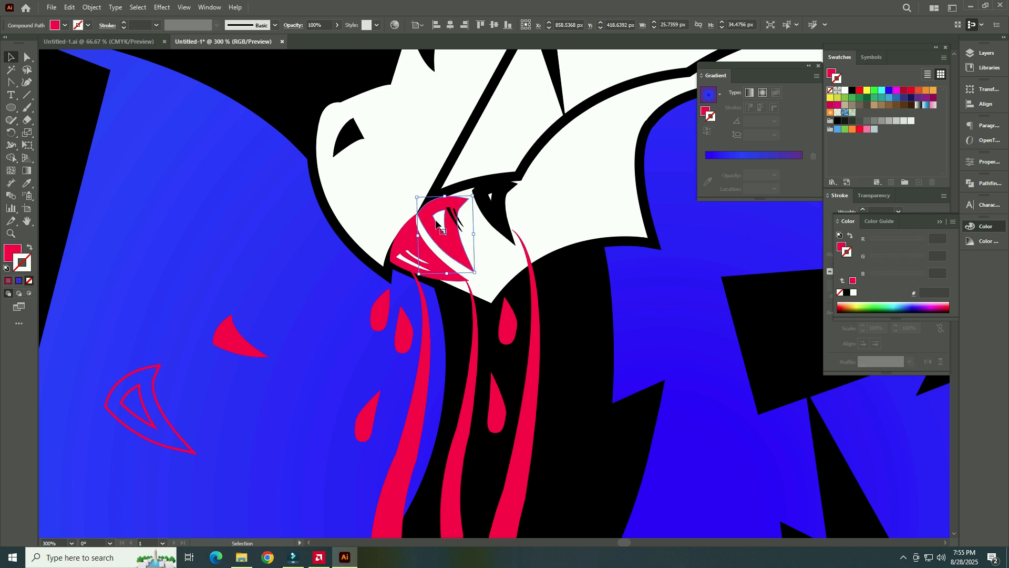
pyautogui.moveTo(438, 232); pyautogui.dragTo(207, 251)
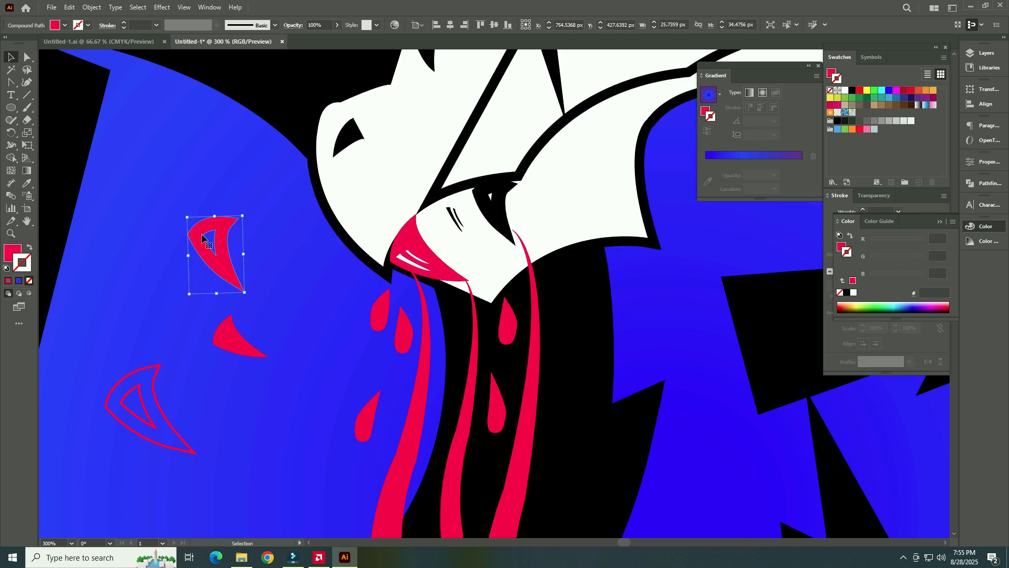
pyautogui.click(10, 157)
pyautogui.press('v')
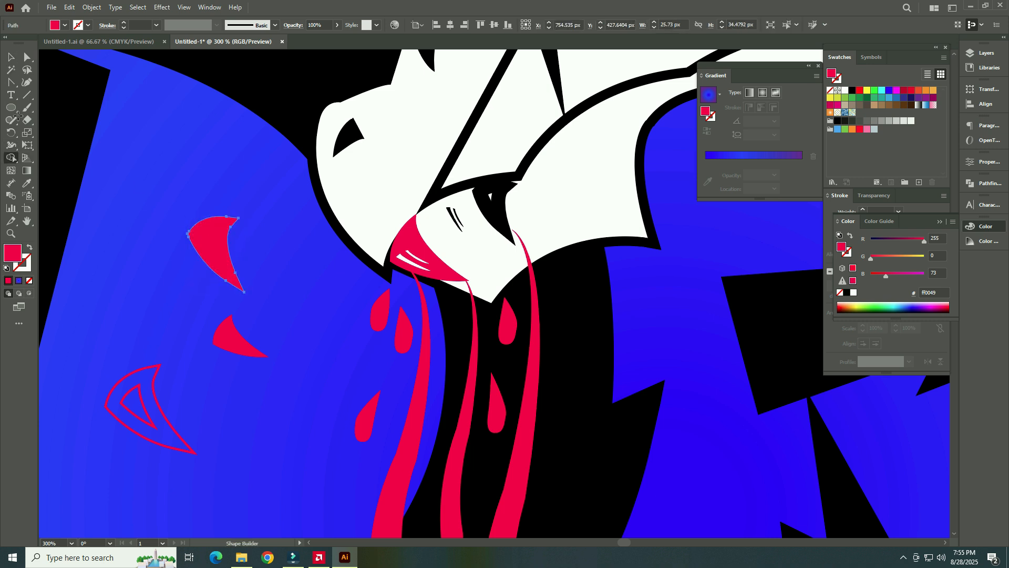
# Step: Place the solid crimson shape over the second fang, pull its upper corner to fit the outline and remove the black marks
pyautogui.moveTo(217, 258); pyautogui.dragTo(445, 244)
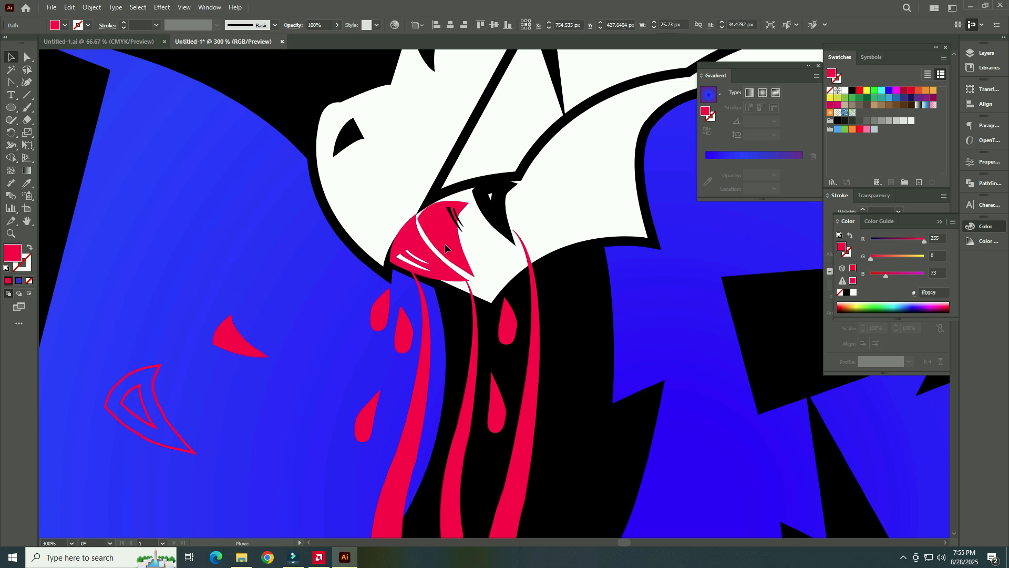
pyautogui.press('a')
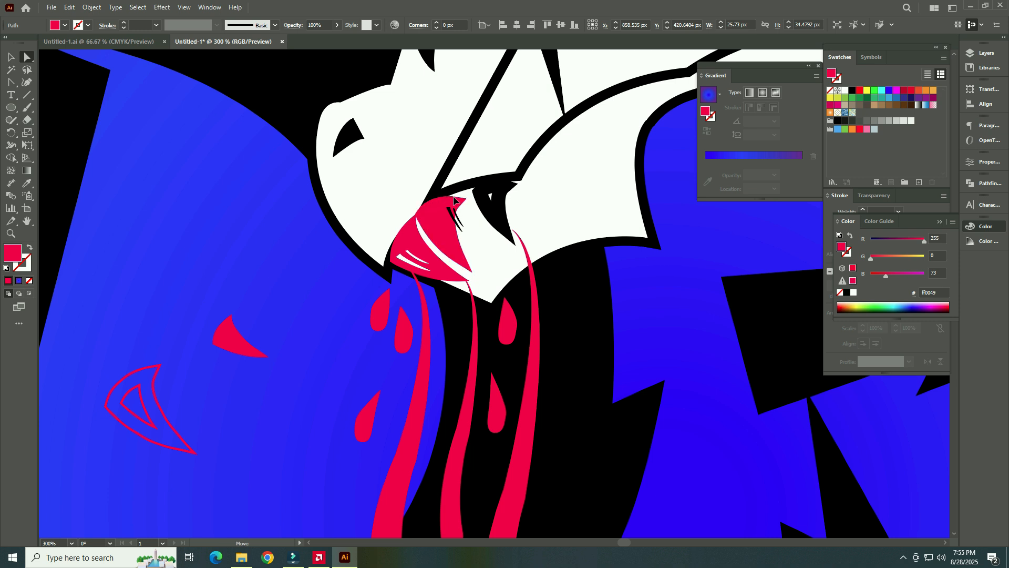
pyautogui.moveTo(456, 202); pyautogui.dragTo(465, 195)
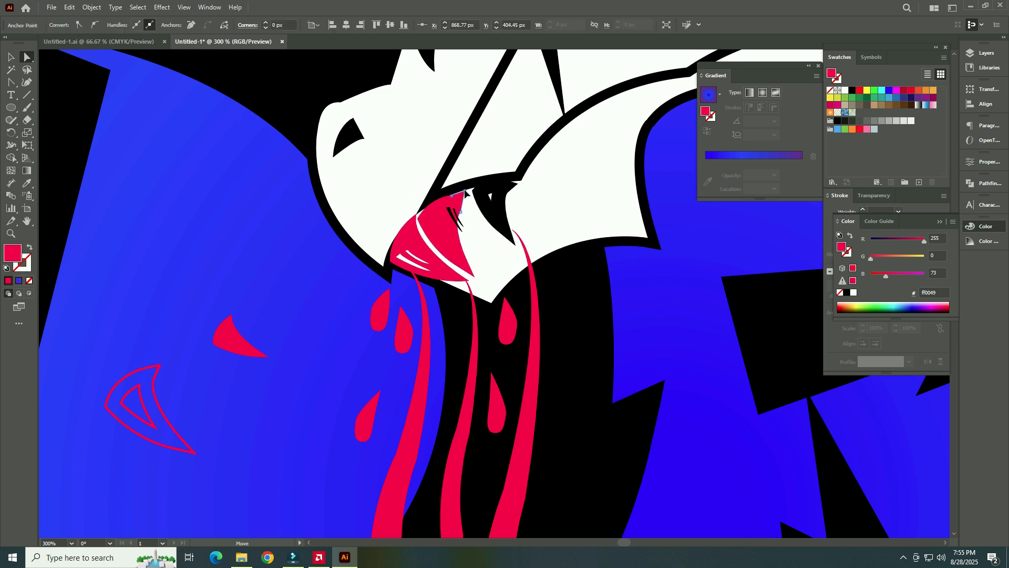
pyautogui.click(454, 215)
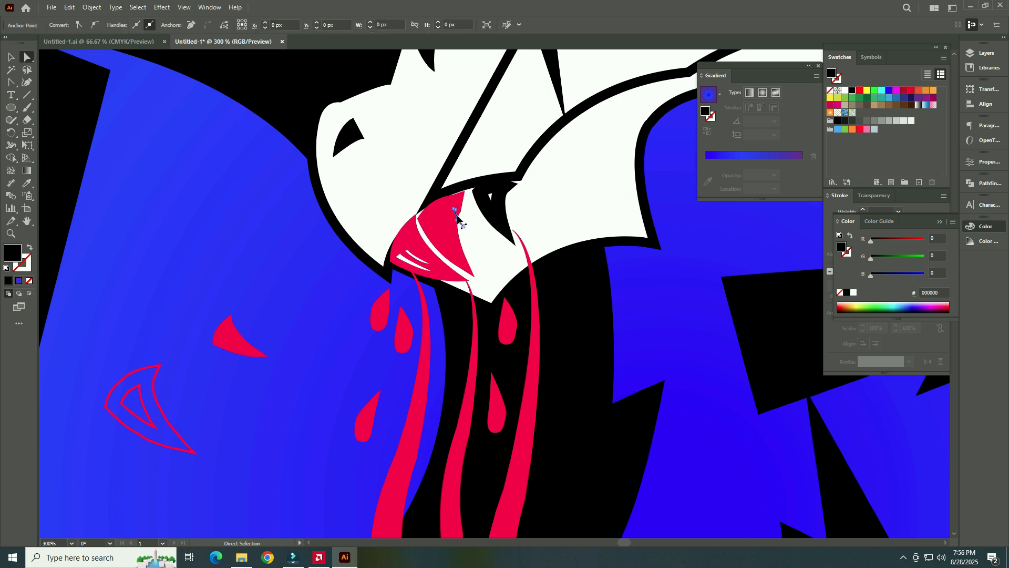
# Step: Try to move the first fang's white highlight onto the second fang and rearrange its stacking order
pyautogui.click(413, 268)
pyautogui.click(416, 261)
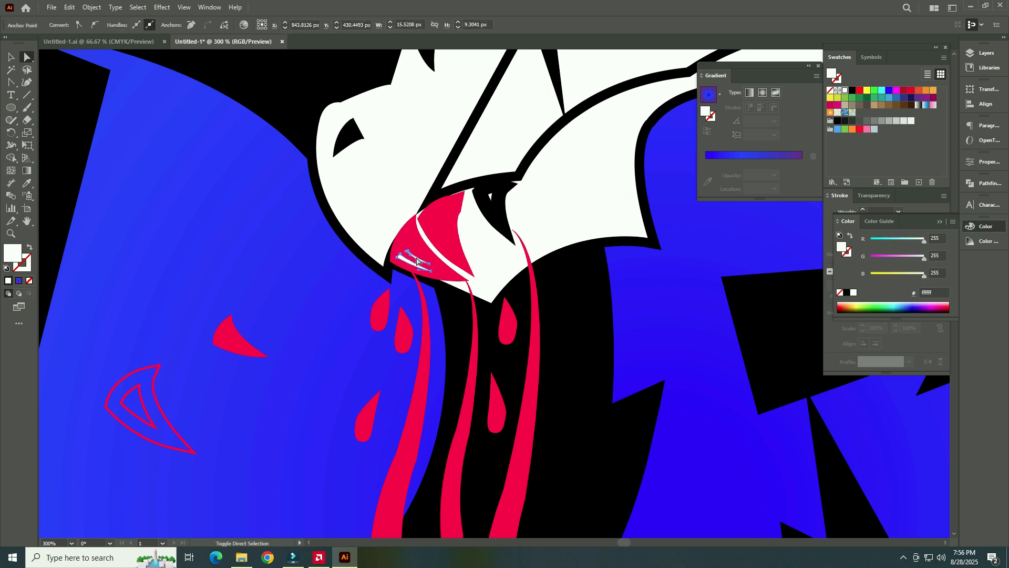
pyautogui.click(12, 58)
pyautogui.moveTo(418, 264); pyautogui.dragTo(423, 258)
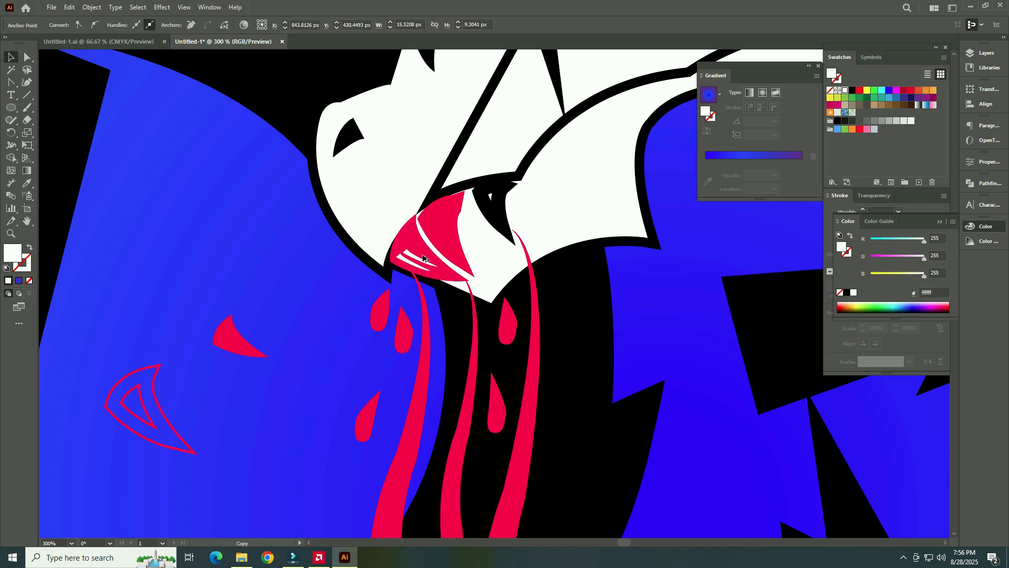
pyautogui.rightClick(444, 230)
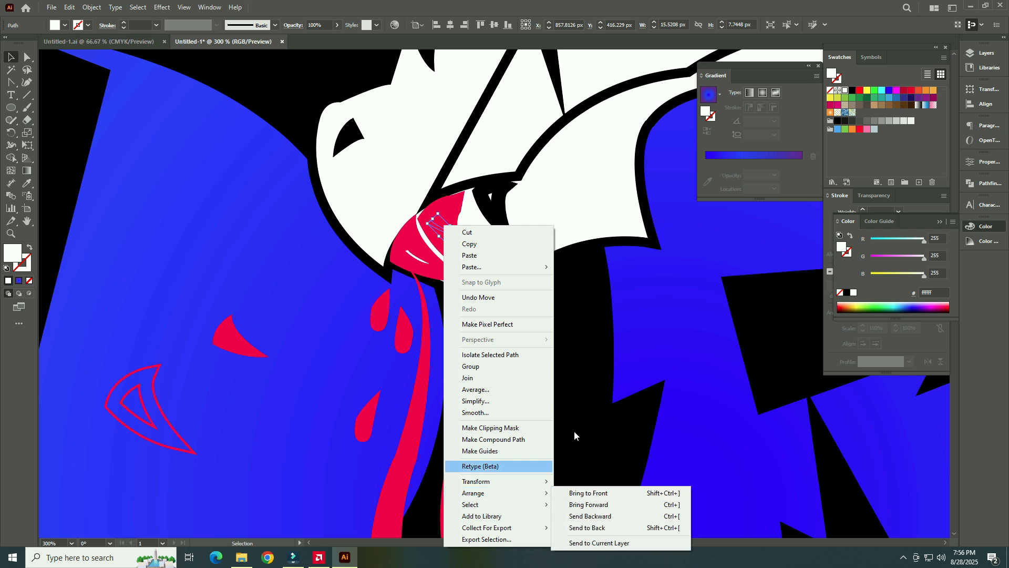
# Step: Duplicate the first fang's white highlights onto the second crimson fang, angle them along its shape and bring them to the front
pyautogui.click(416, 266)
pyautogui.moveTo(413, 254); pyautogui.dragTo(417, 264)
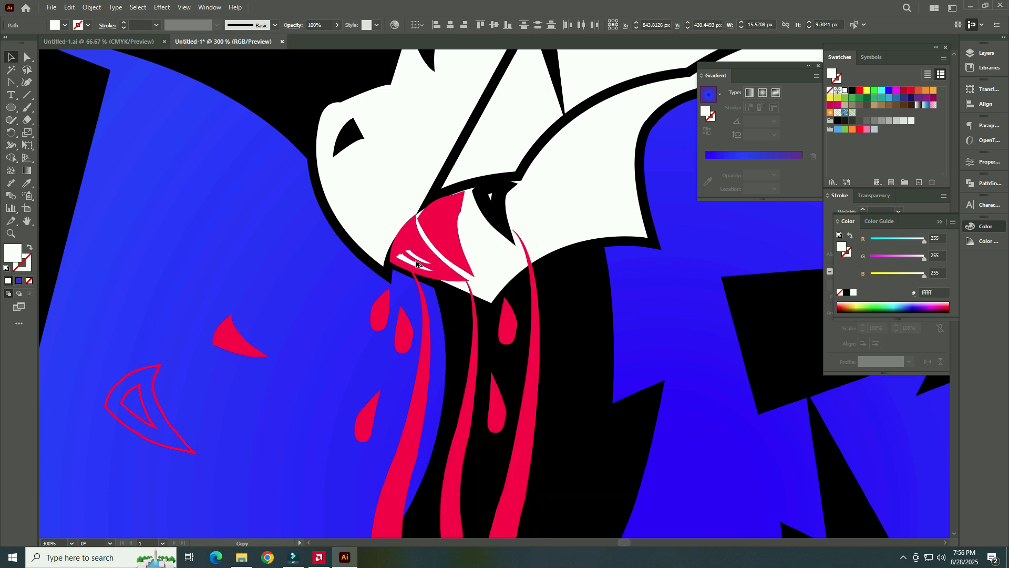
pyautogui.moveTo(442, 227); pyautogui.dragTo(441, 226)
pyautogui.hotkey('ctrl', 'z')
pyautogui.moveTo(407, 262)
pyautogui.mouseDown()
pyautogui.moveTo(436, 227)
pyautogui.moveTo(457, 244)
pyautogui.moveTo(459, 265)
pyautogui.moveTo(445, 241)
pyautogui.moveTo(271, 362)
pyautogui.mouseUp()
pyautogui.rightClick(436, 226)
pyautogui.moveTo(526, 468)
pyautogui.click(597, 468)
# Step: Move the leftover black fang group out of the dragon's mouth onto the blue area beside the spare crimson pieces
pyautogui.click(481, 218)
pyautogui.click(482, 218)
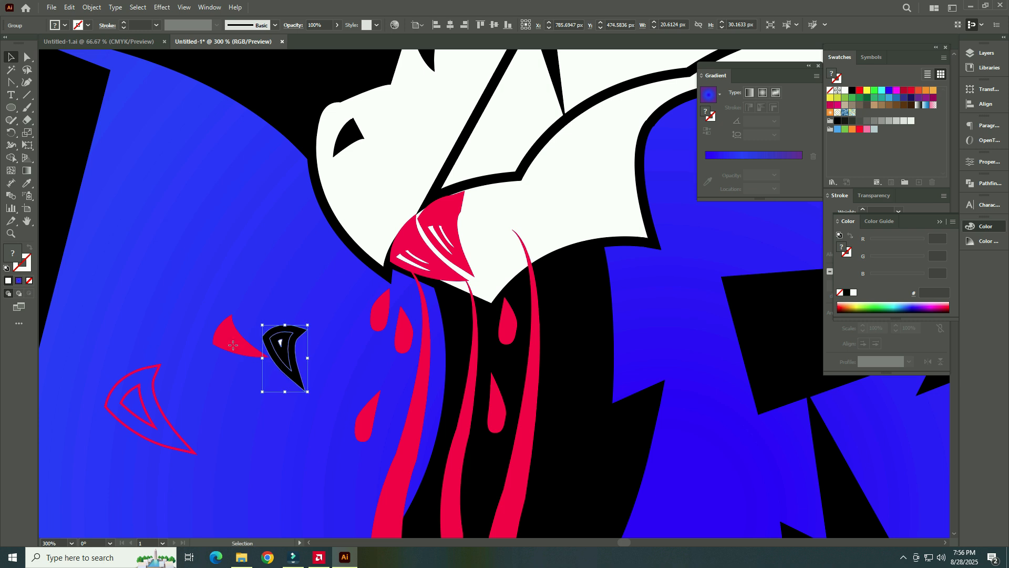
pyautogui.click(526, 220)
pyautogui.moveTo(535, 215); pyautogui.dragTo(477, 227)
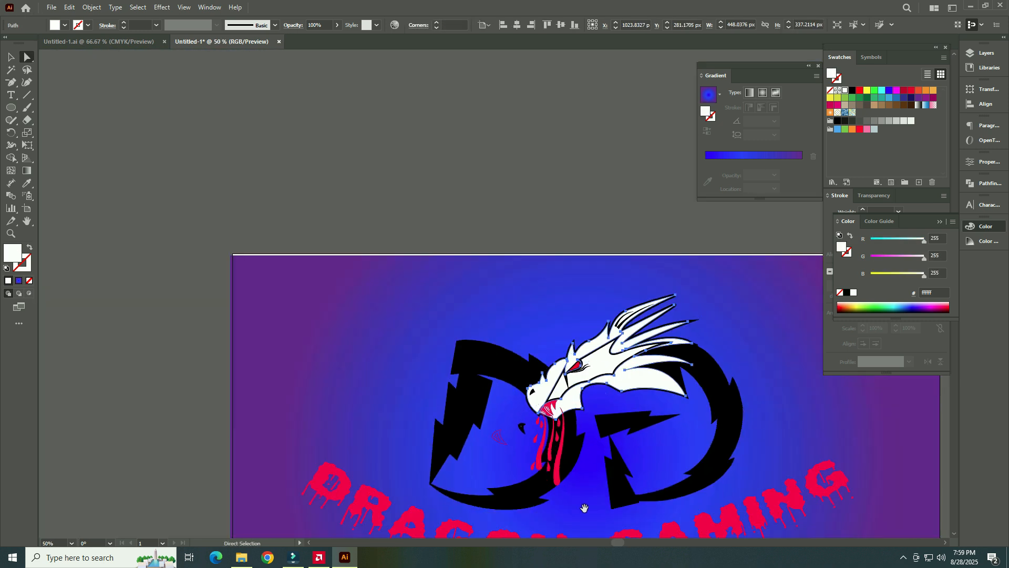
# Step: Shift the outer blood streaks slightly, spread the blood drops around them and duplicate drops beside the outermost streak
pyautogui.moveTo(584, 508); pyautogui.dragTo(483, 442)
pyautogui.click(507, 534)
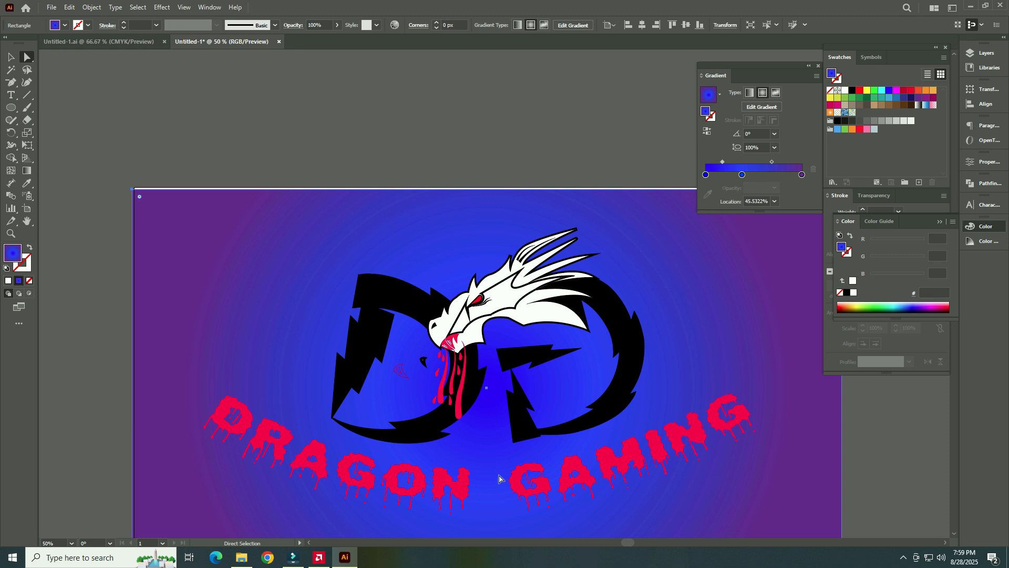
pyautogui.scroll(3, 499, 476)
pyautogui.scroll(-2, 445, 362)
pyautogui.scroll(-2, 446, 331)
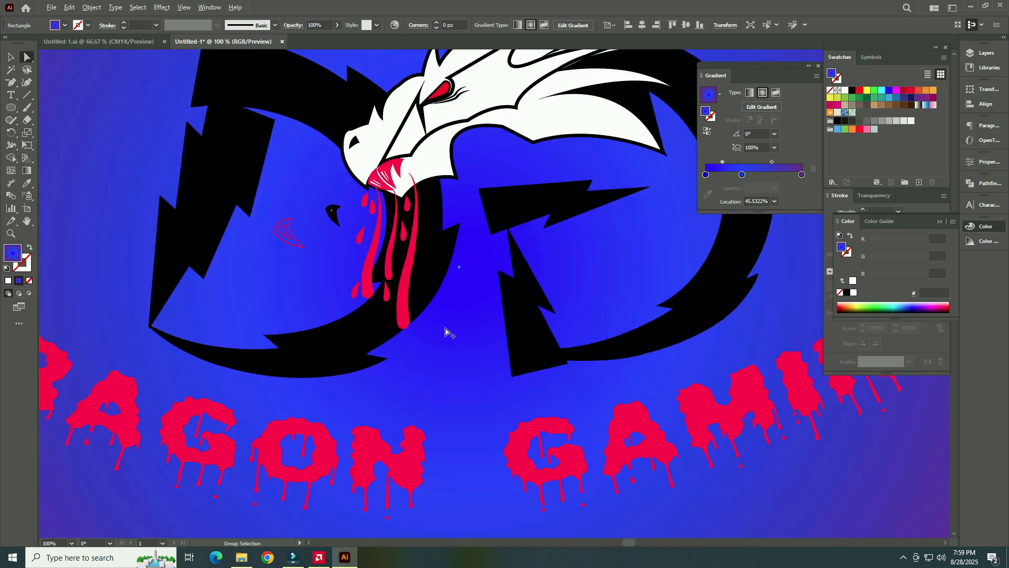
pyautogui.click(415, 322)
pyautogui.click(12, 57)
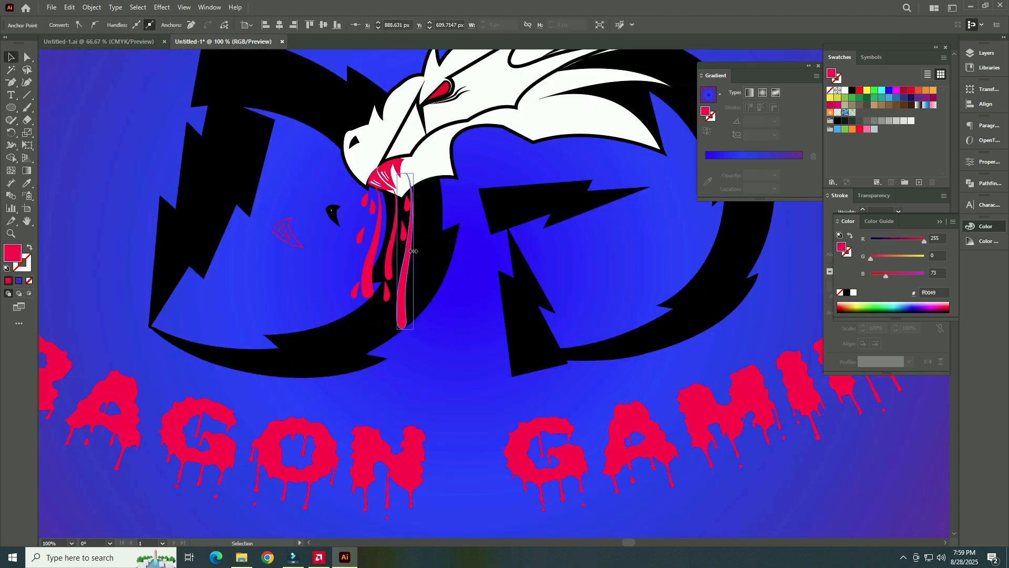
pyautogui.click(380, 274)
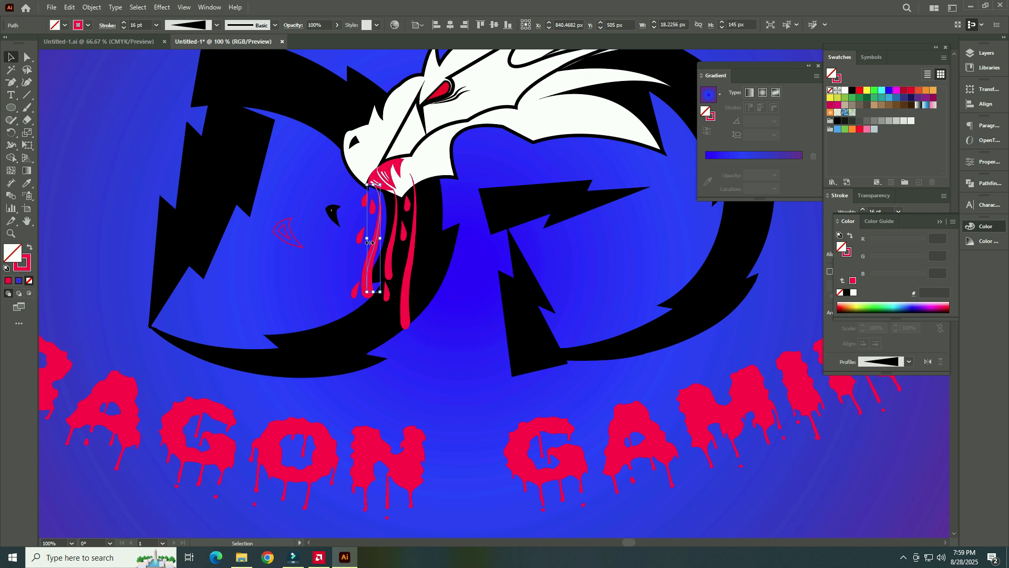
pyautogui.click(501, 379)
pyautogui.moveTo(366, 209); pyautogui.dragTo(421, 294)
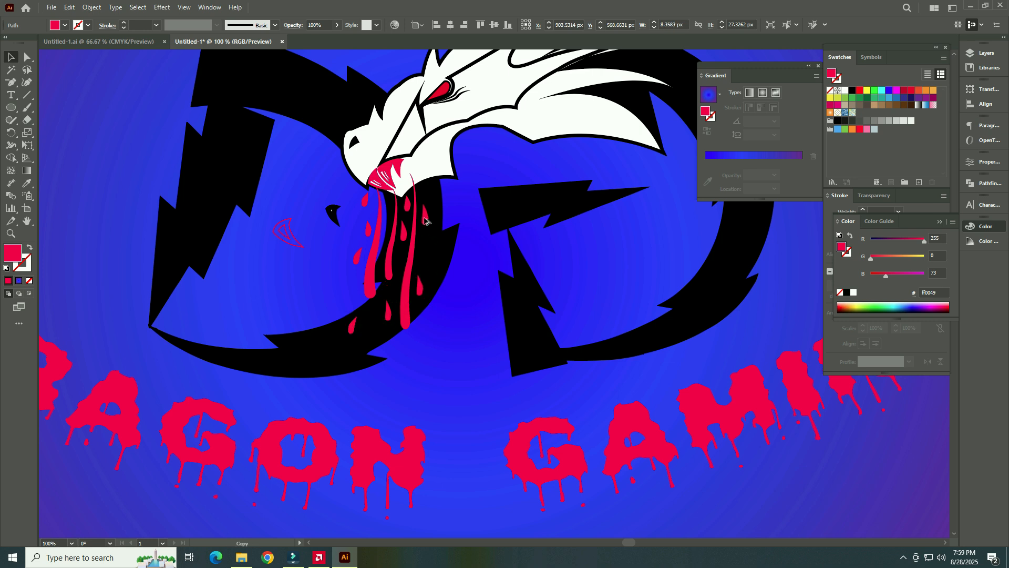